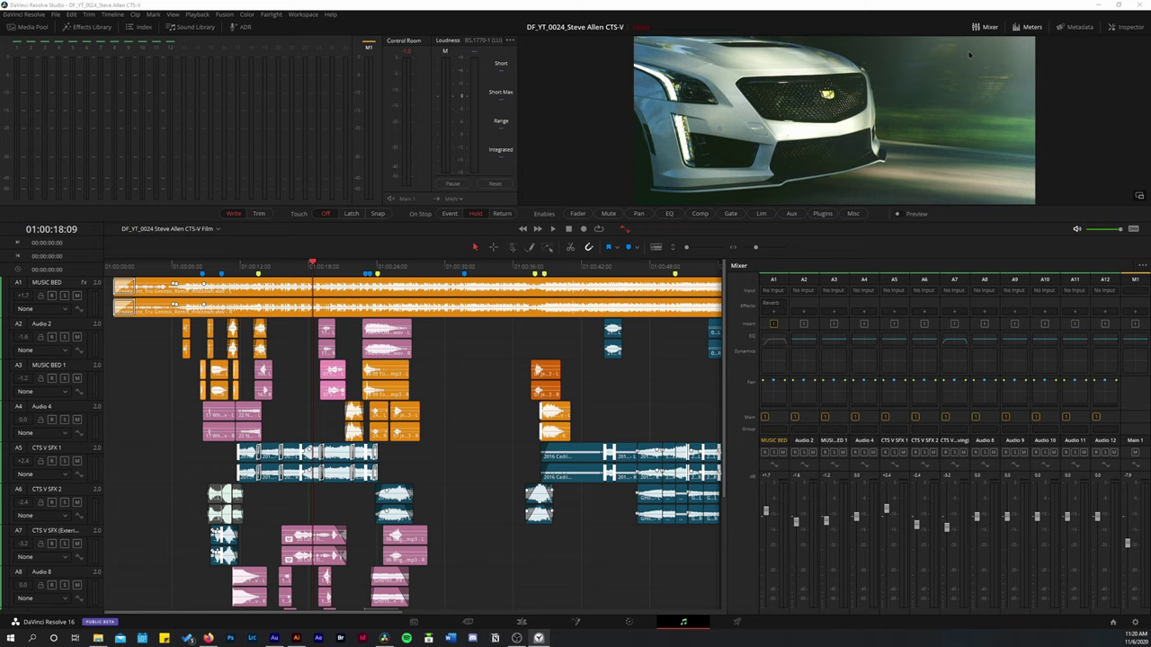
# Close the mixer so the timeline spans the full width
pyautogui.click(1030, 27)
pyautogui.click(1029, 27)
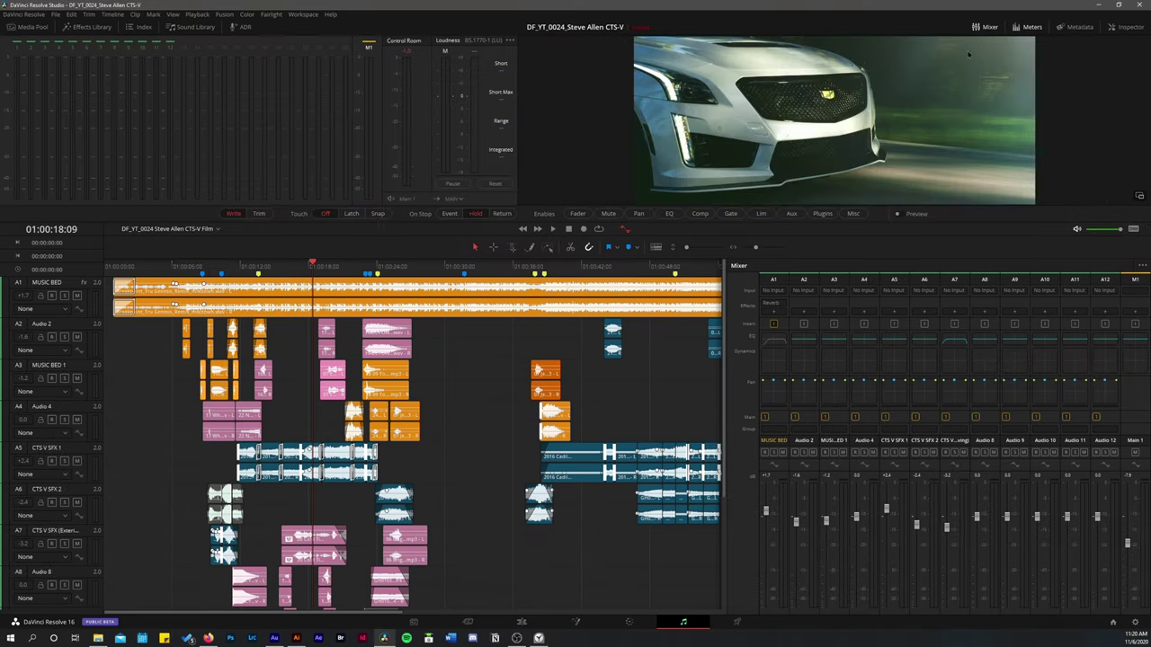
pyautogui.click(989, 29)
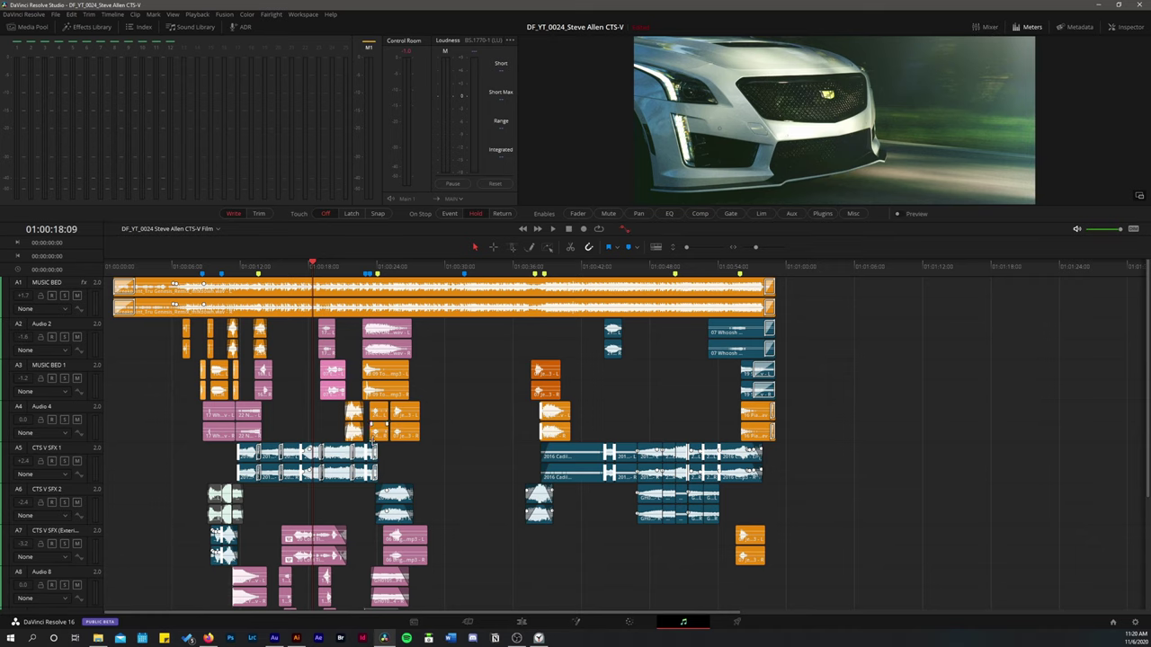
pyautogui.scroll(2, 497, 411)
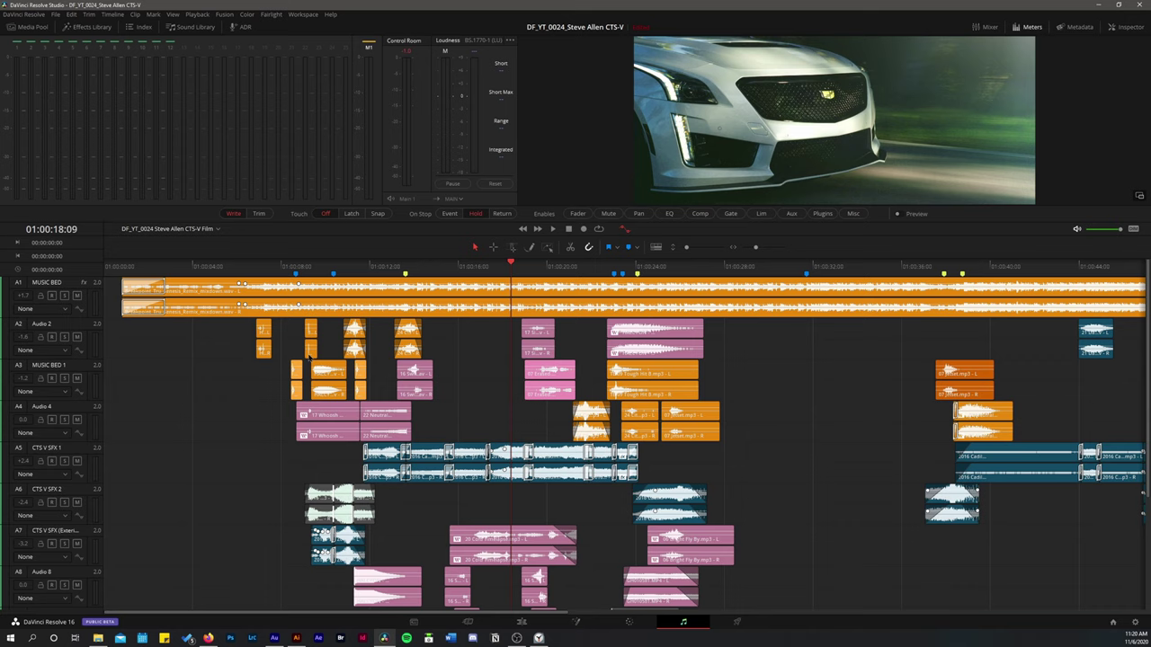
# Mute the A1 MUSIC BED track and play the sound effects from the timeline start
pyautogui.click(126, 267)
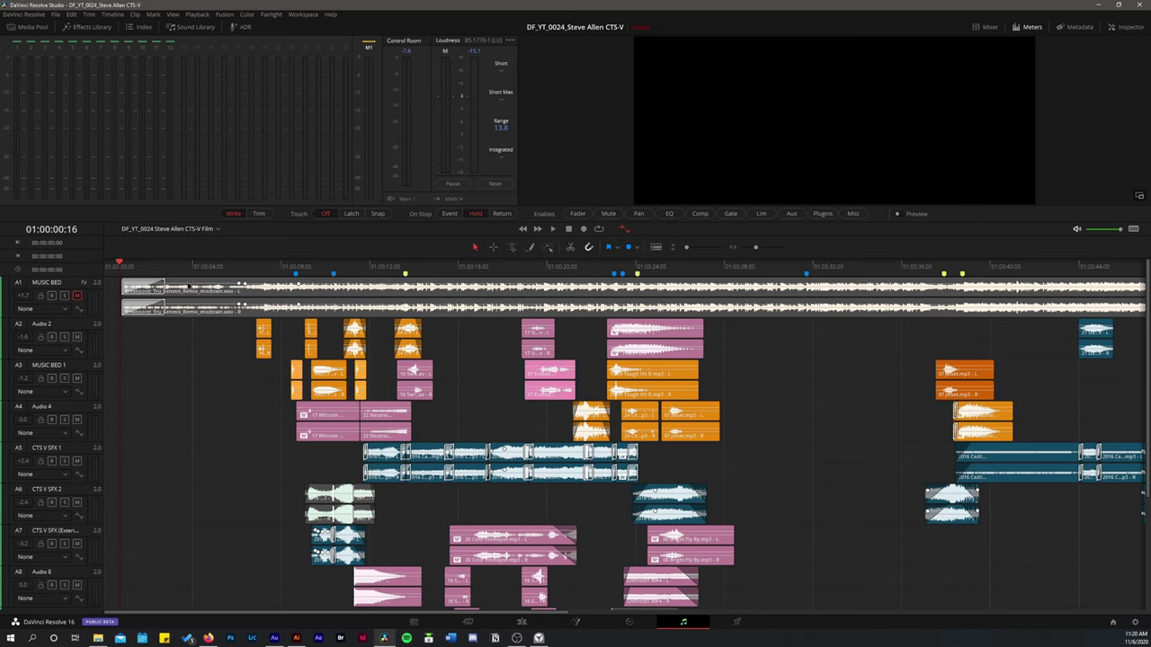
pyautogui.press('space')
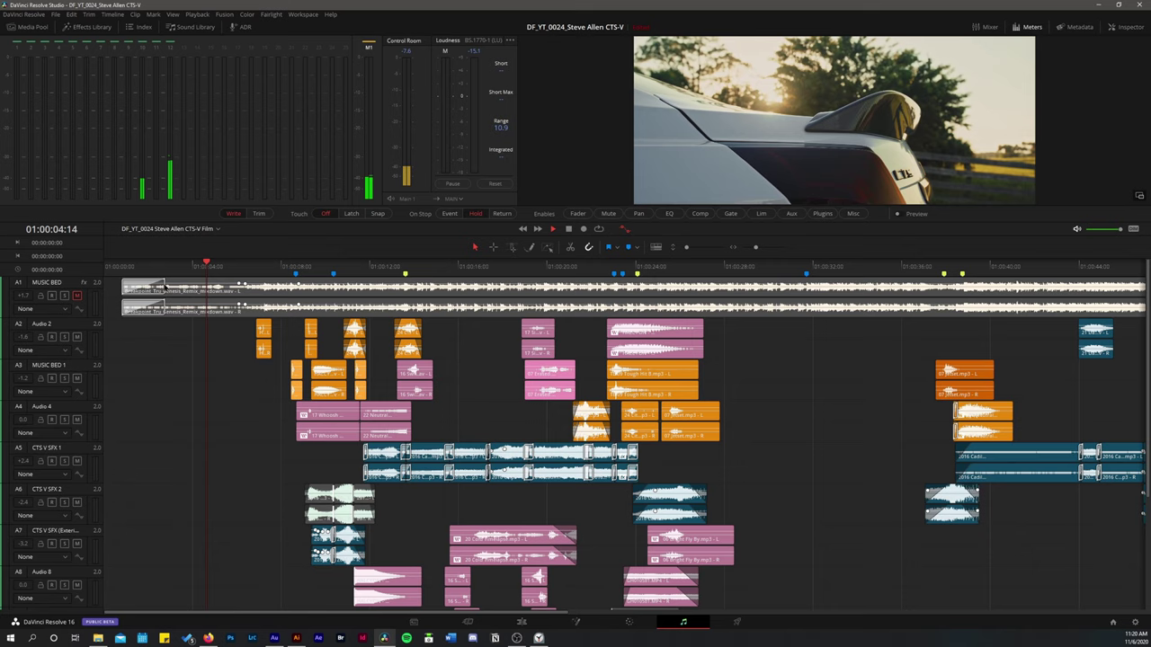
pyautogui.press('space')
pyautogui.click(184, 267)
pyautogui.scroll(-4, 265, 429)
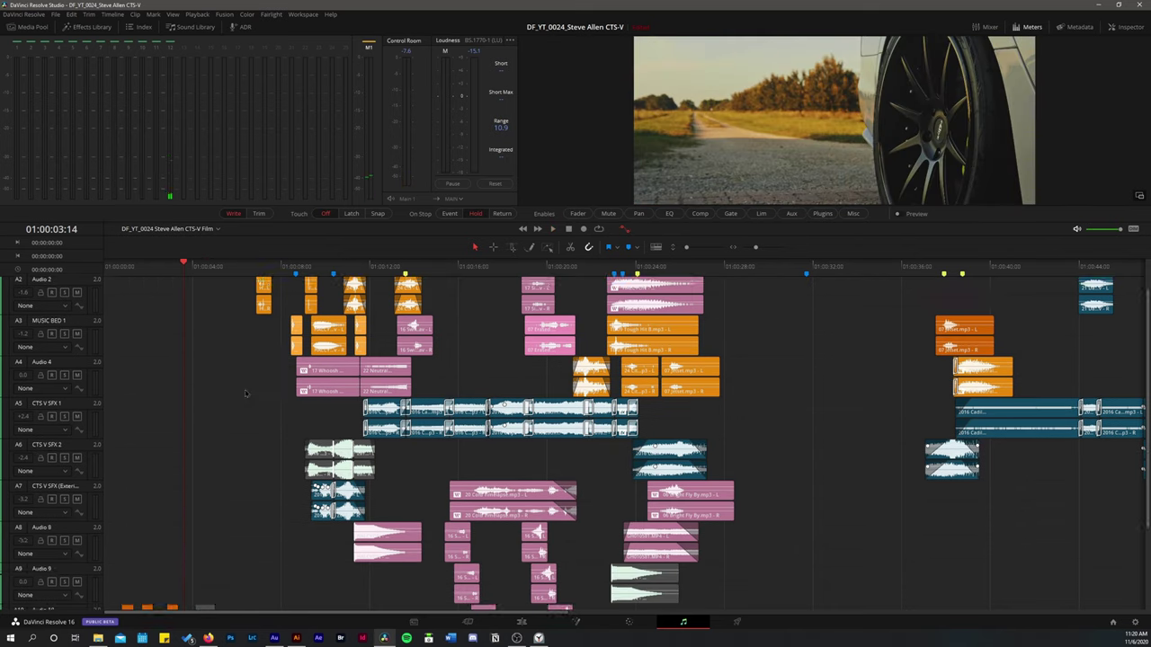
pyautogui.scroll(4, 237, 535)
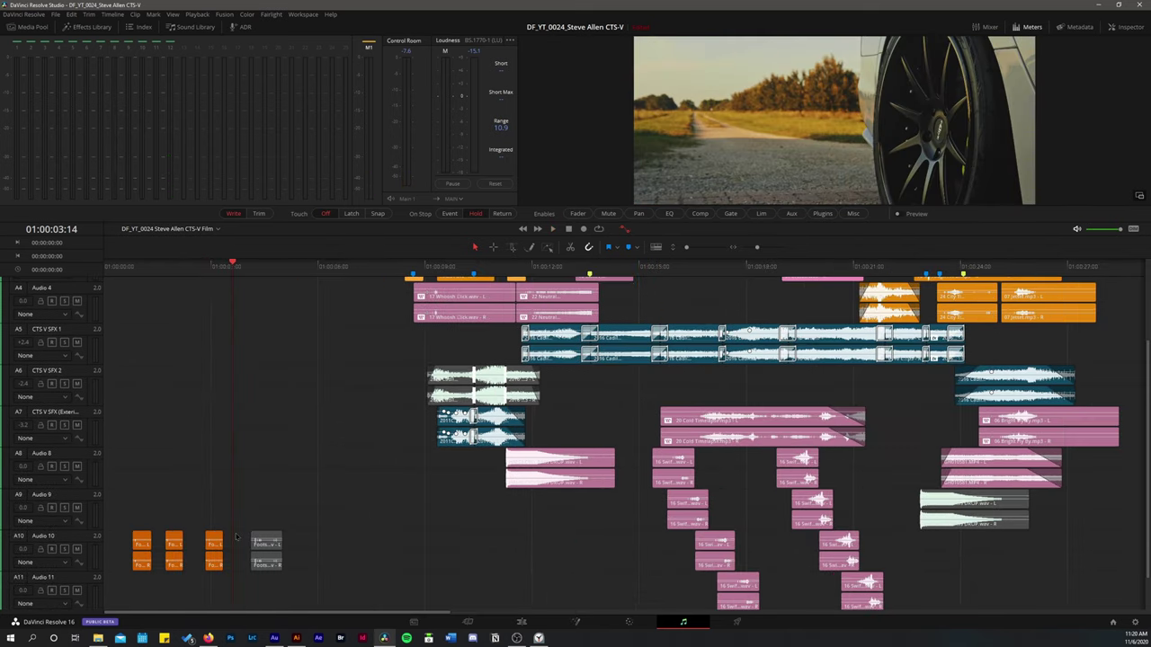
pyautogui.scroll(4, 303, 506)
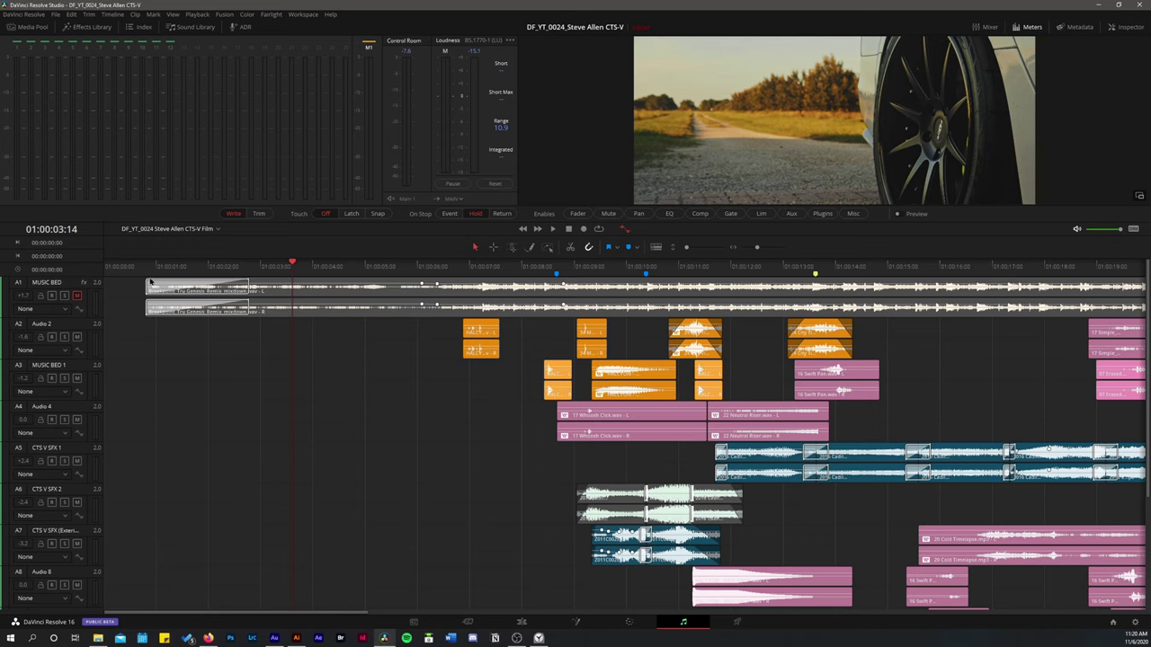
pyautogui.click(153, 267)
pyautogui.press('space')
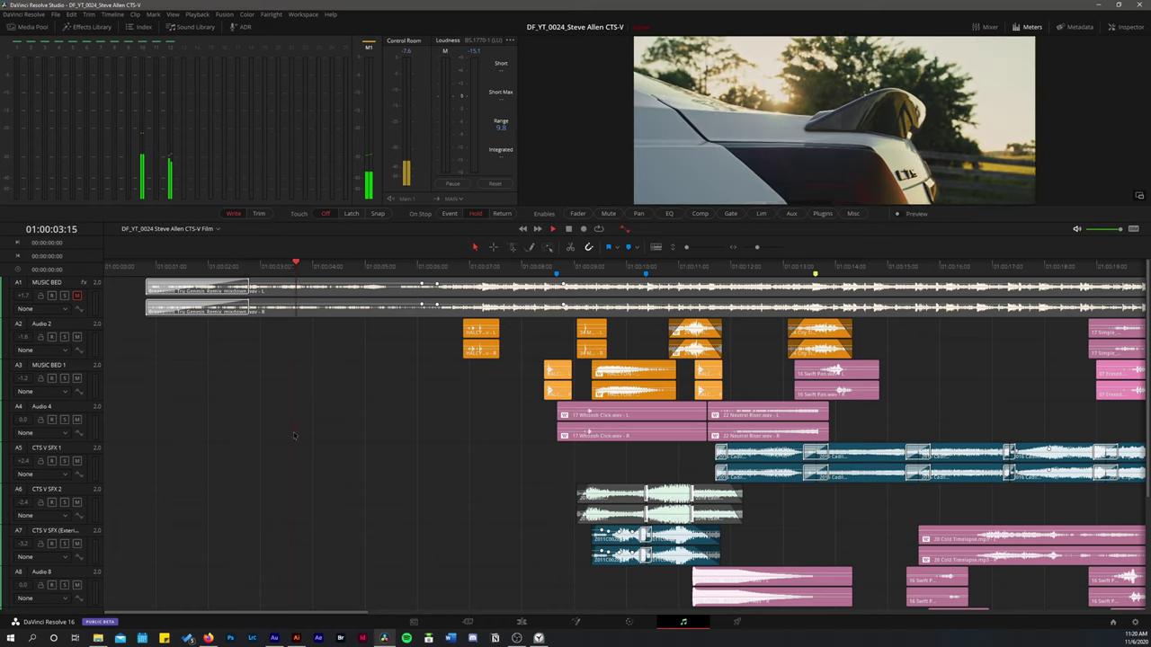
pyautogui.scroll(-4, 259, 363)
pyautogui.click(239, 267)
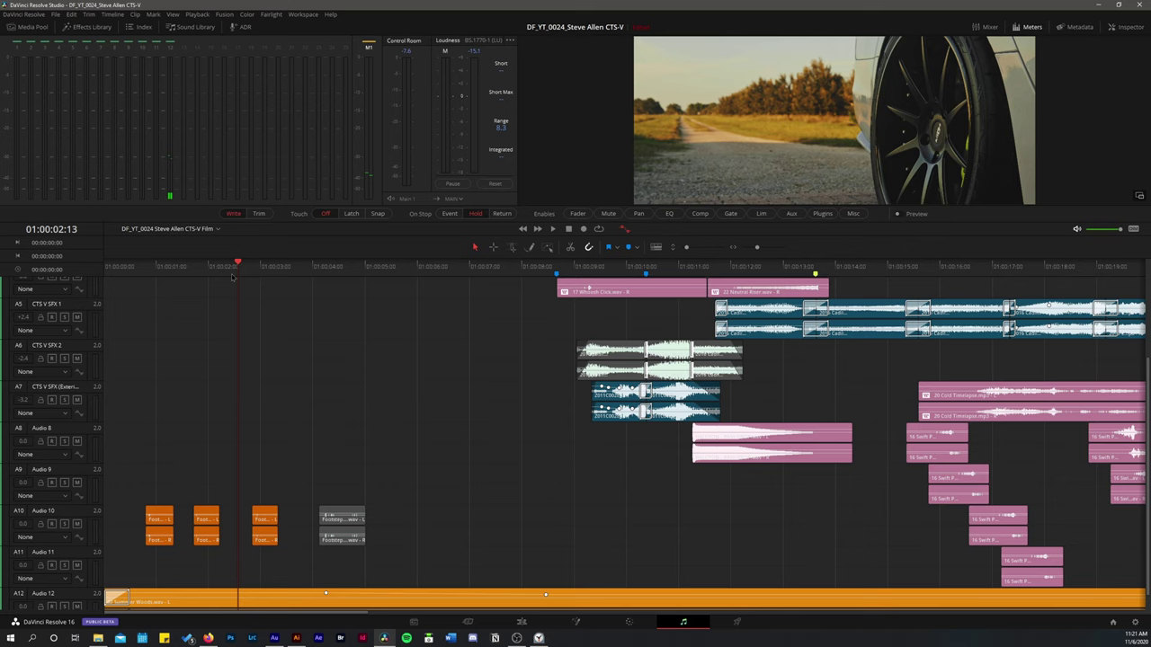
pyautogui.press('space')
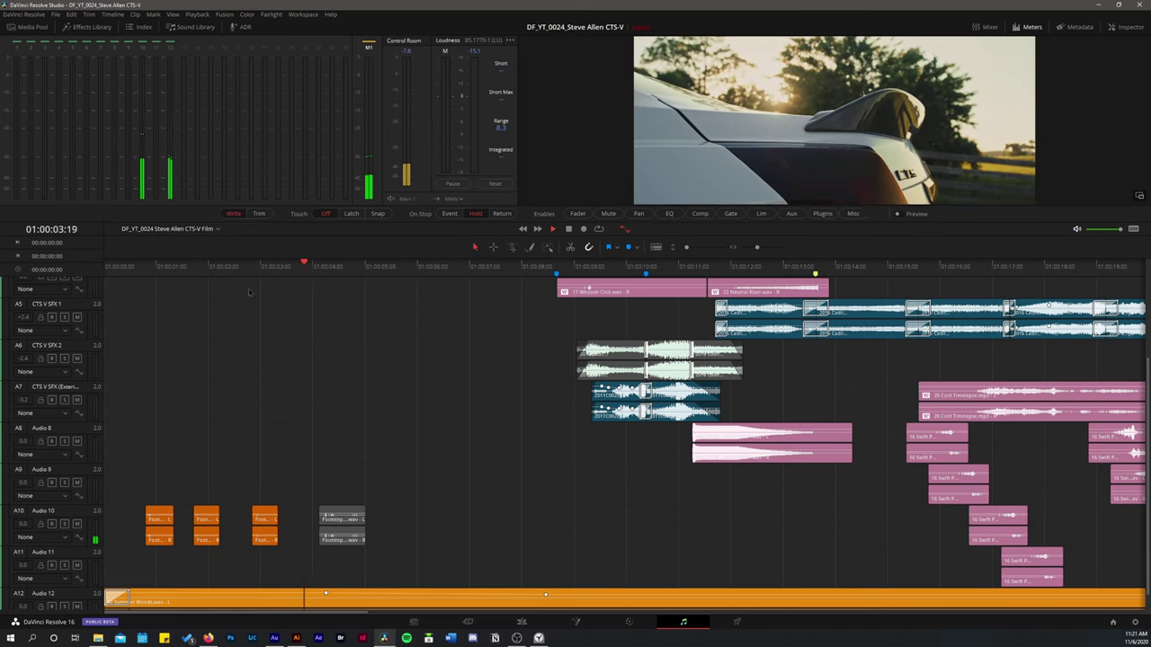
pyautogui.scroll(-1, 418, 356)
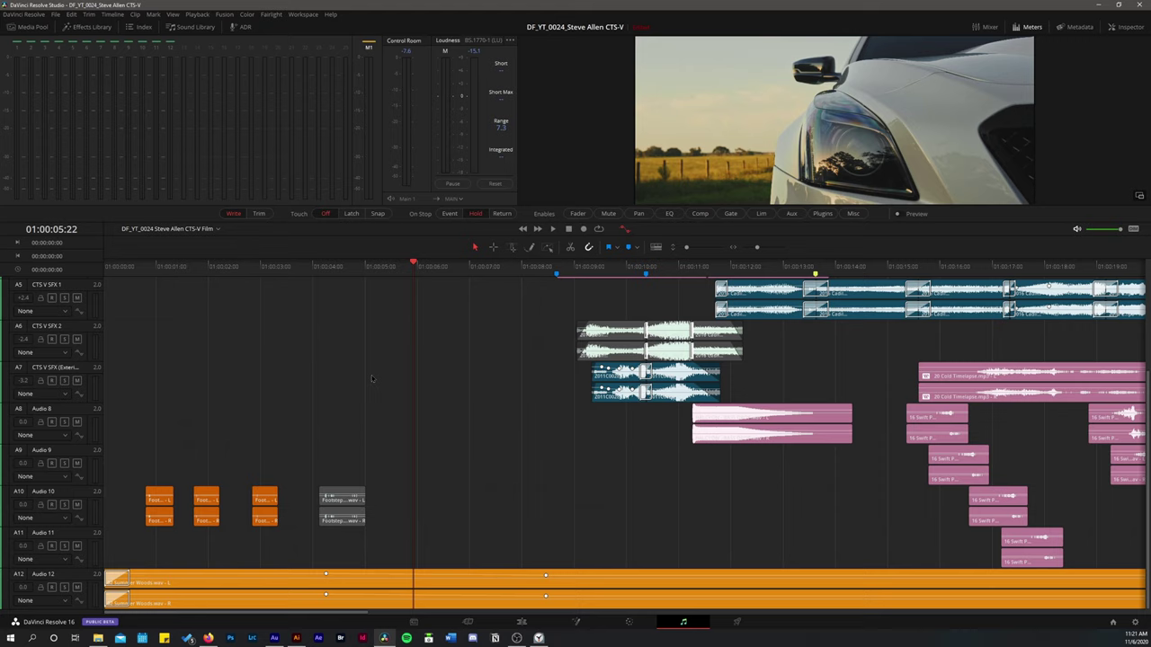
pyautogui.scroll(5, 394, 436)
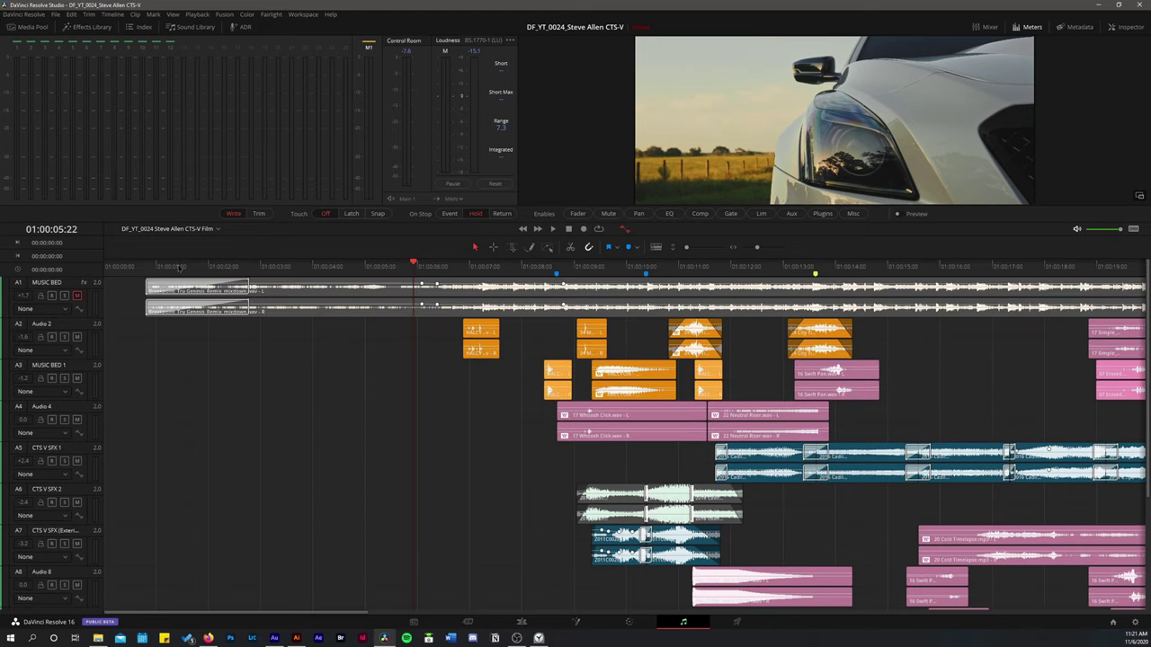
pyautogui.click(145, 266)
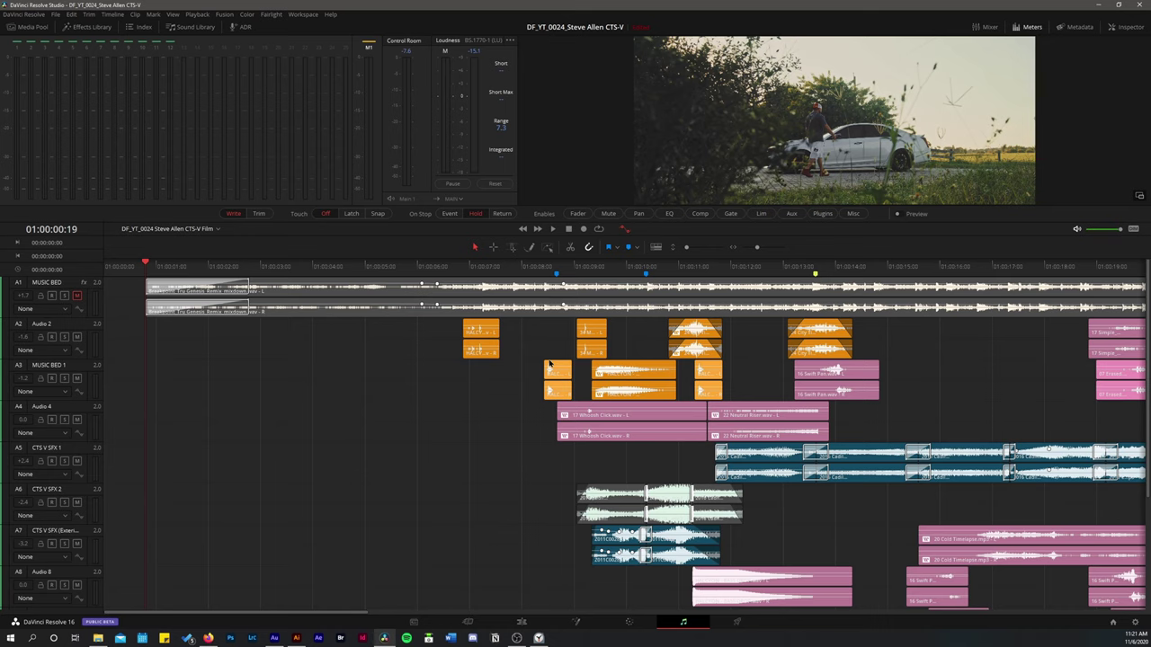
pyautogui.press('space')
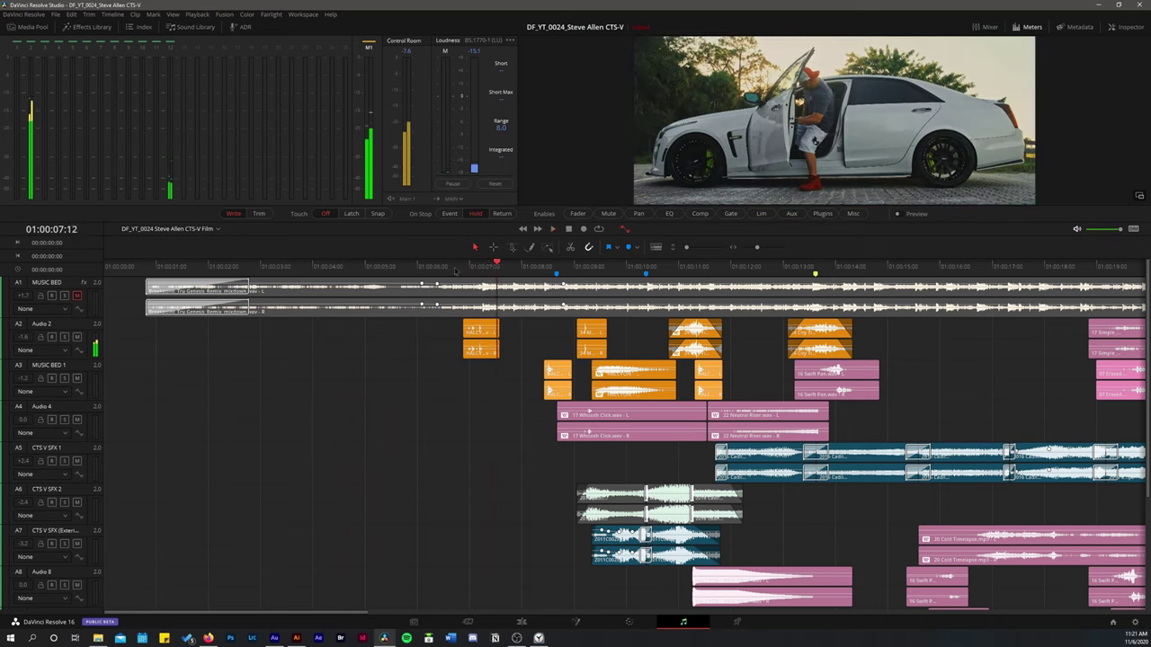
# Preview the door-handle section from 01:00:06:20 and return the playhead to its start point
pyautogui.click(453, 266)
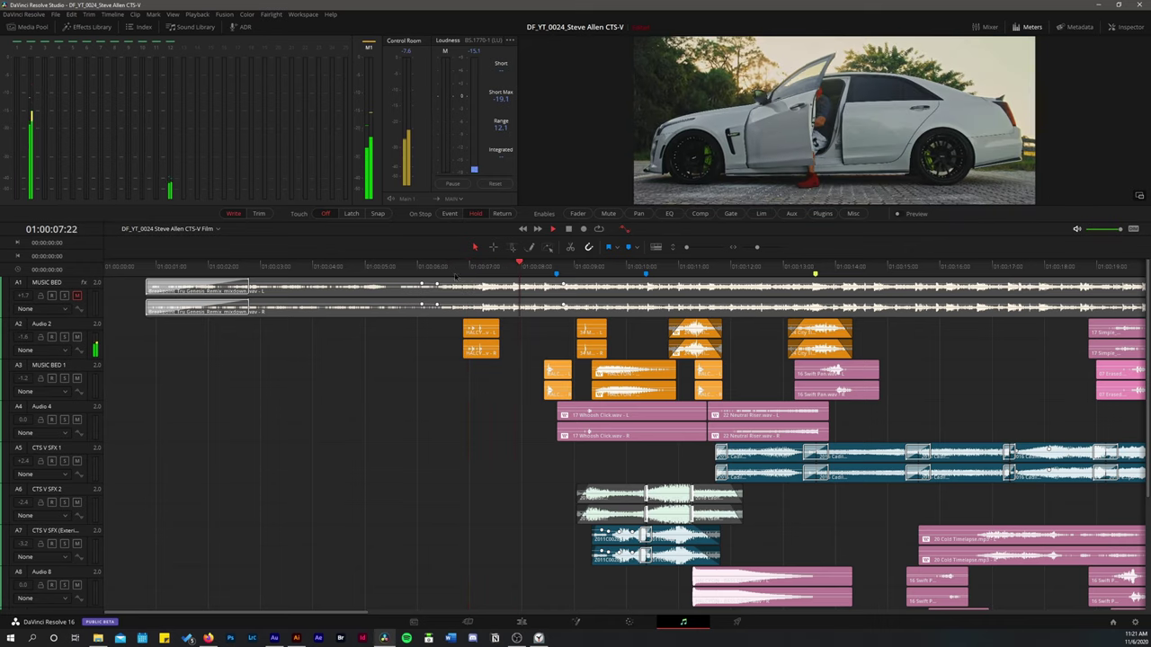
pyautogui.press('space')
pyautogui.scroll(4, 502, 382)
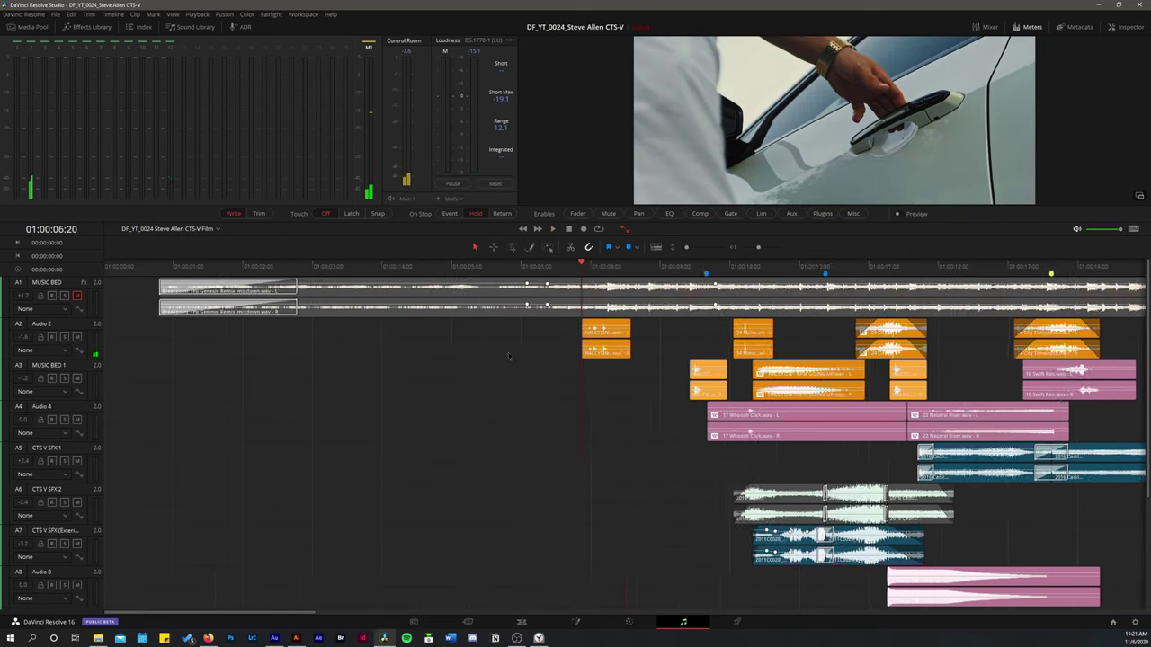
pyautogui.hscroll(3, 509, 406)
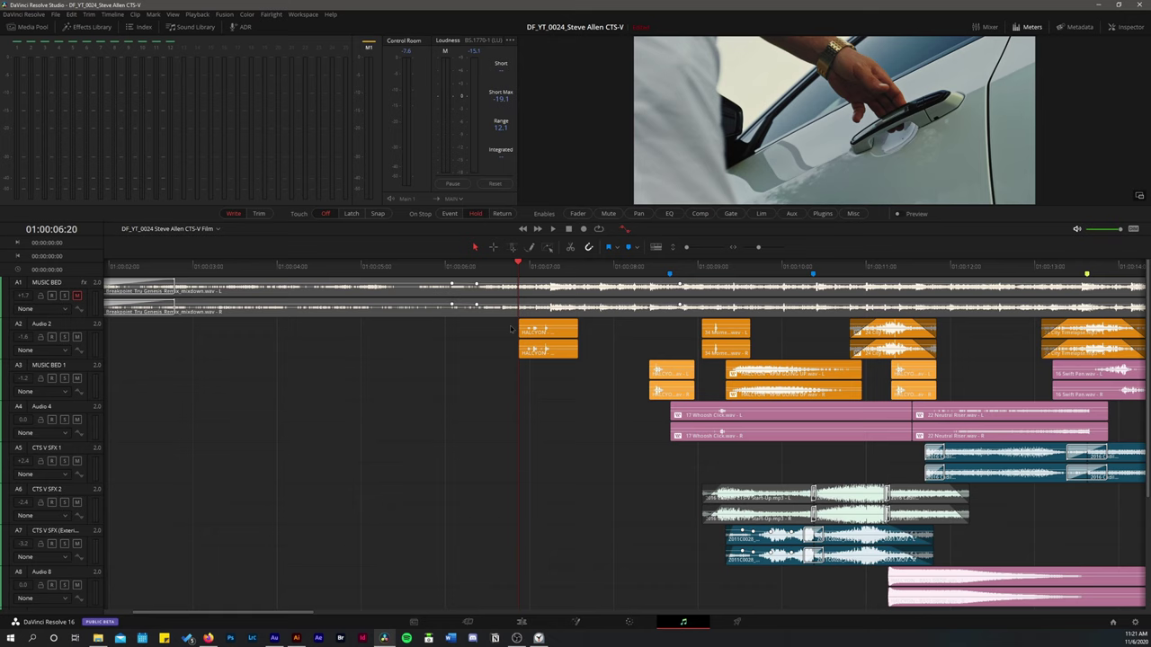
pyautogui.press('space')
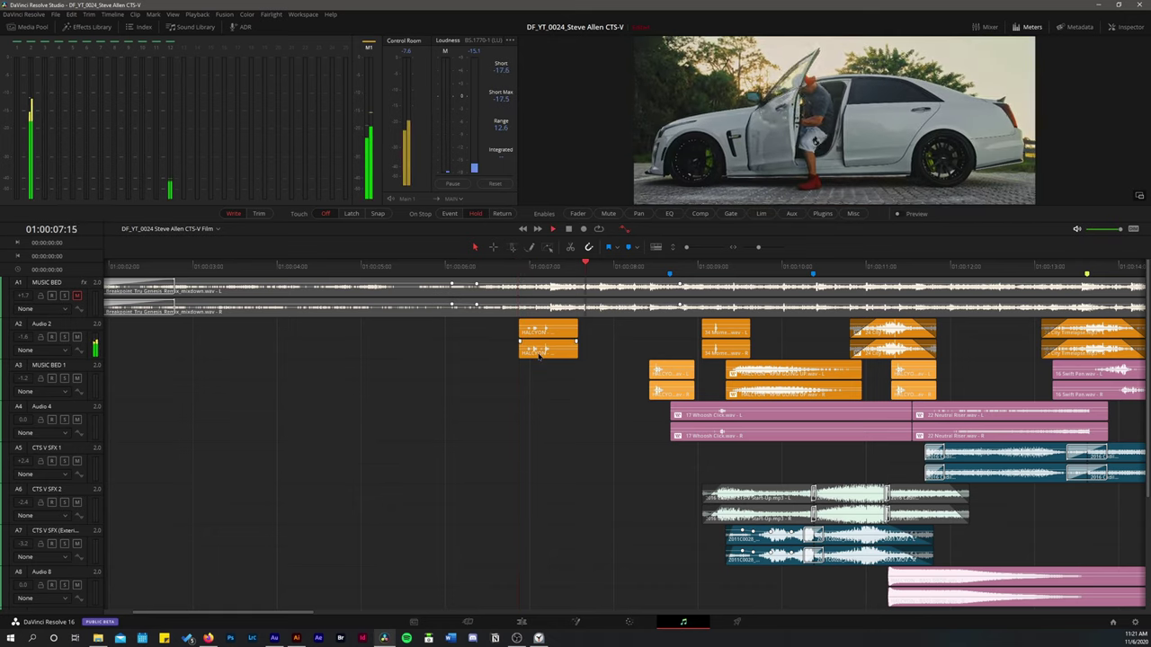
pyautogui.press('space')
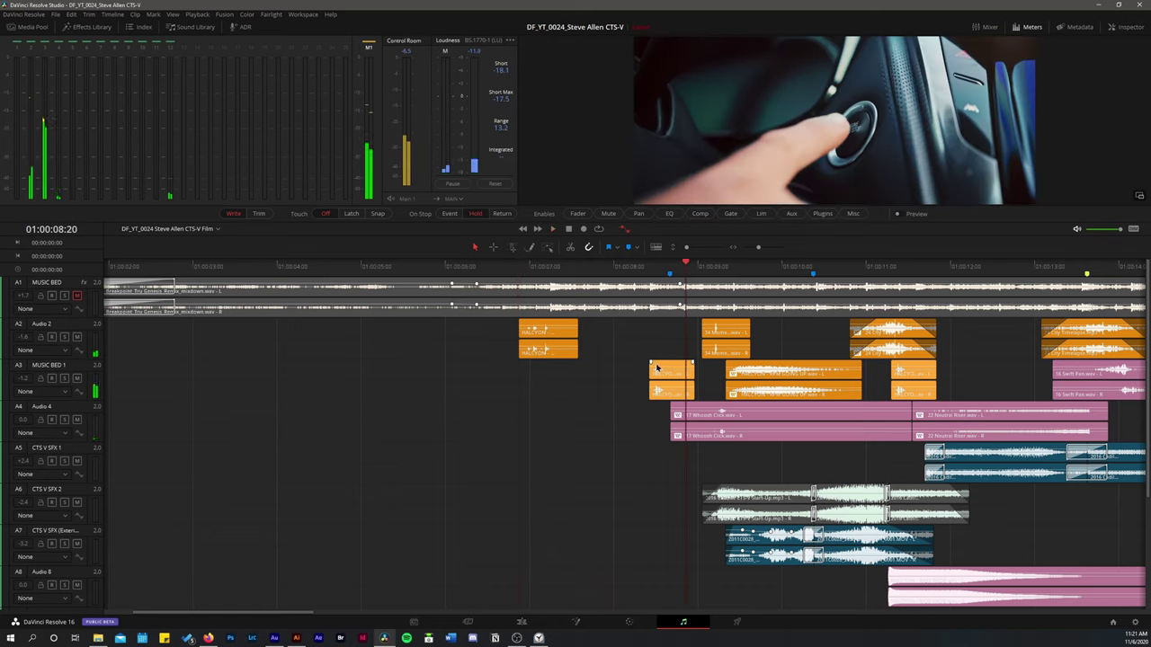
pyautogui.hotkey('alt', 'k')
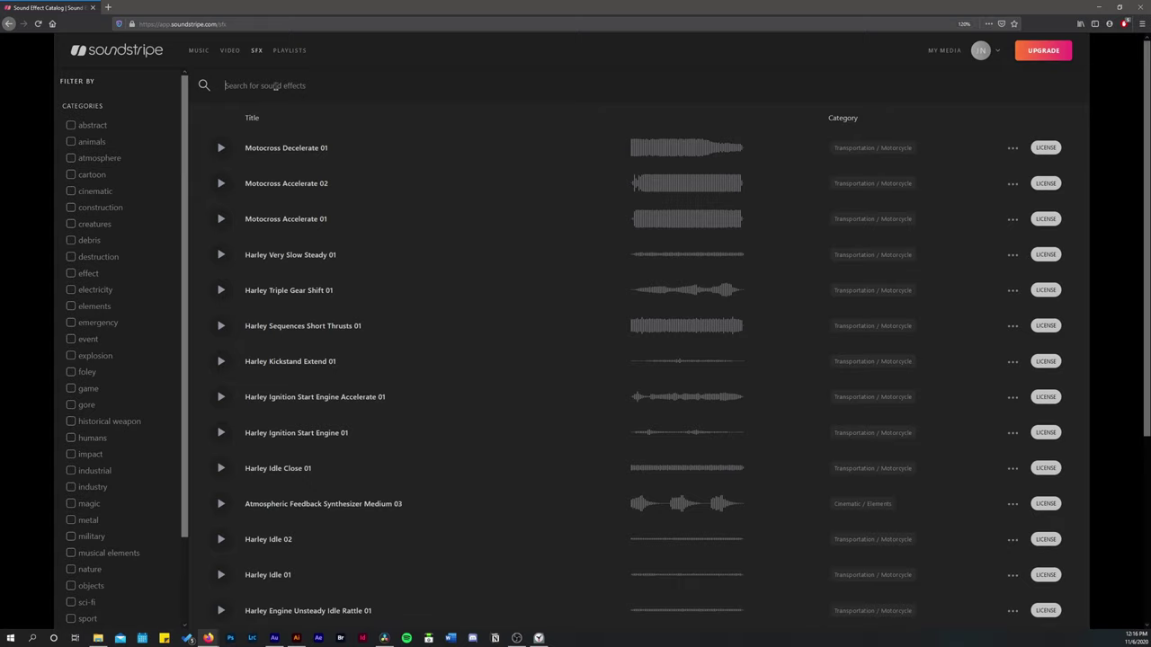
# Search Soundstripe for 'door close' and scroll through the Lens Distortions SFX packs
pyautogui.write('do')
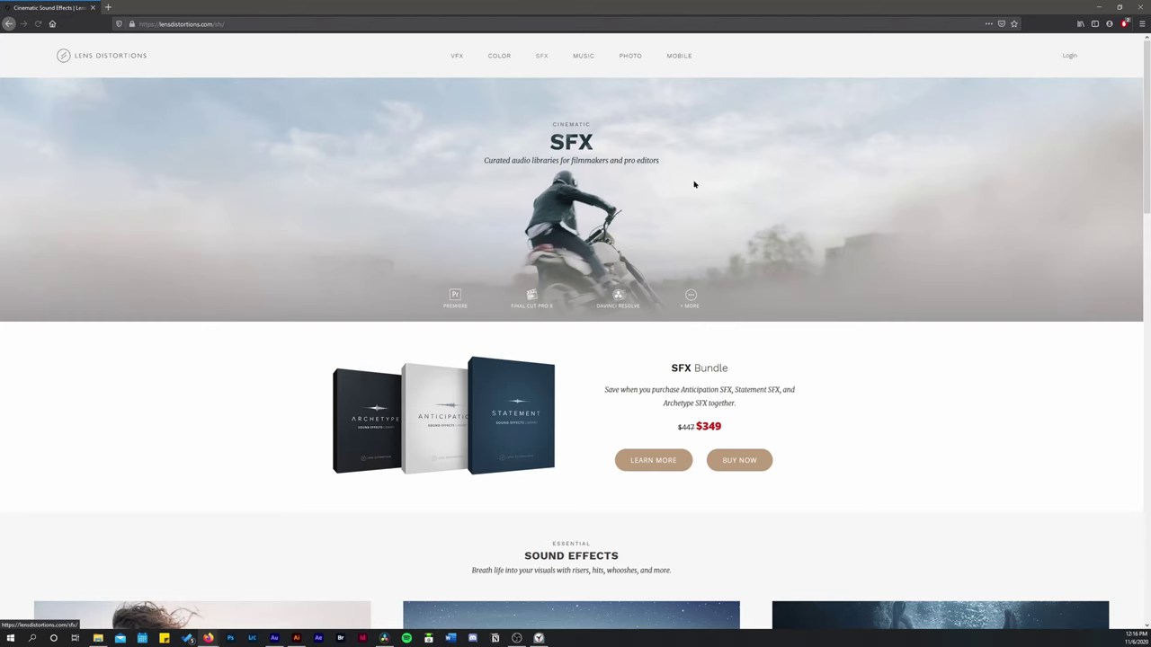
pyautogui.scroll(-1, 1146, 93)
pyautogui.scroll(-4, 1146, 92)
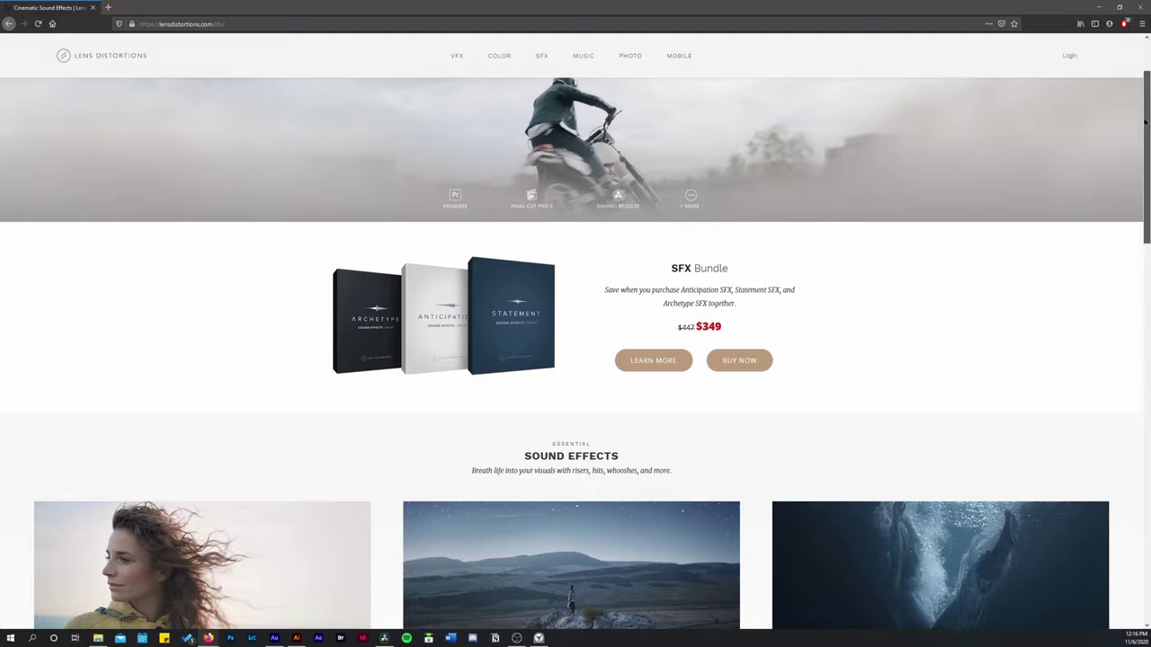
pyautogui.scroll(-6, 670, 193)
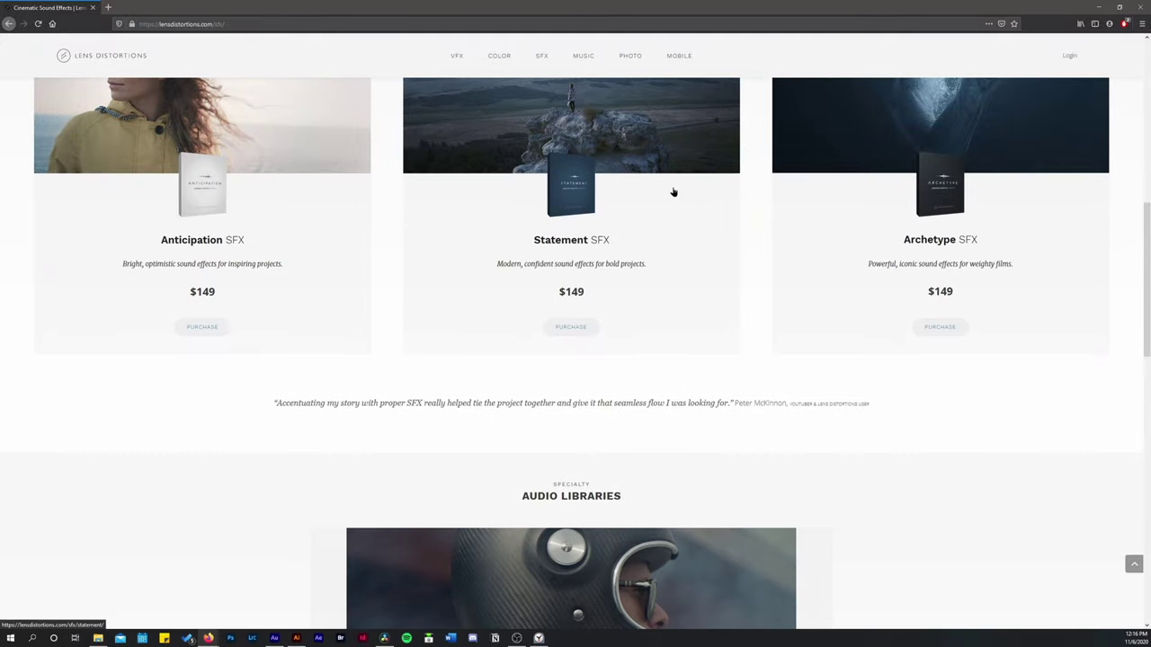
pyautogui.scroll(-1, 672, 192)
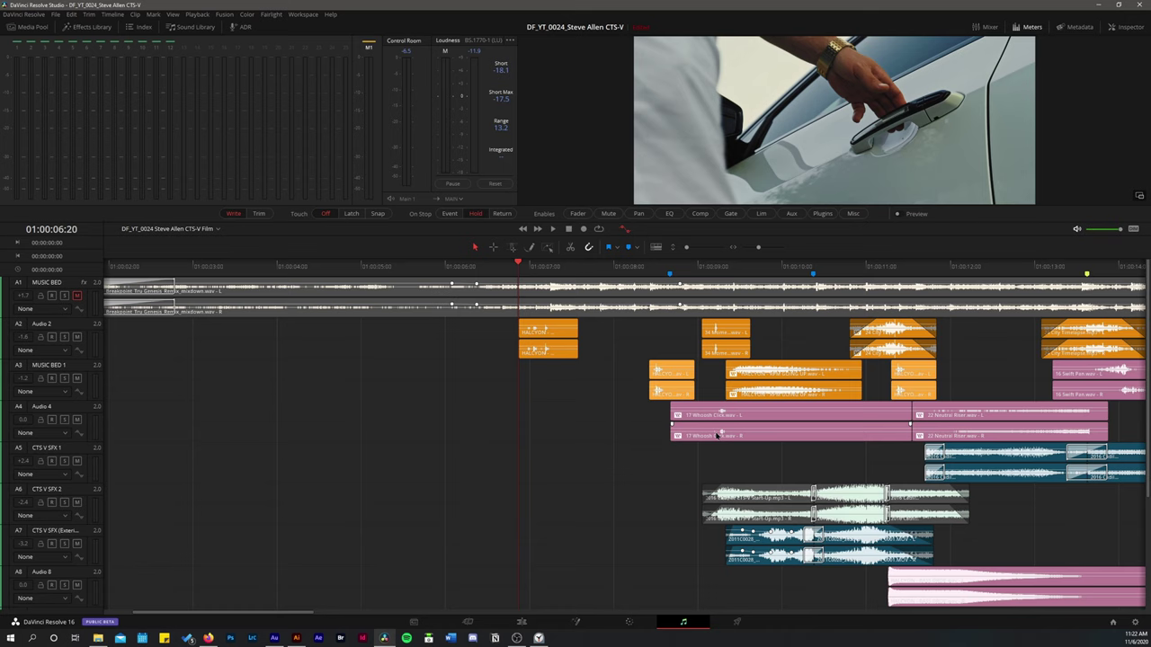
pyautogui.press('space')
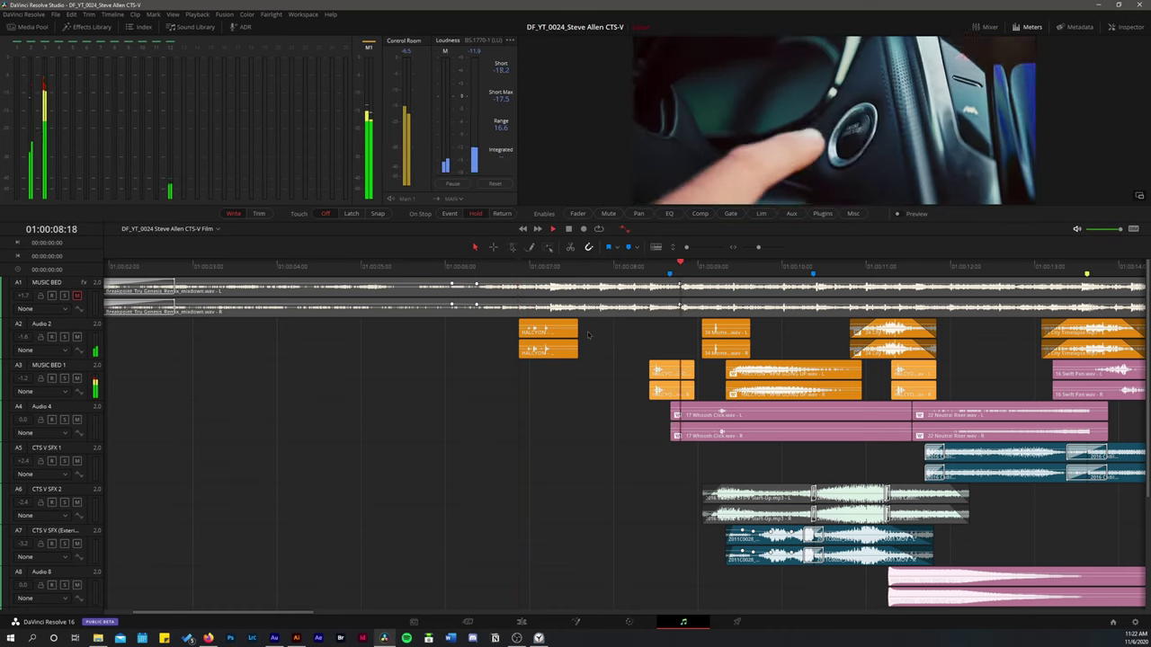
pyautogui.press('space')
pyautogui.click(702, 269)
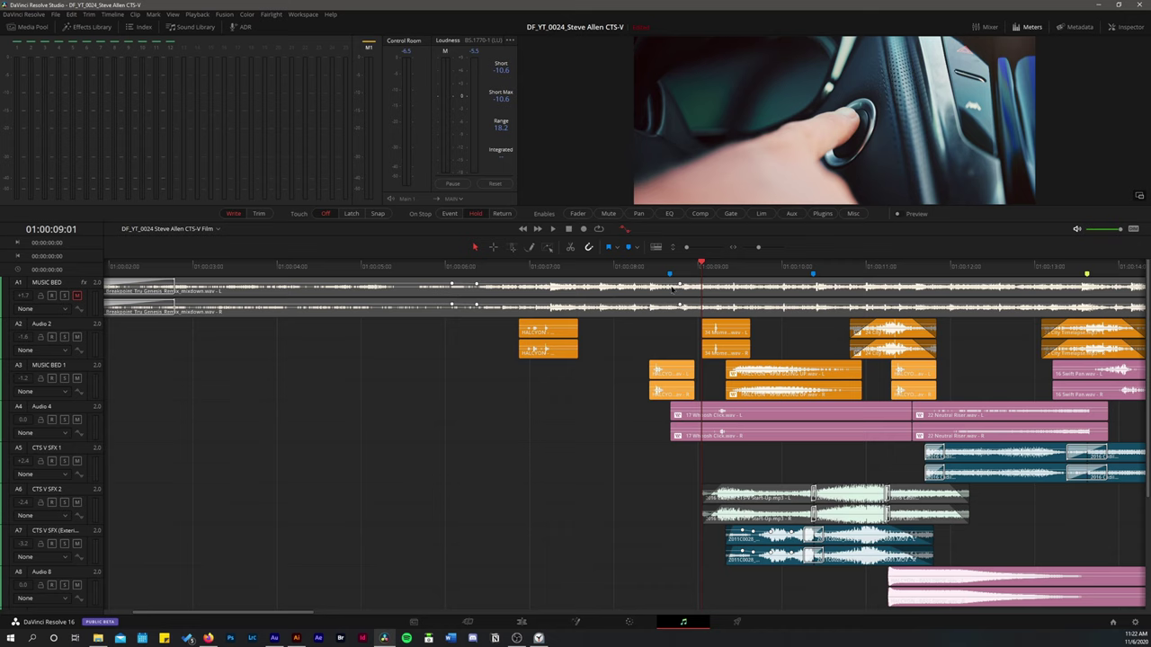
pyautogui.press('space')
pyautogui.press('space')
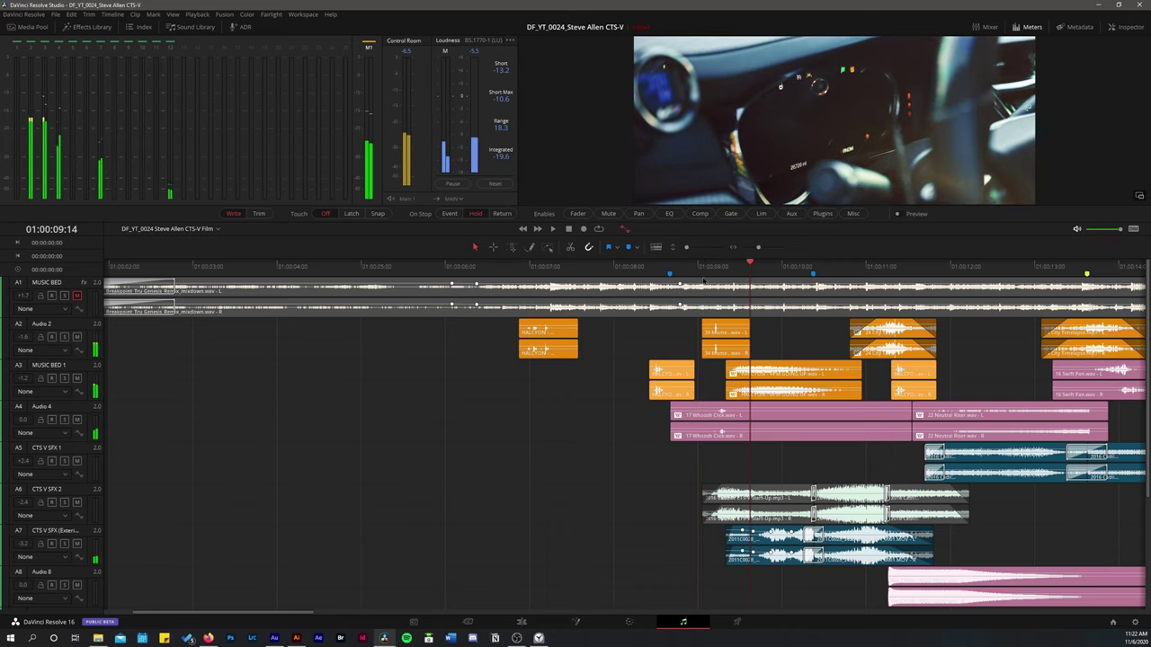
pyautogui.click(699, 271)
pyautogui.press('space')
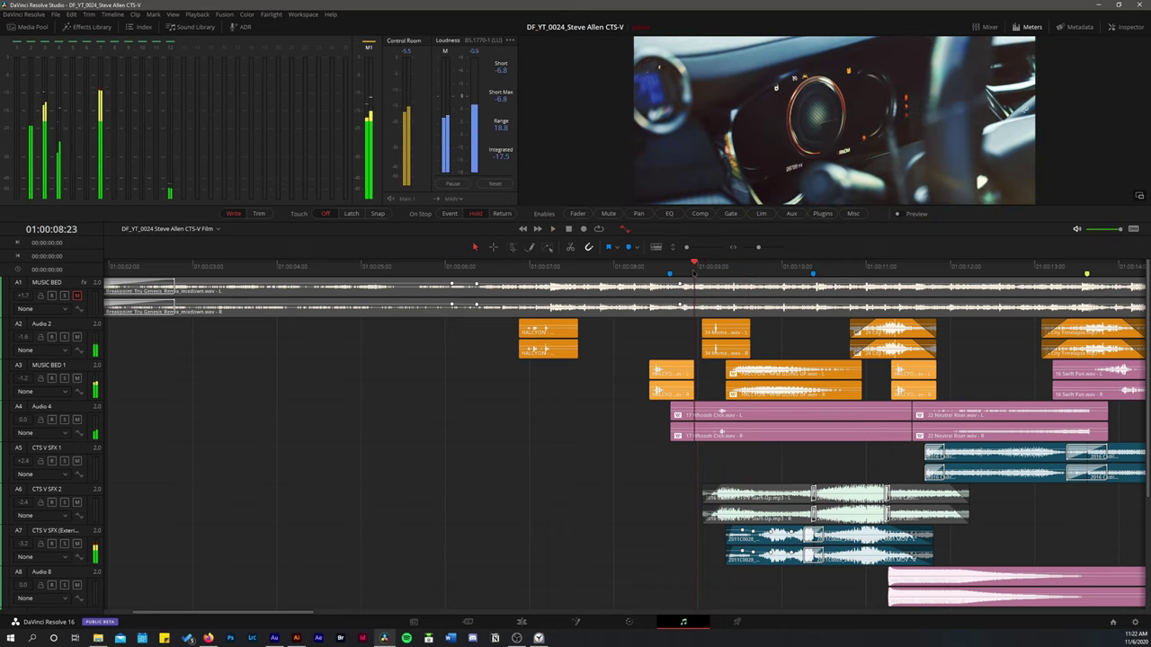
pyautogui.press('space')
pyautogui.click(694, 271)
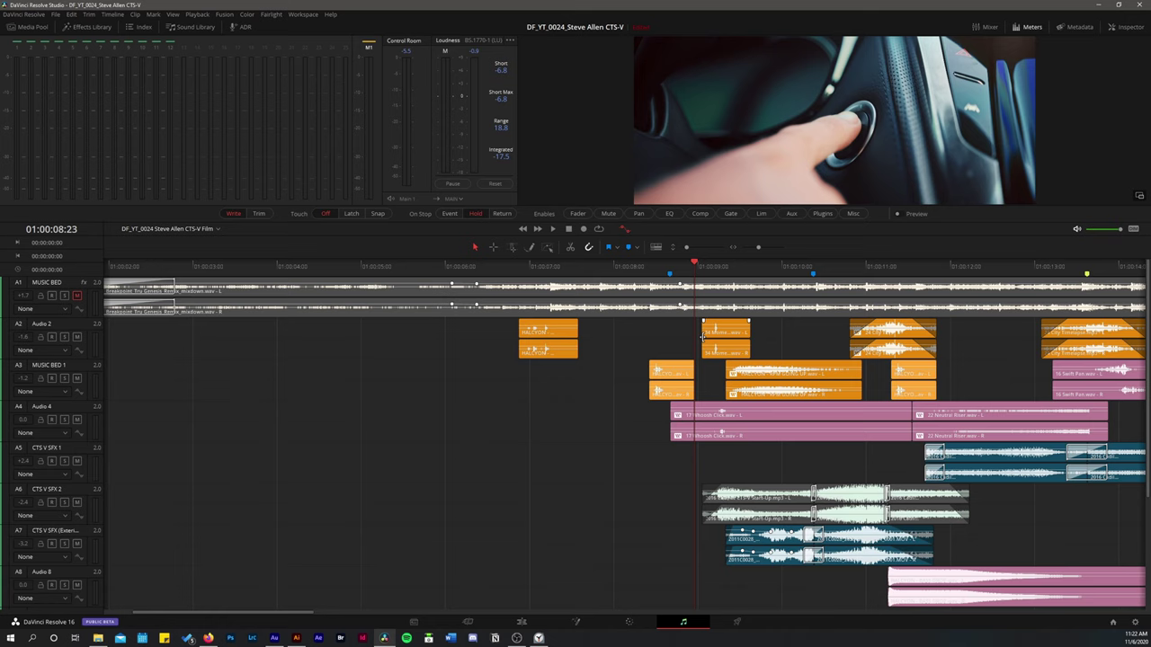
pyautogui.press('space')
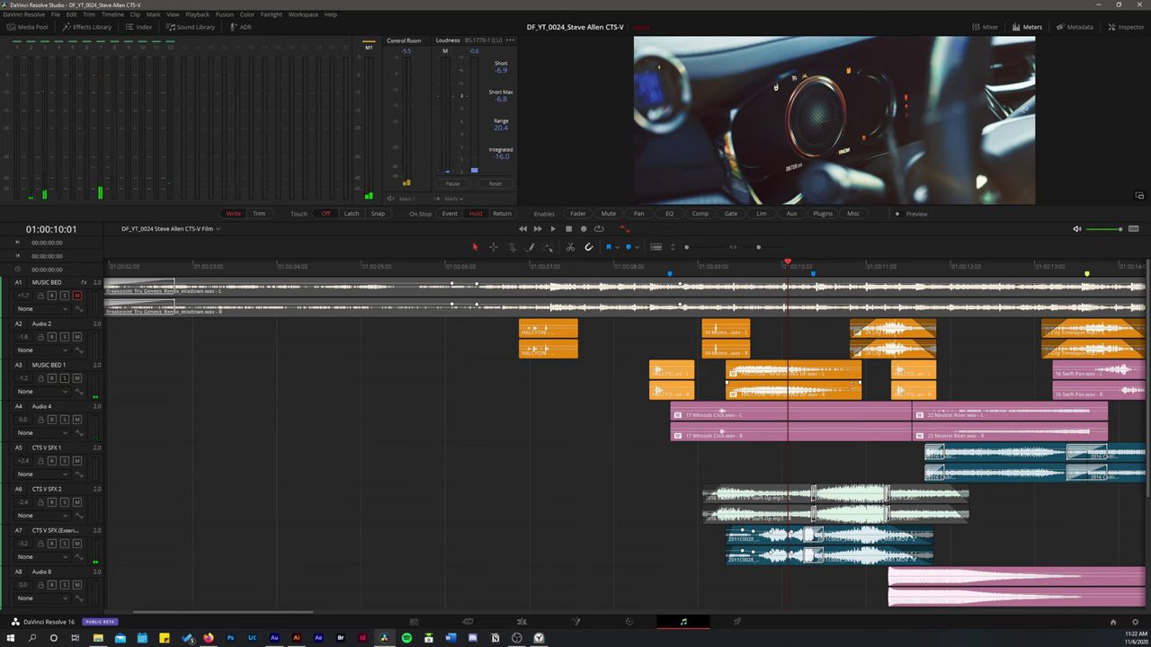
pyautogui.click(775, 385)
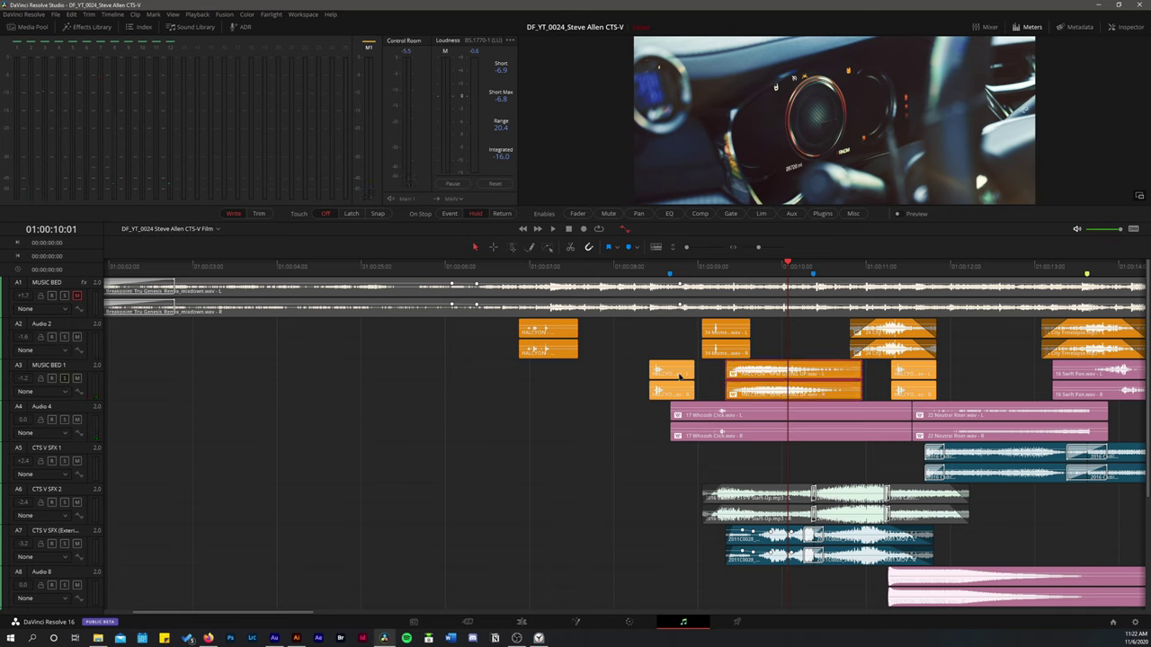
pyautogui.click(727, 269)
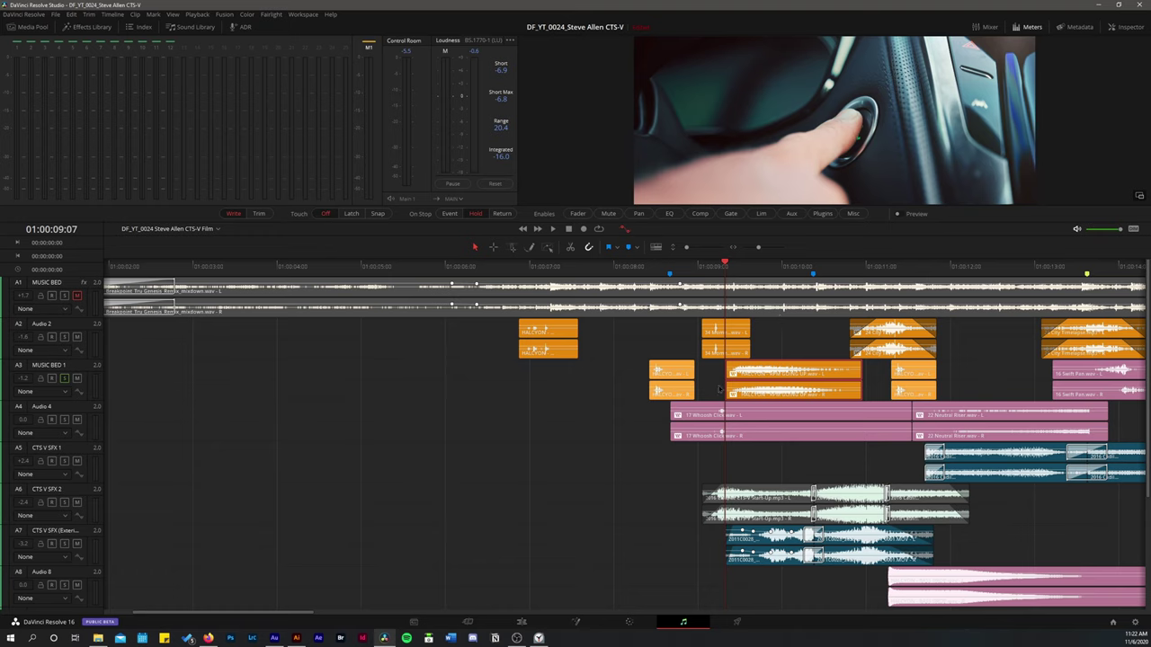
pyautogui.press('space')
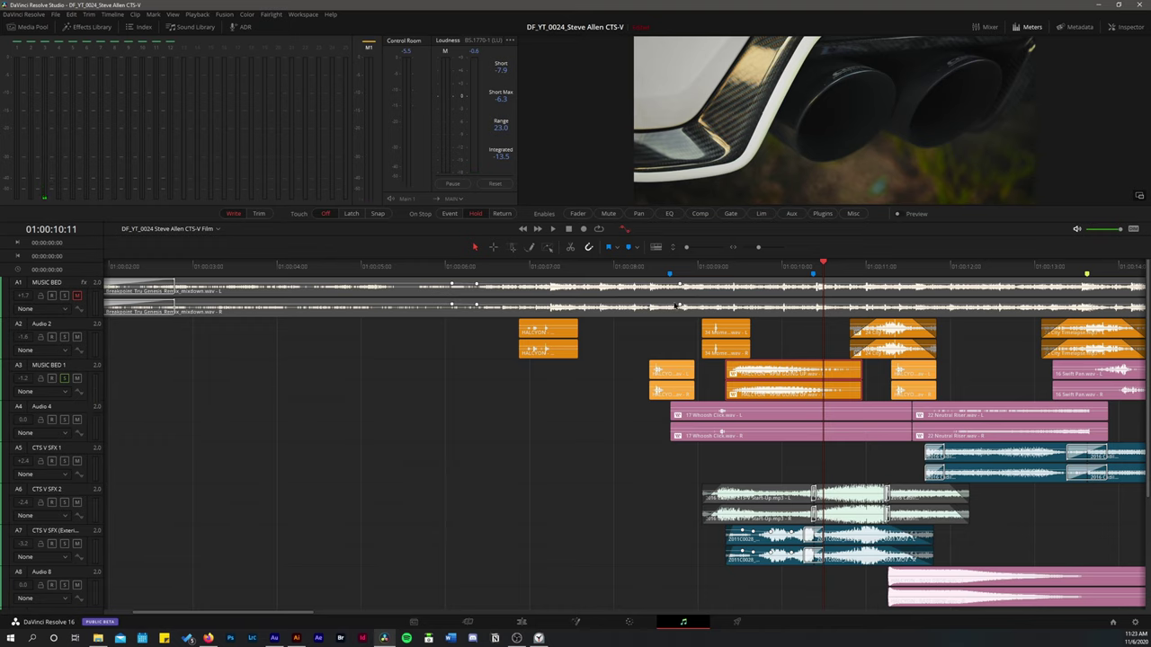
pyautogui.click(689, 268)
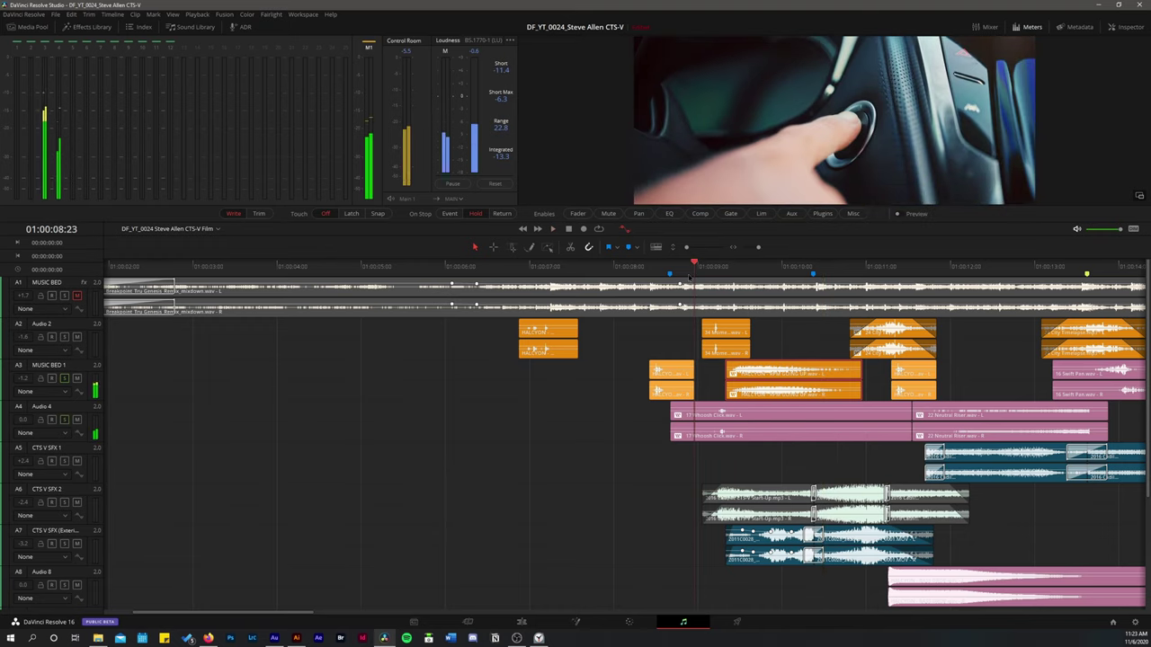
pyautogui.press('space')
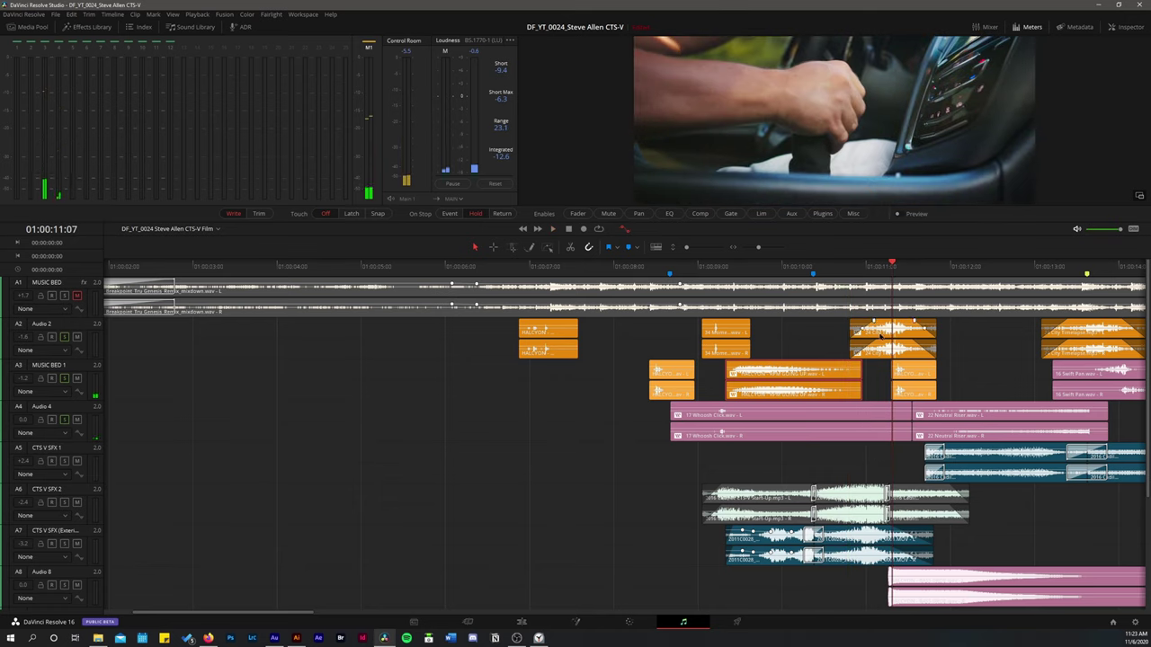
pyautogui.click(861, 268)
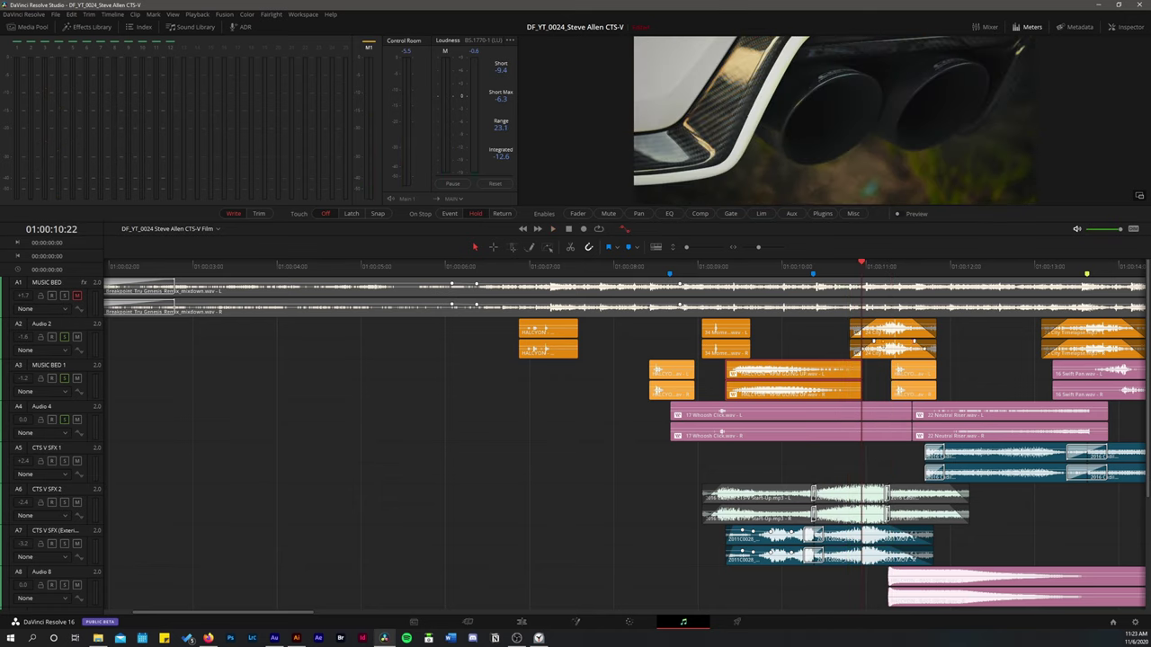
pyautogui.press('space')
pyautogui.click(905, 373)
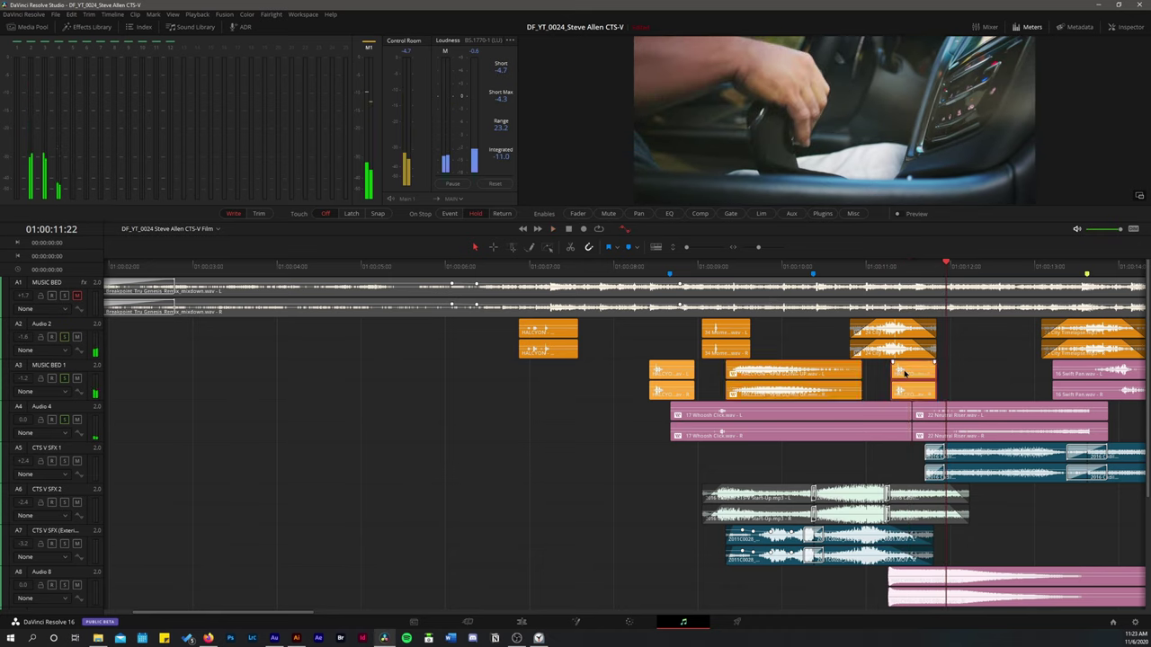
pyautogui.press('space')
pyautogui.click(891, 268)
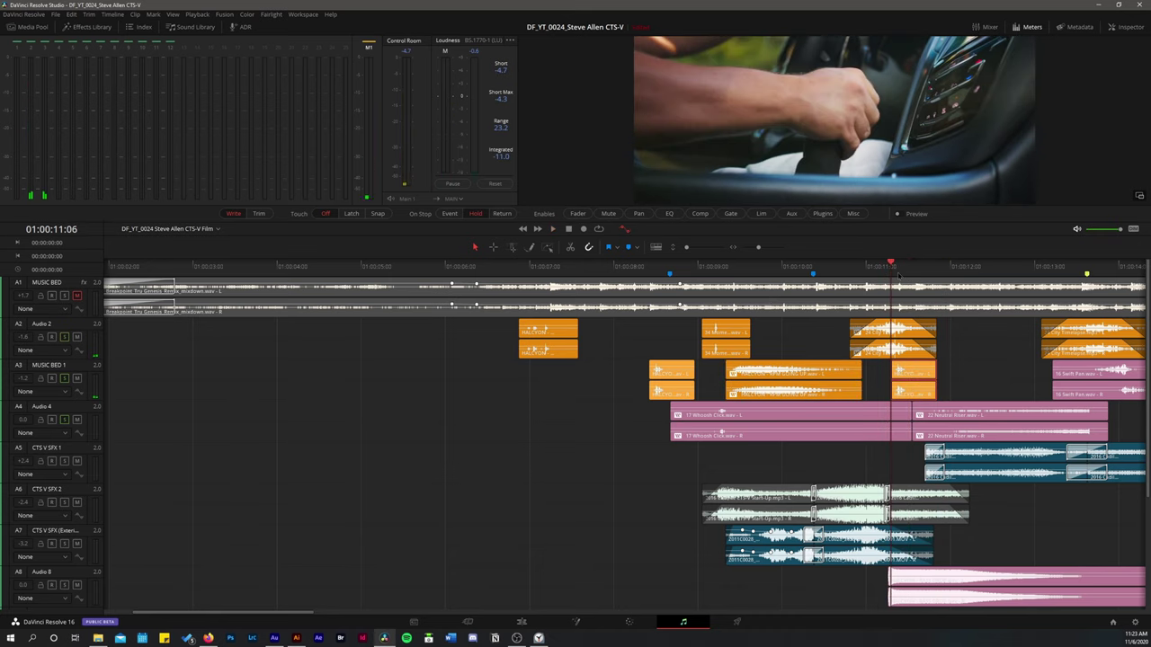
pyautogui.press('space')
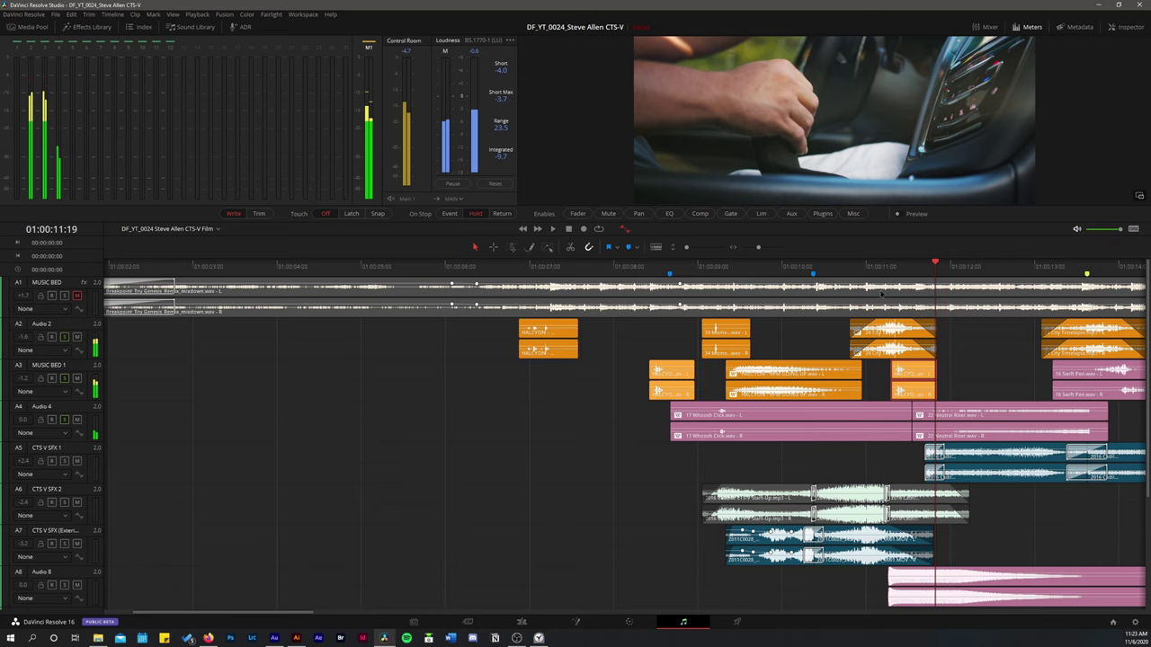
pyautogui.press('space')
pyautogui.click(745, 268)
pyautogui.press('space')
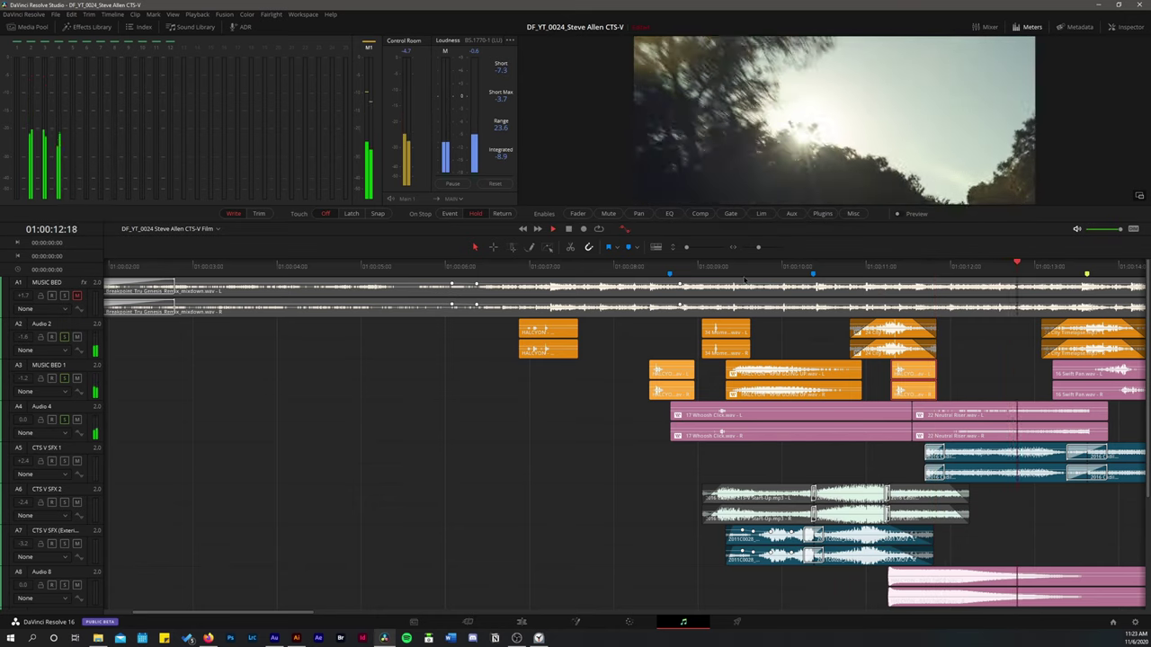
pyautogui.click(915, 347)
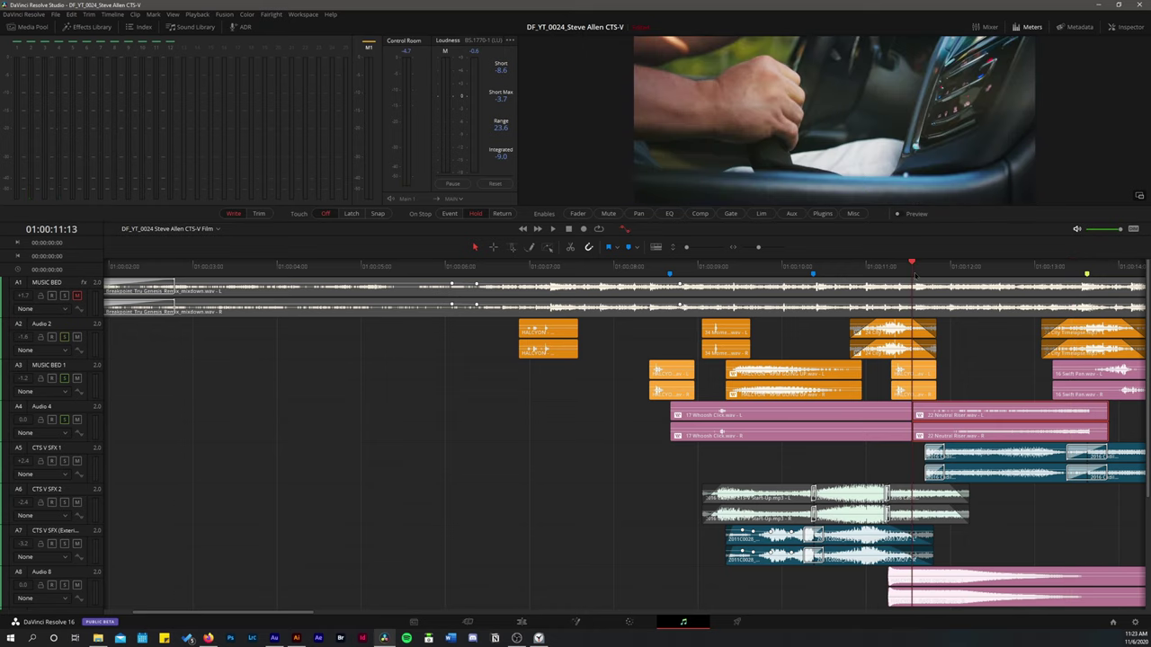
pyautogui.press('space')
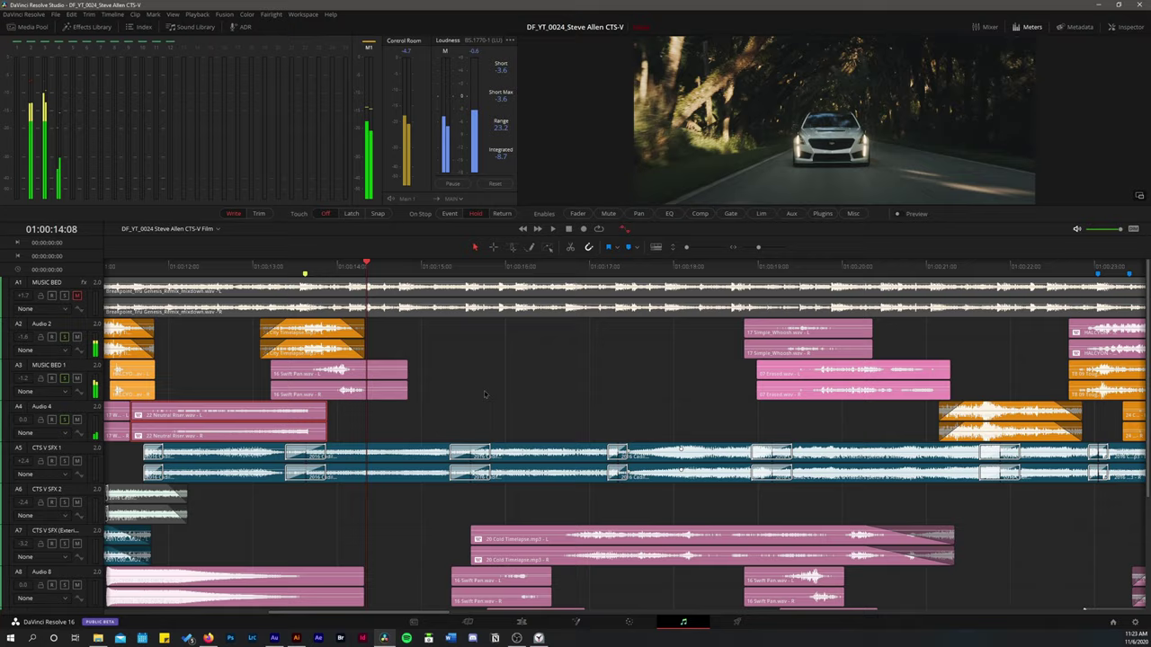
pyautogui.hscroll(-5, 630, 378)
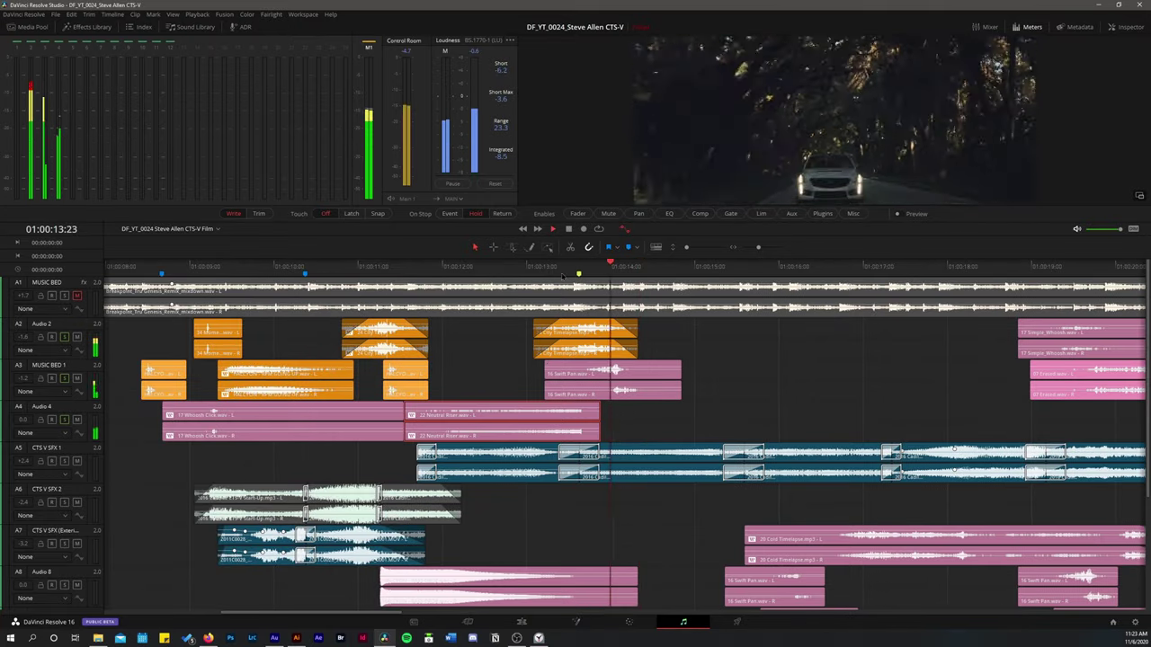
pyautogui.hscroll(-4, 475, 367)
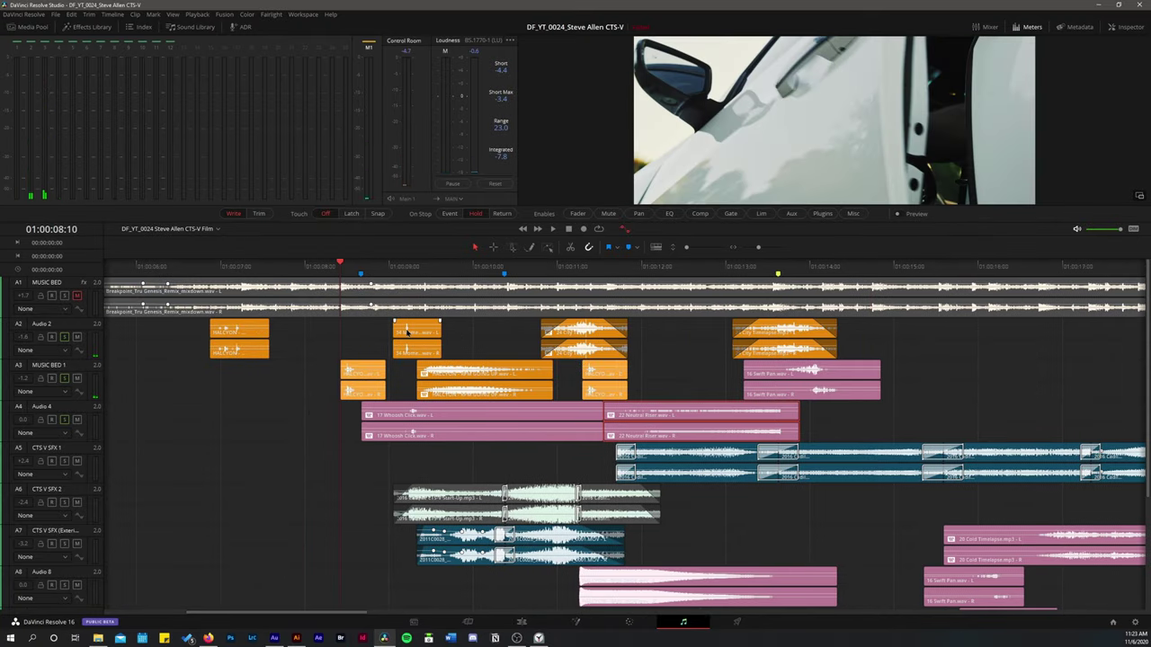
pyautogui.press('space')
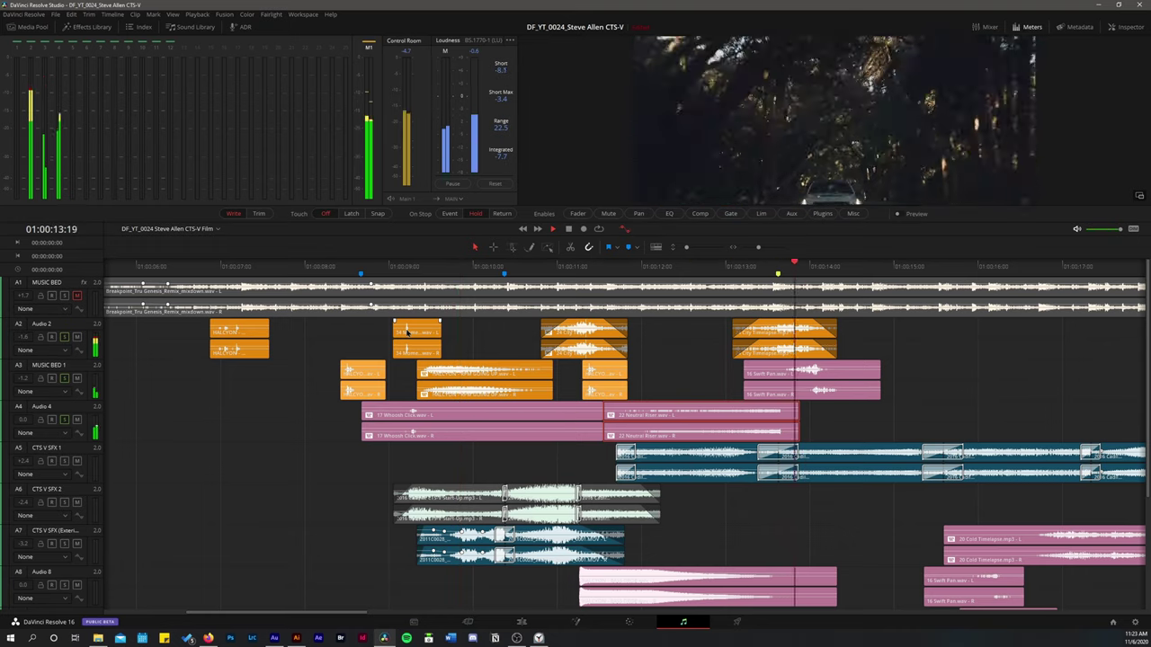
pyautogui.press('space')
pyautogui.click(743, 265)
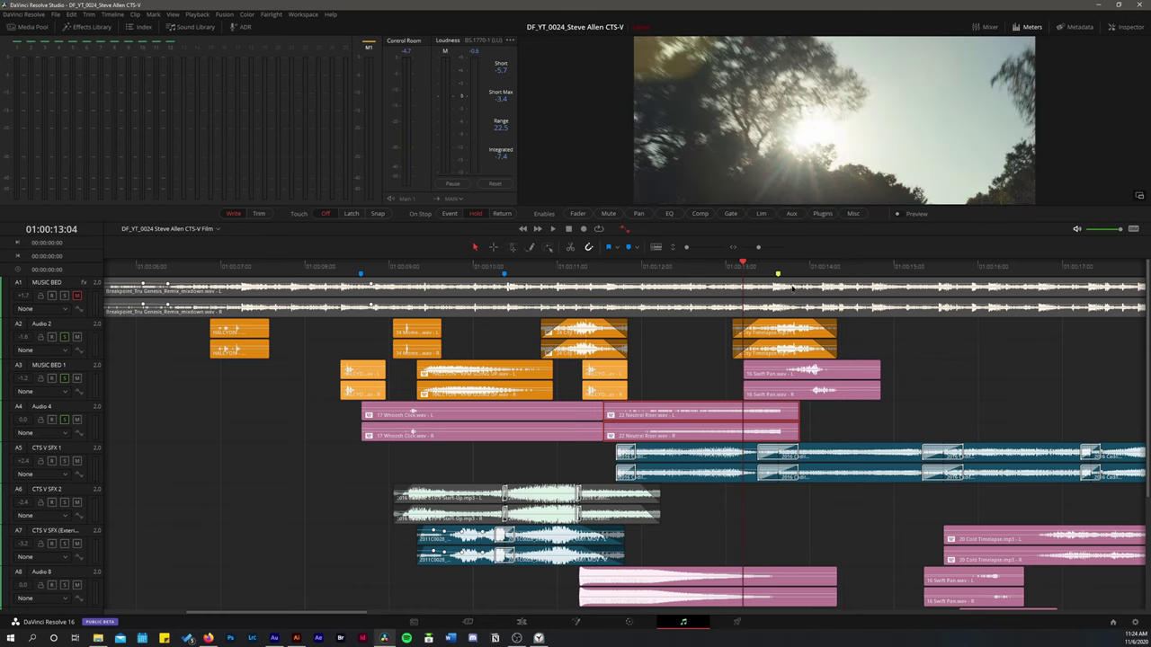
pyautogui.press('space')
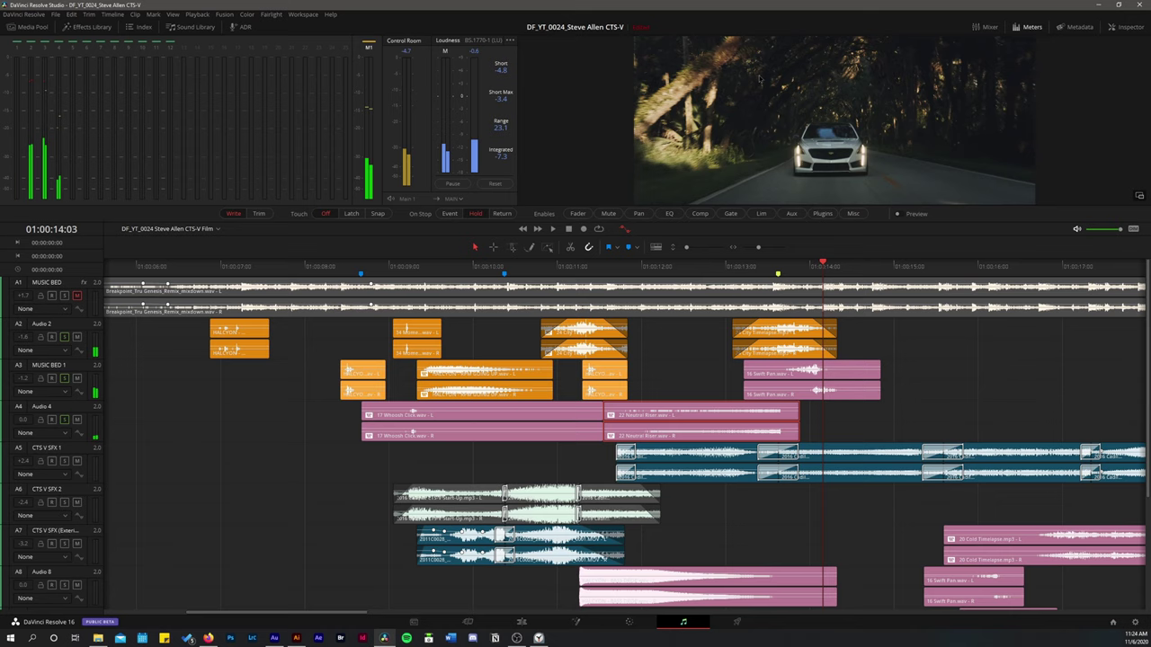
pyautogui.click(747, 271)
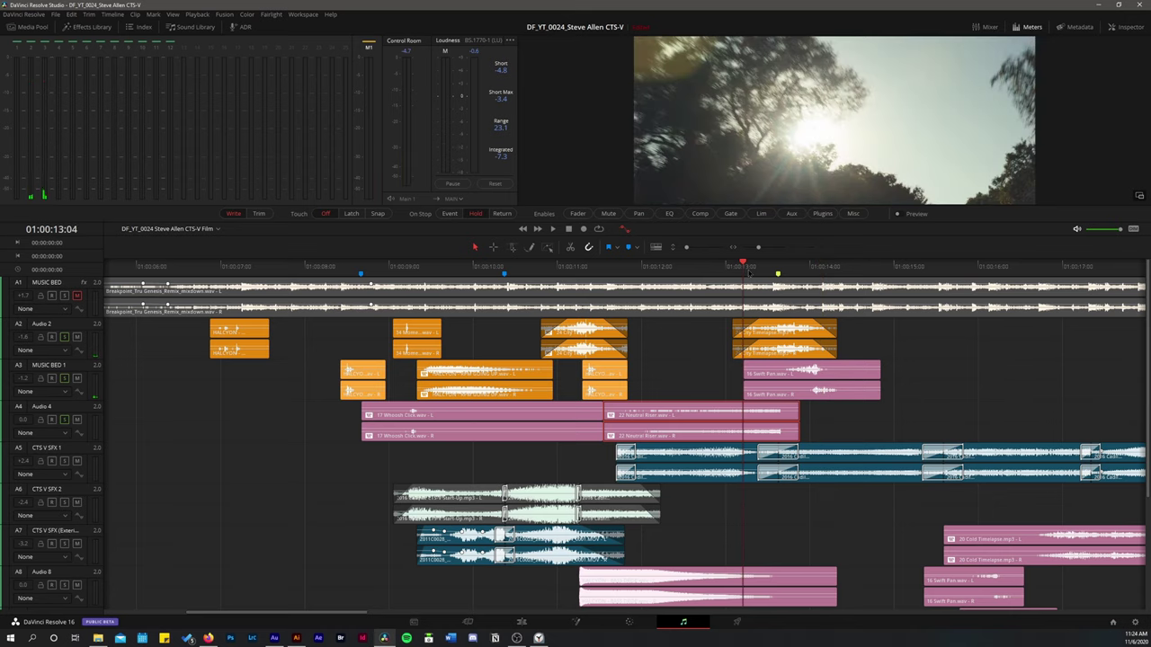
pyautogui.press('space')
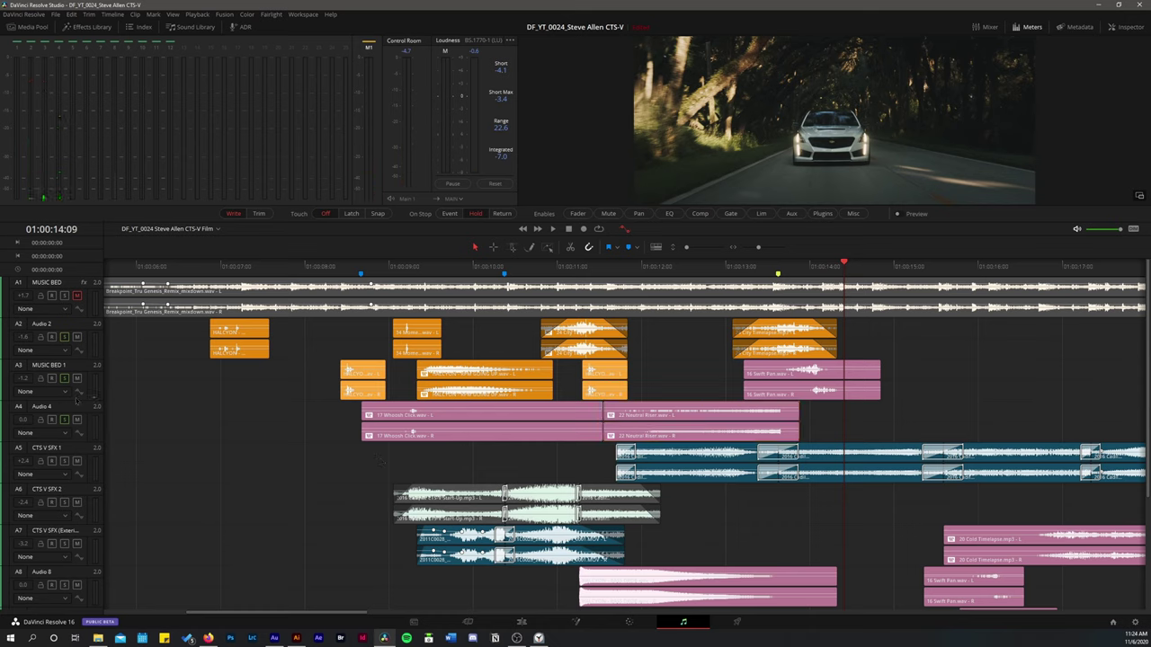
pyautogui.press('space')
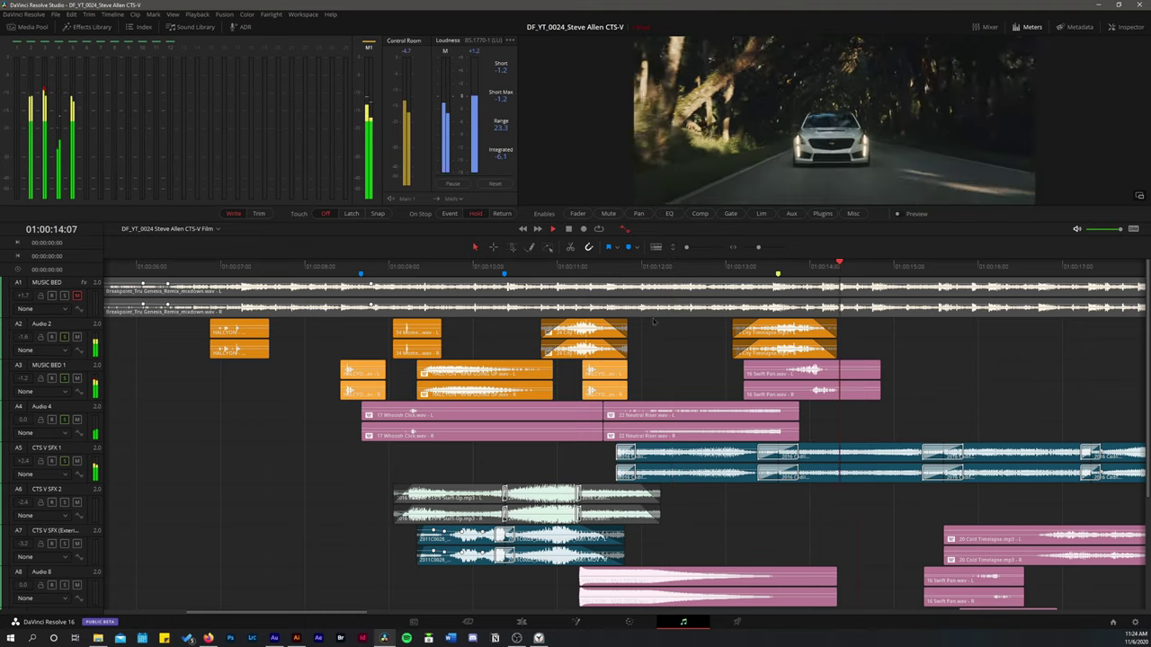
pyautogui.press('space')
pyautogui.click(413, 268)
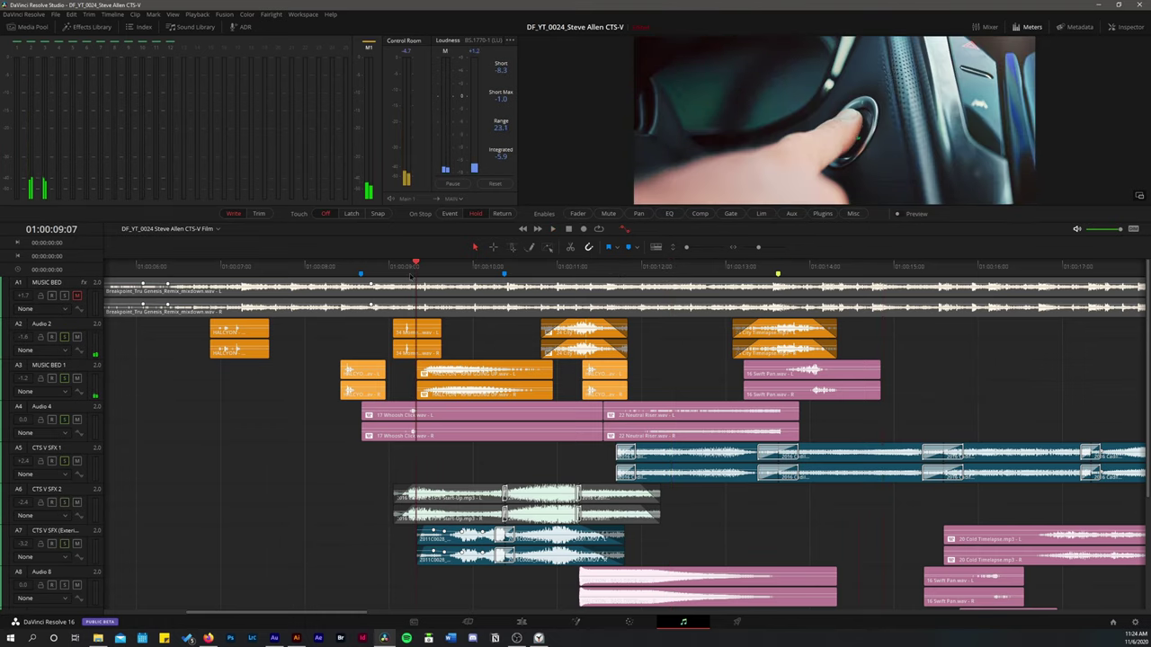
pyautogui.press('space')
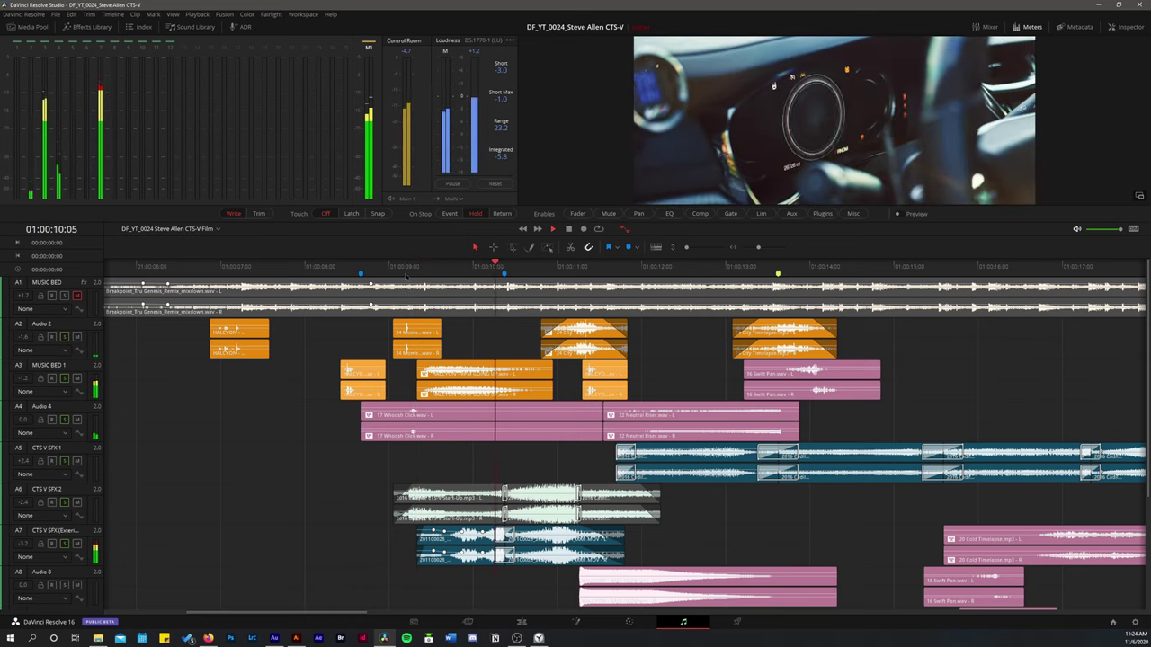
pyautogui.press('space')
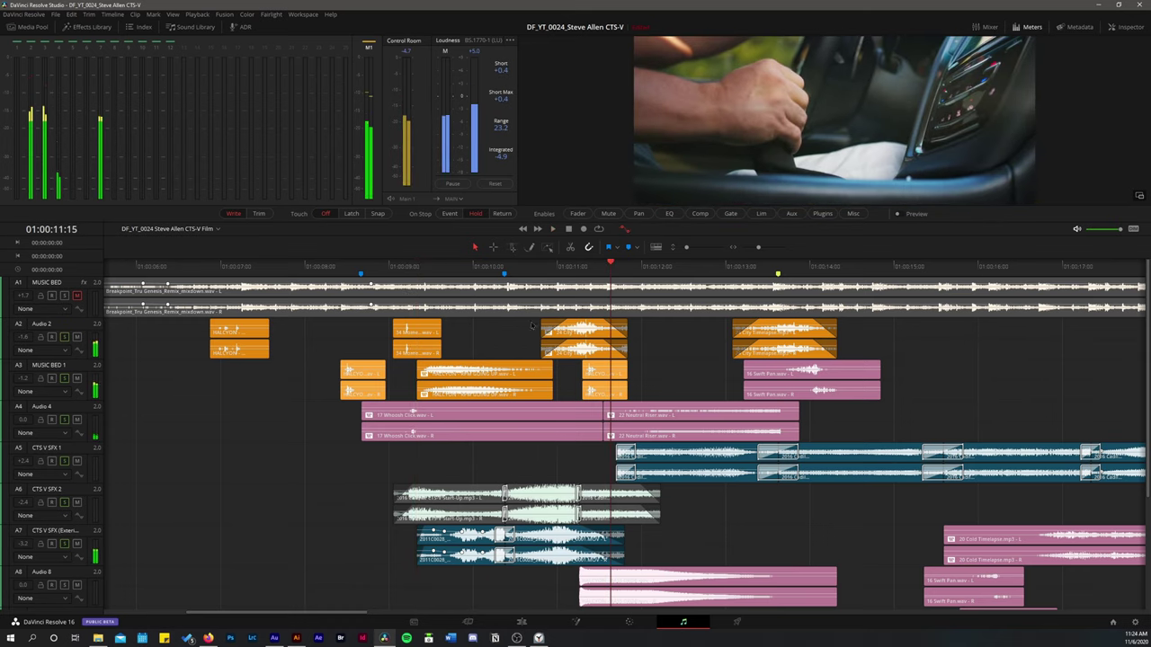
pyautogui.click(542, 267)
pyautogui.press('space')
pyautogui.press('space')
pyautogui.click(542, 268)
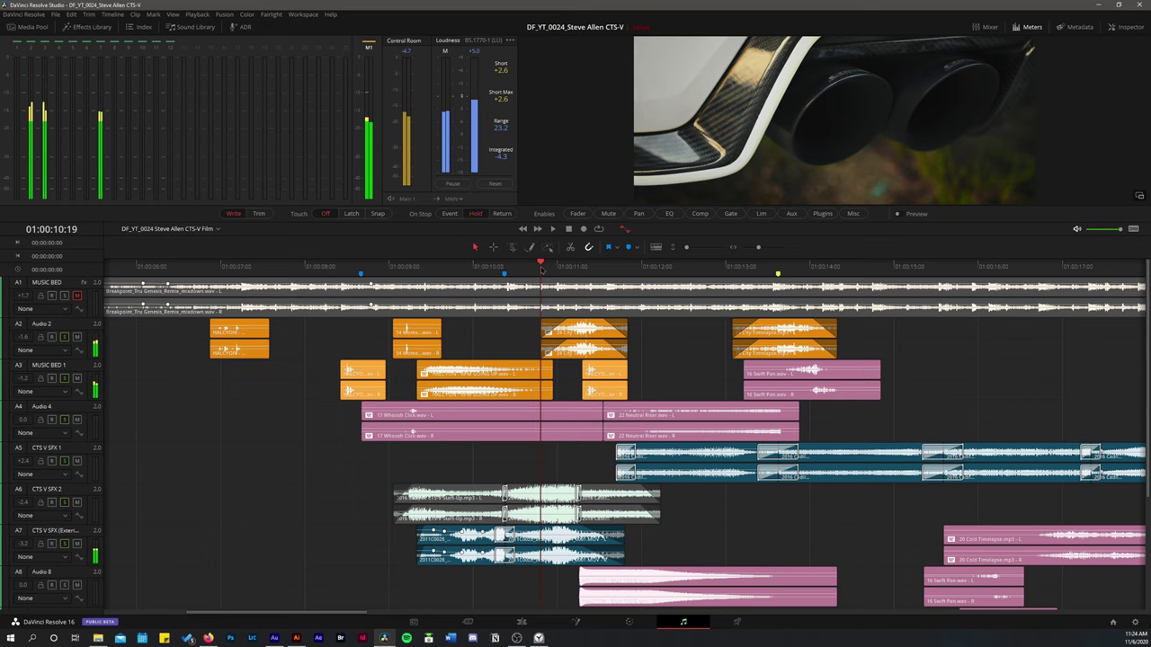
pyautogui.press('space')
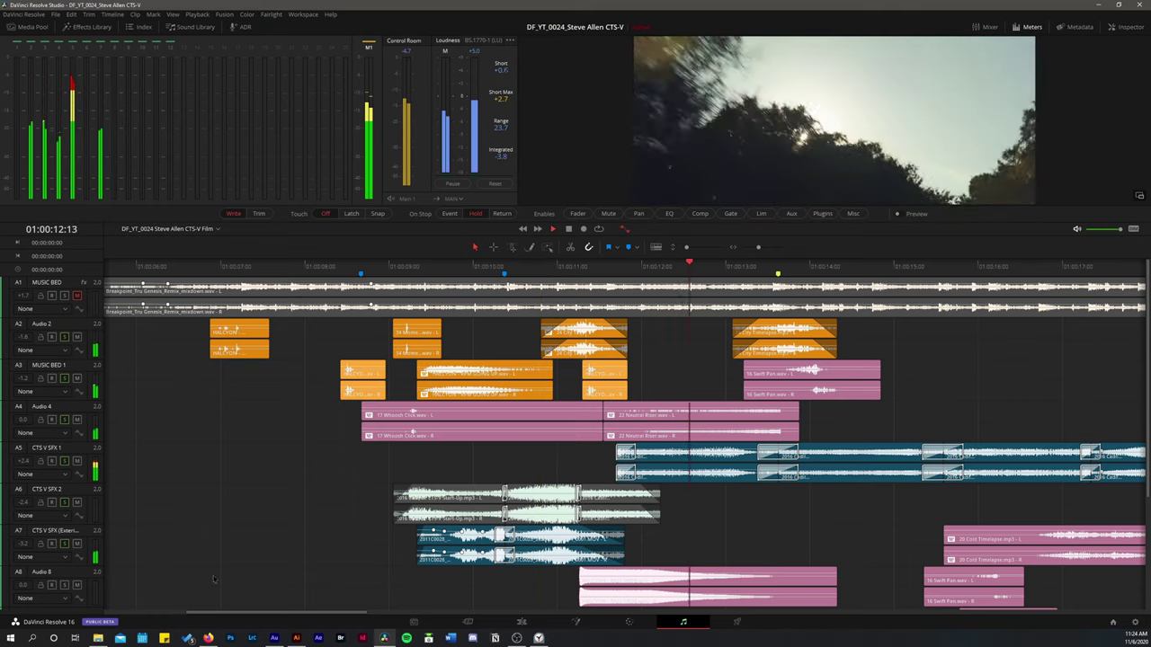
pyautogui.scroll(-2, 72, 568)
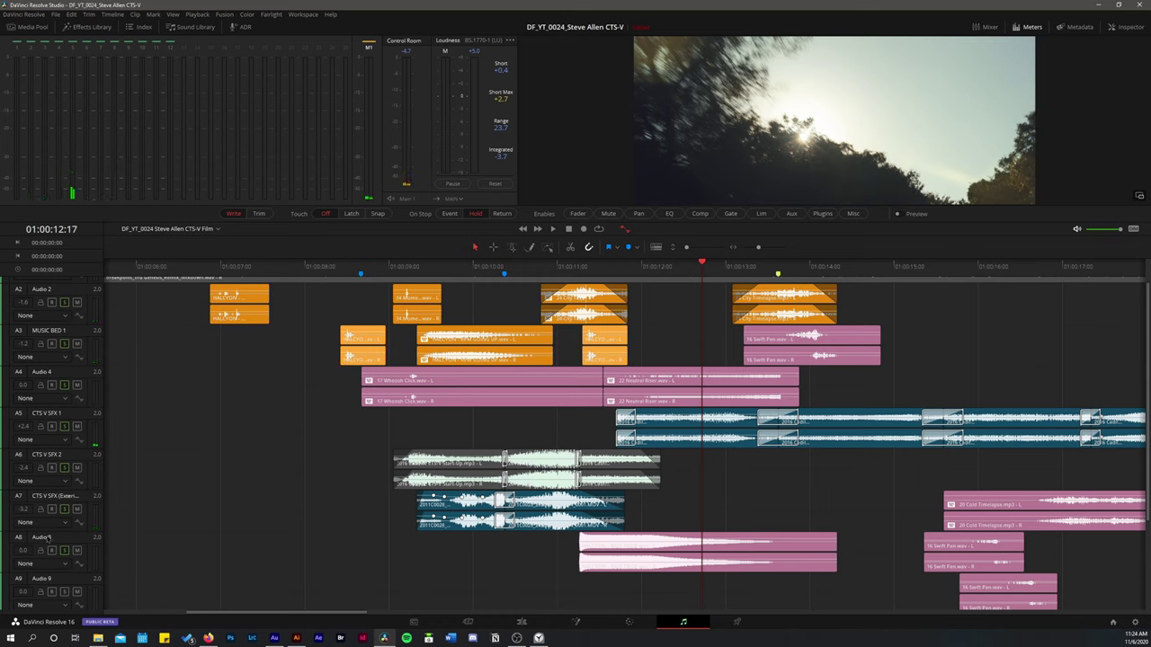
pyautogui.click(551, 275)
pyautogui.press('space')
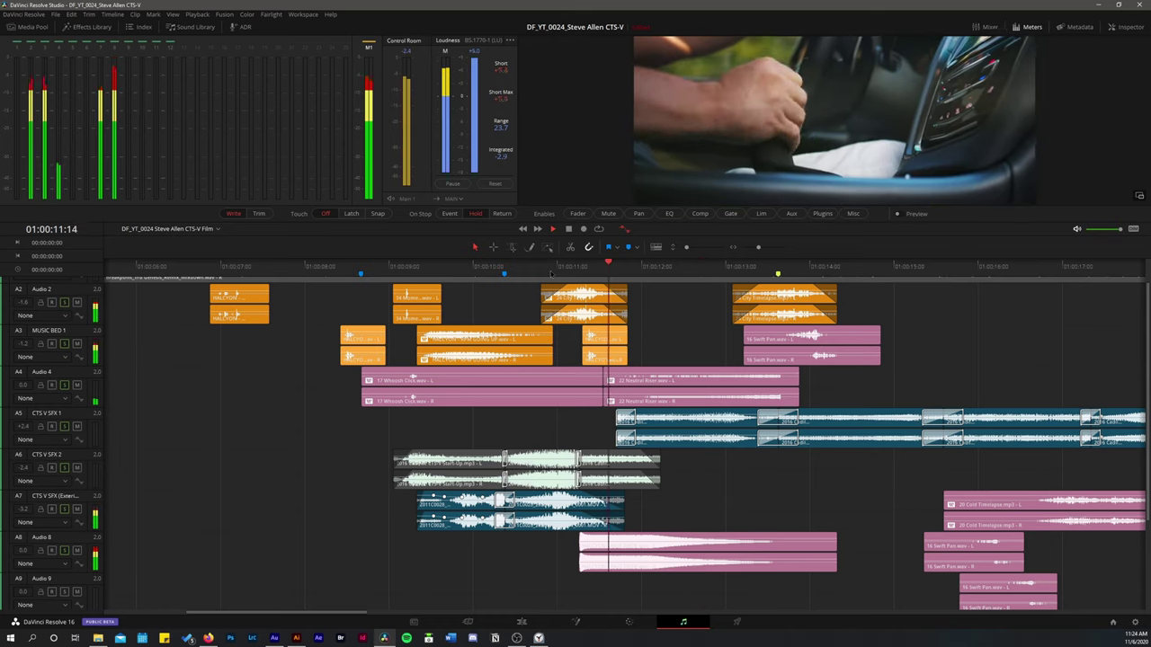
pyautogui.press('space')
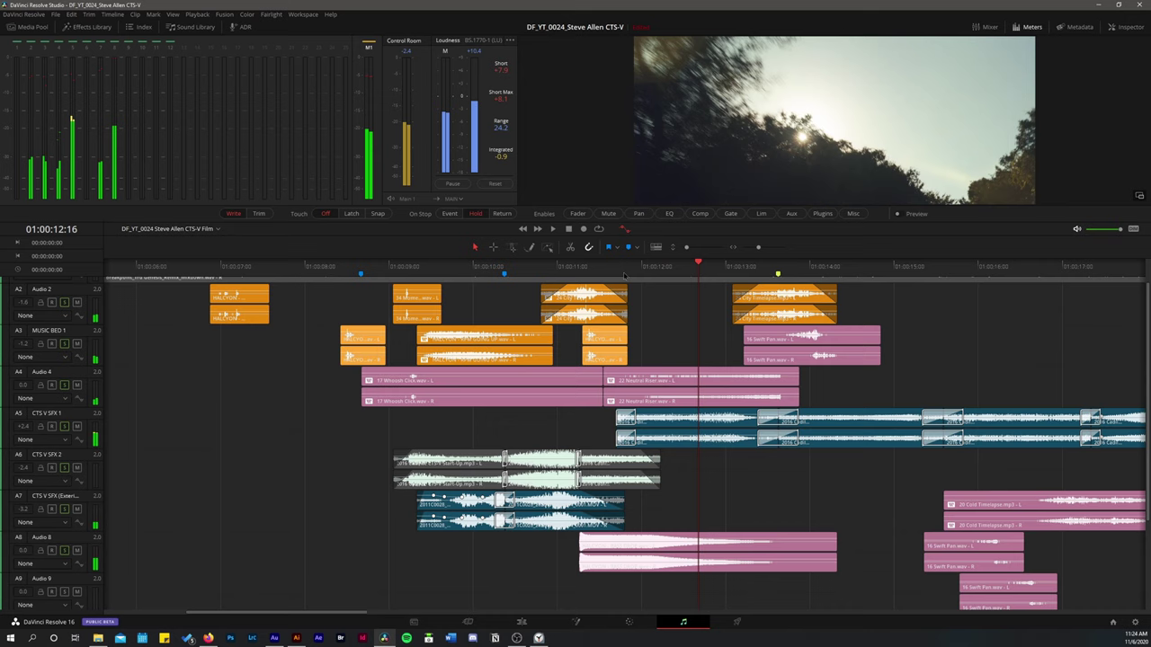
pyautogui.click(592, 268)
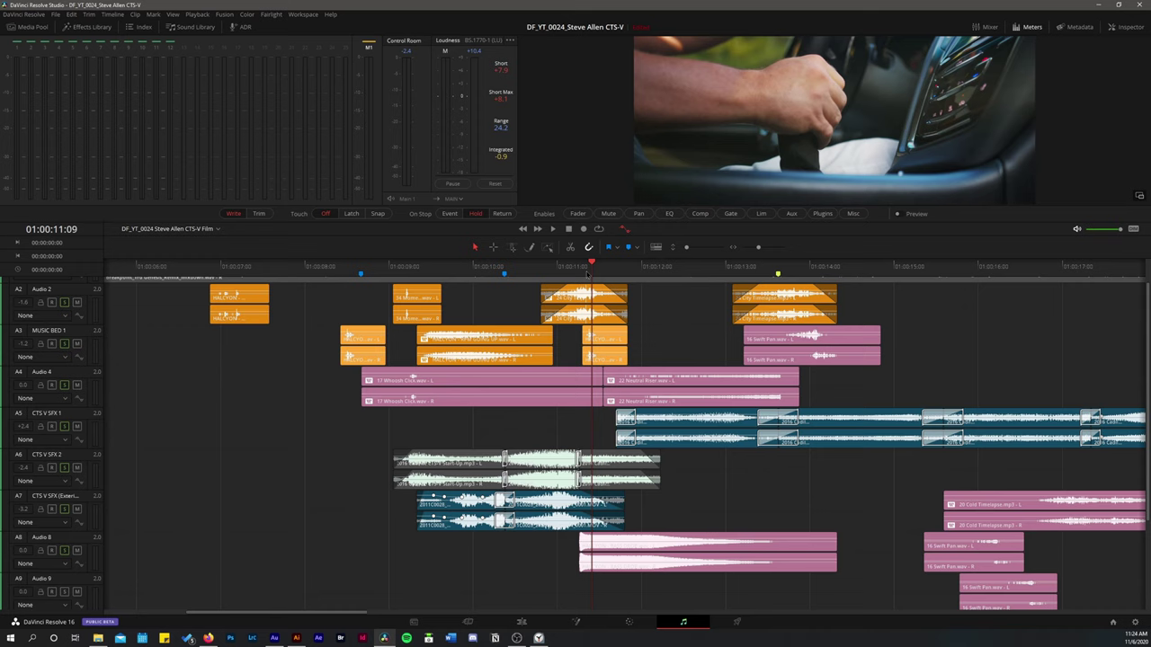
pyautogui.press('Left')
pyautogui.press('Left')
pyautogui.press('Left')
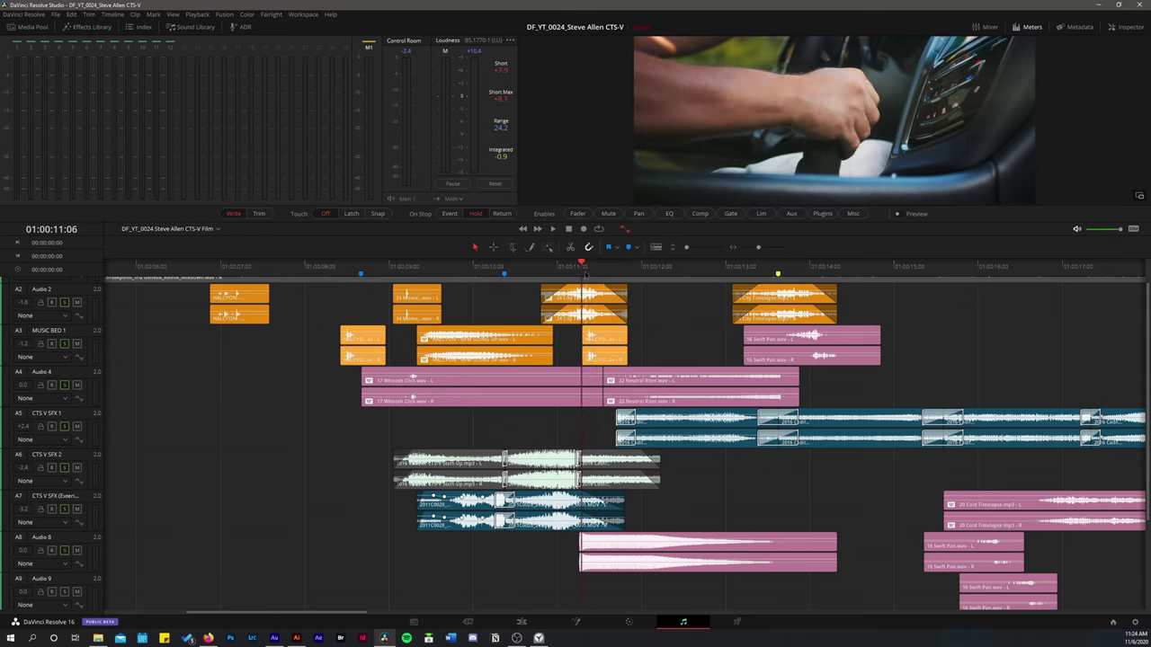
pyautogui.click(564, 269)
pyautogui.press('space')
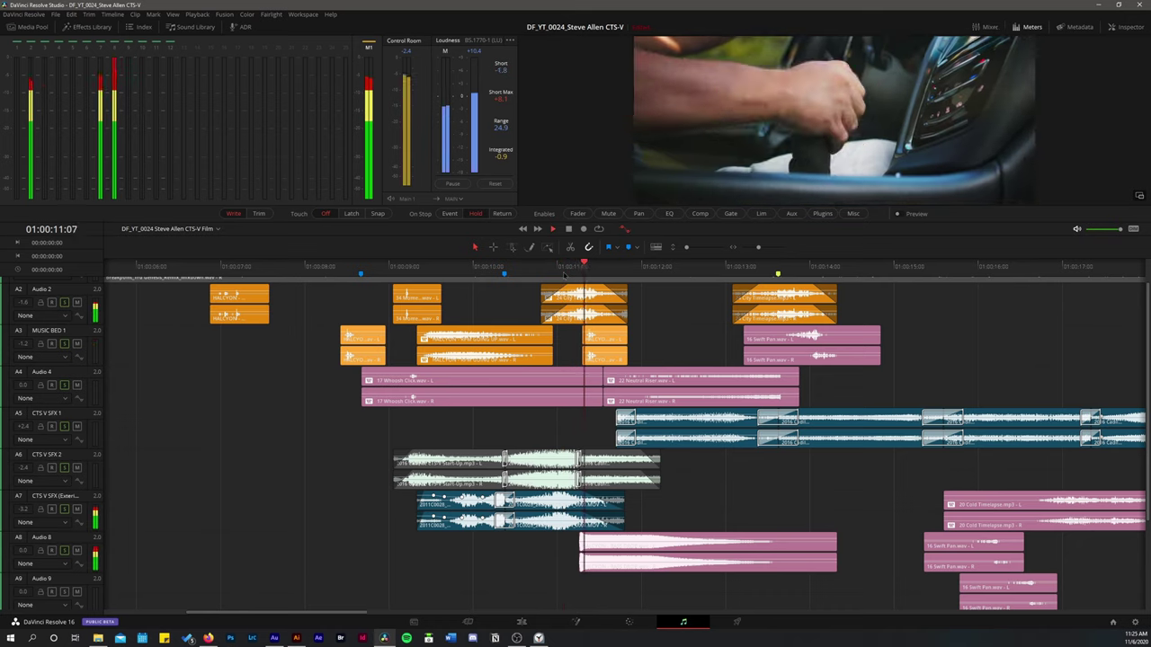
pyautogui.press('space')
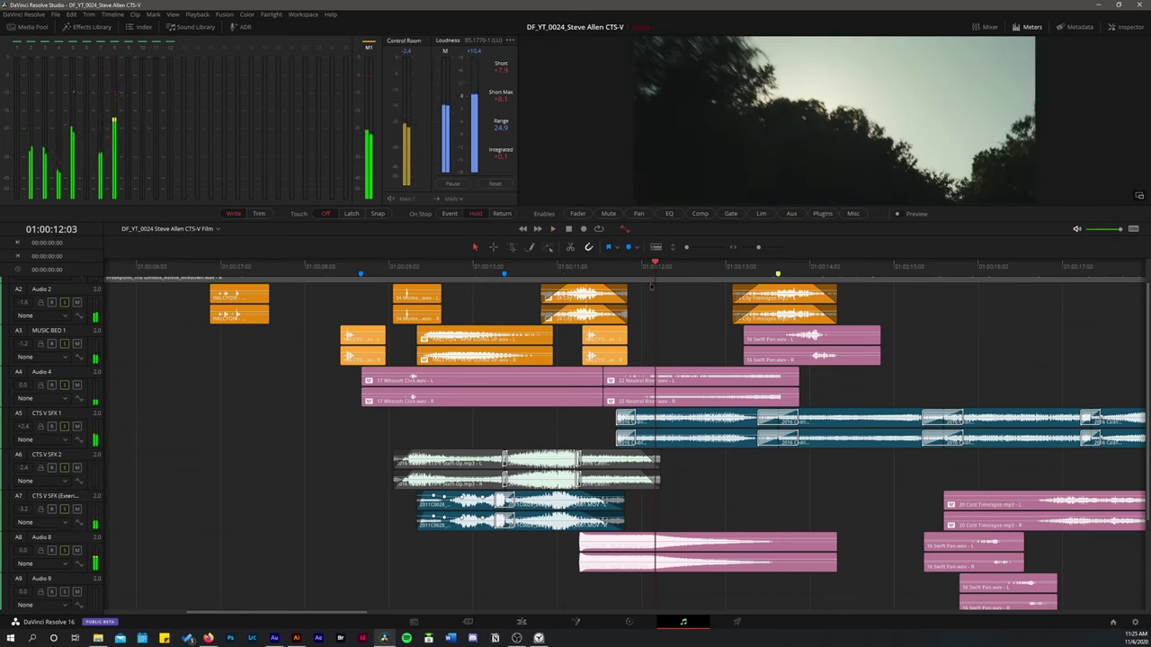
pyautogui.click(583, 269)
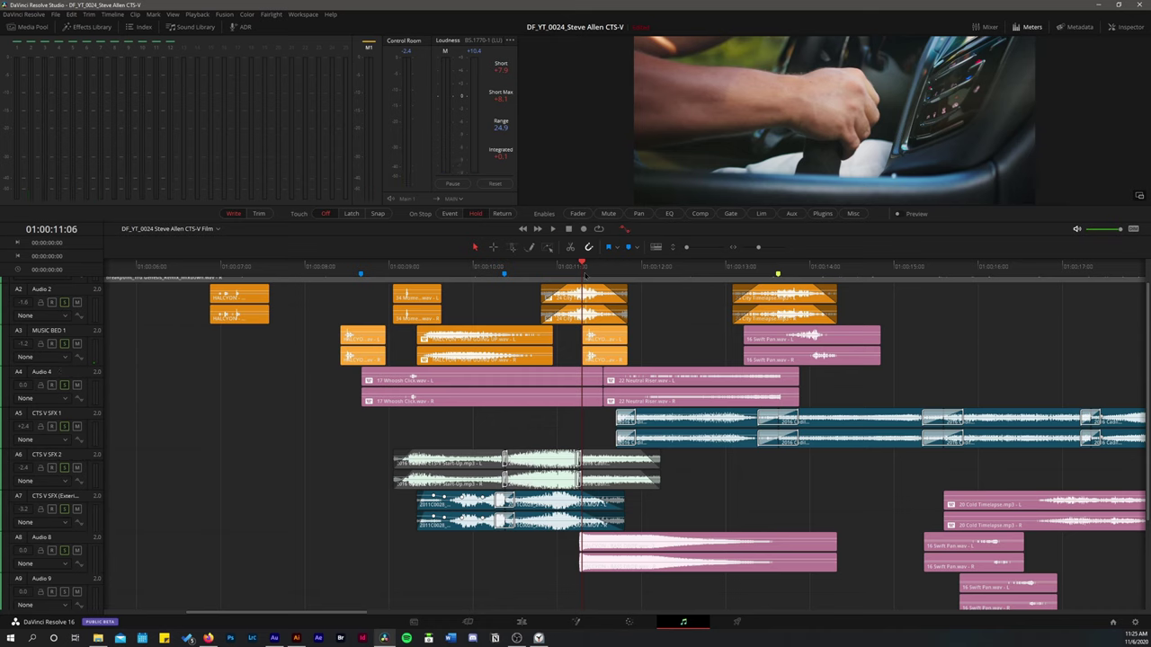
pyautogui.press('space')
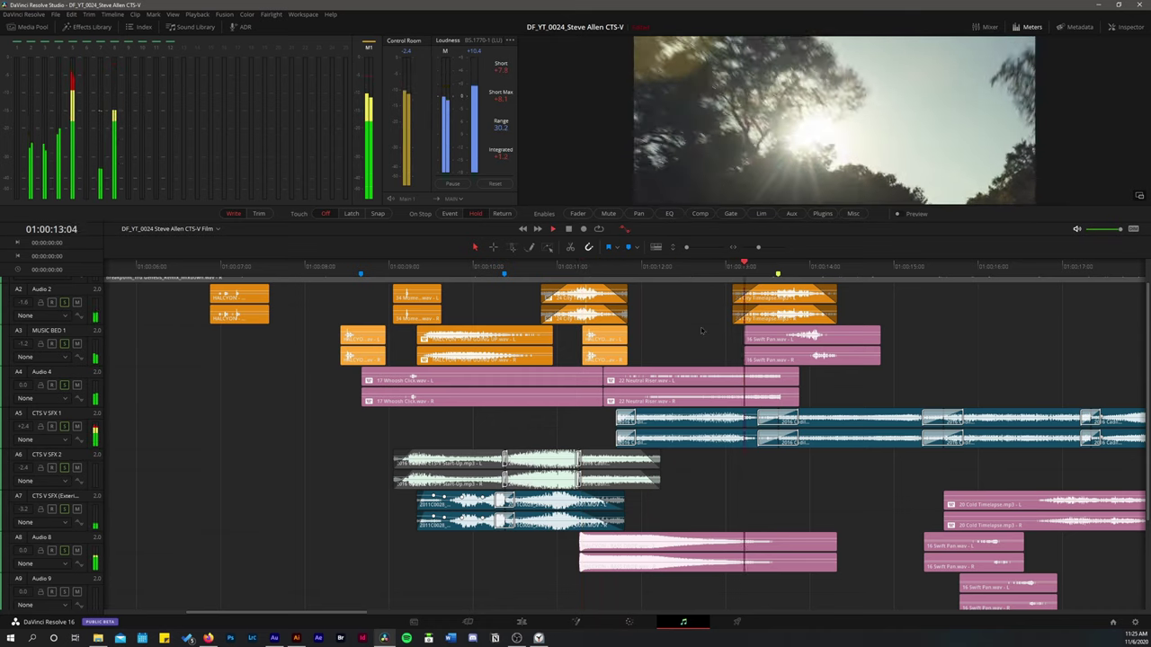
pyautogui.scroll(1, 755, 279)
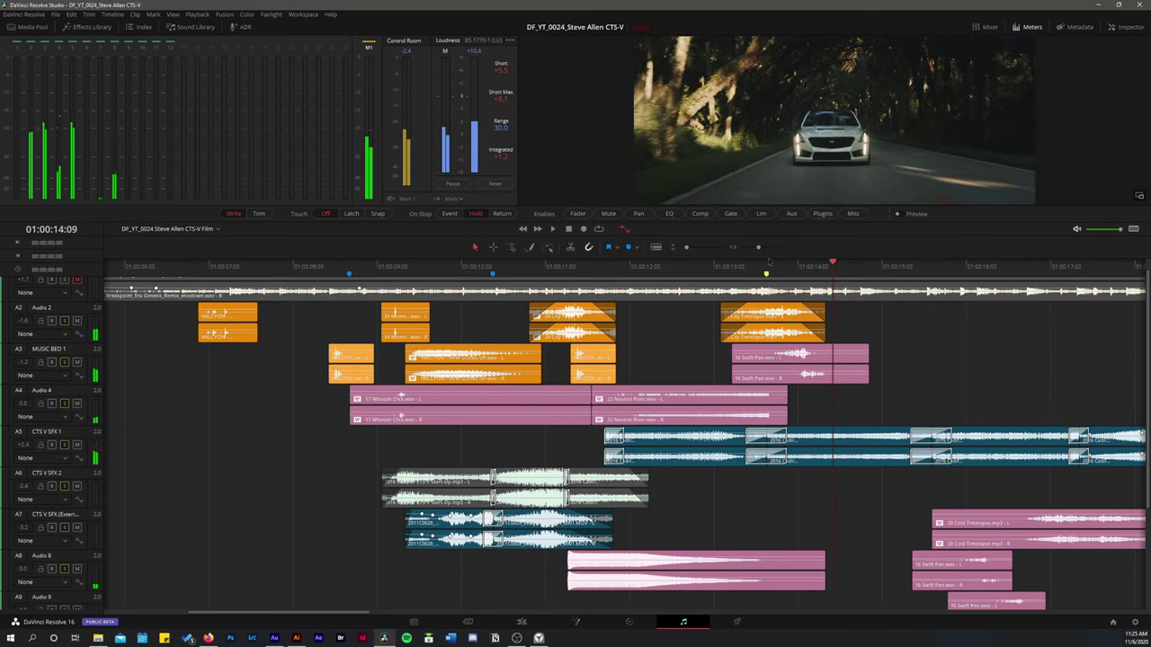
pyautogui.hscroll(1, 768, 260)
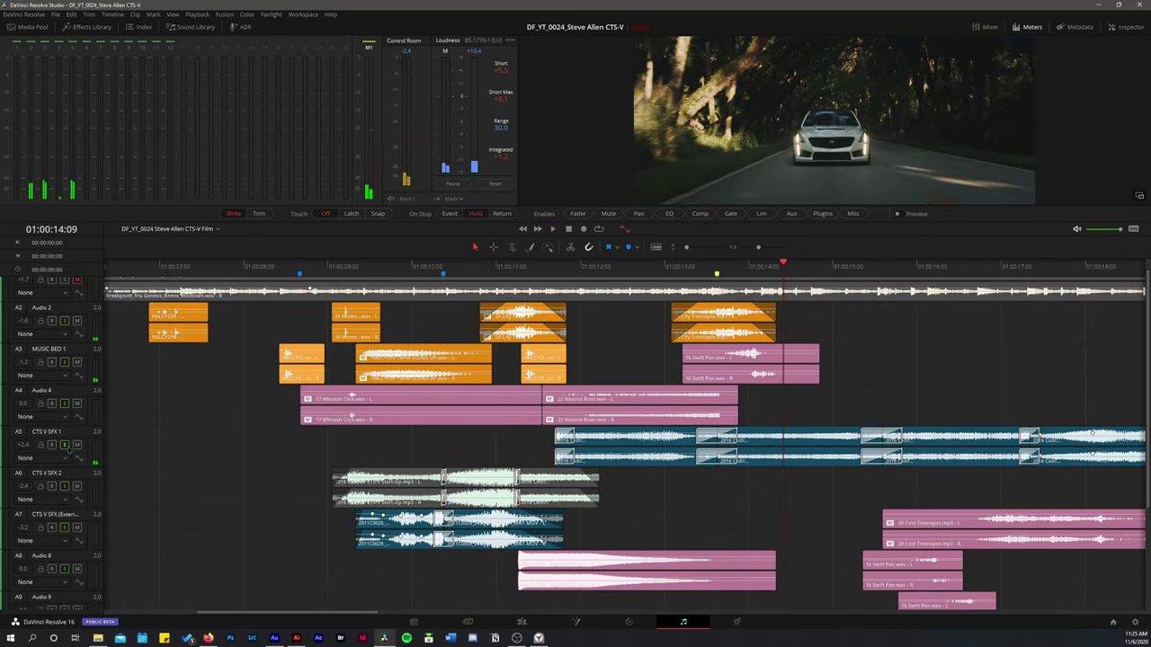
pyautogui.hscroll(1, 814, 501)
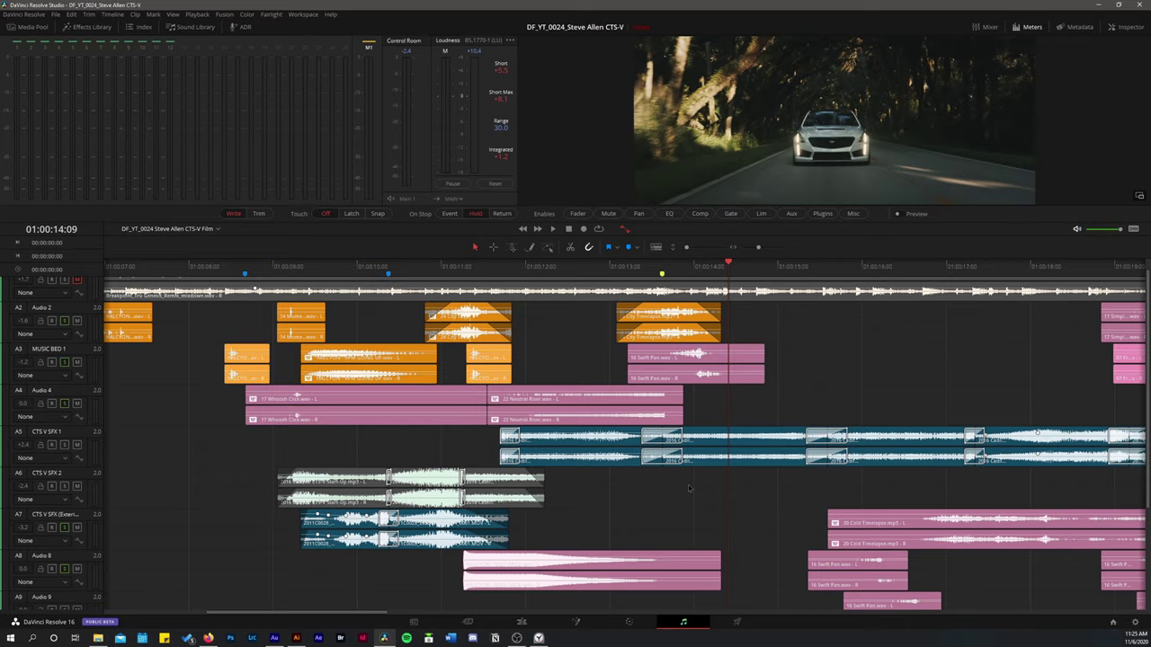
pyautogui.scroll(-3, 814, 501)
pyautogui.click(527, 270)
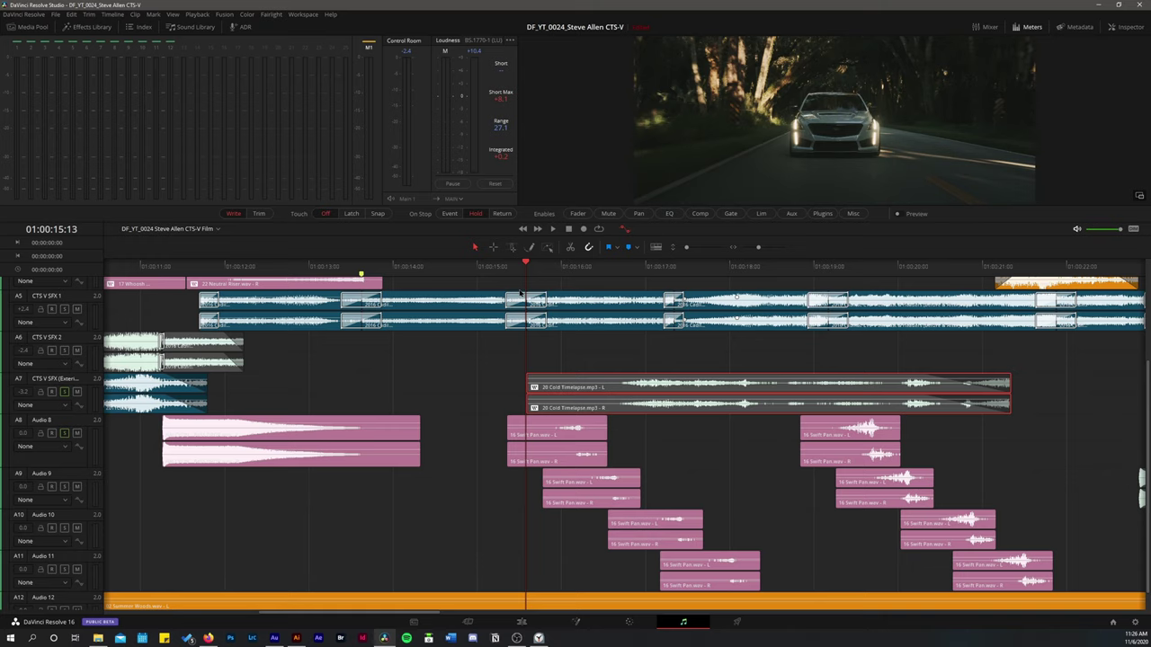
pyautogui.press('space')
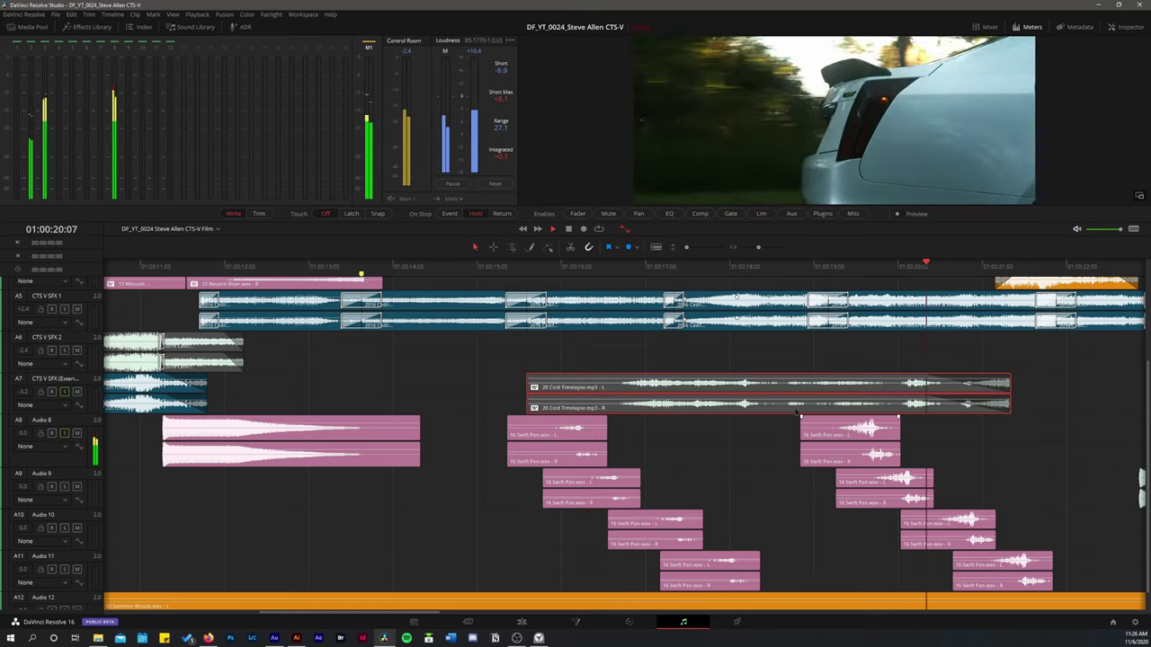
pyautogui.press('space')
pyautogui.click(530, 267)
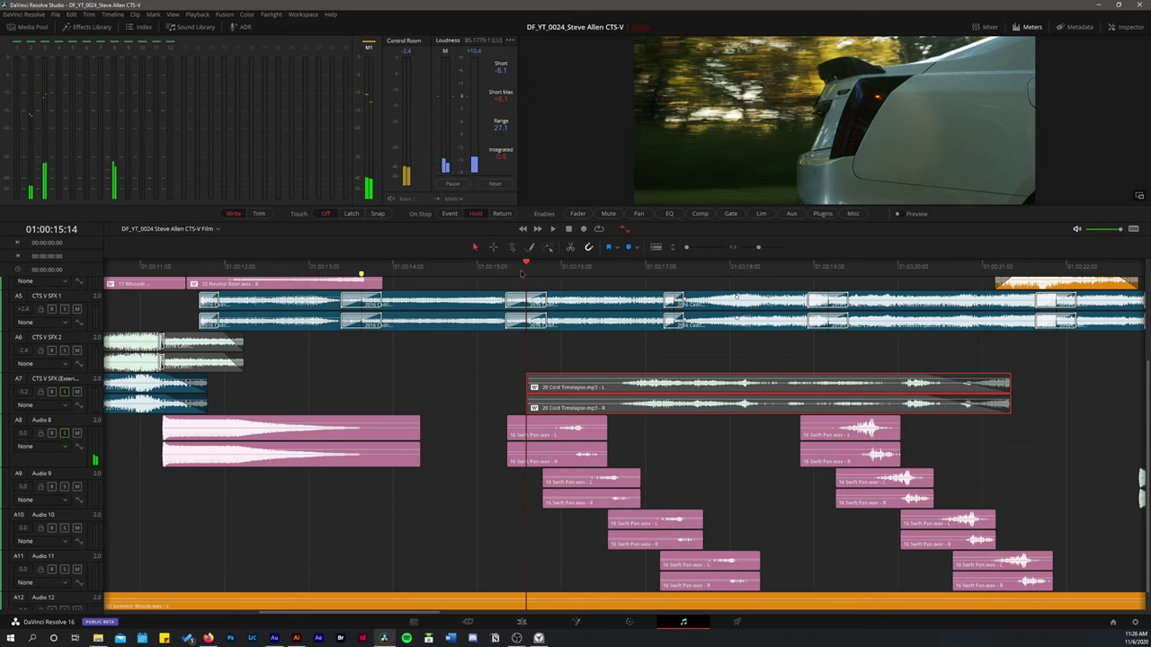
pyautogui.press('space')
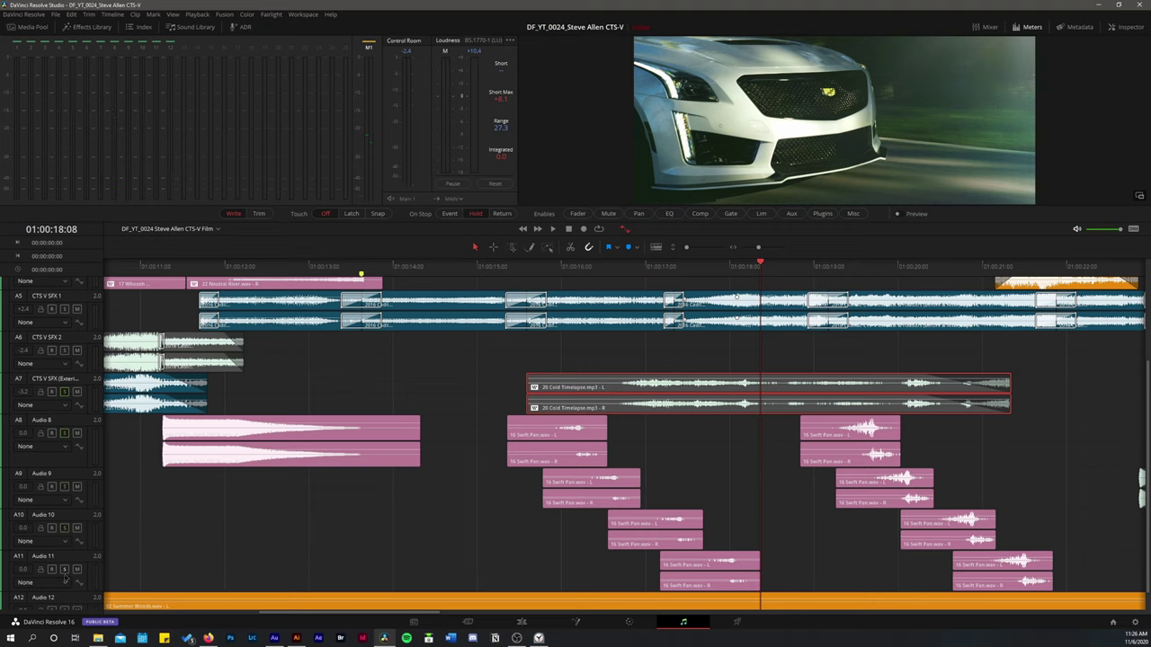
pyautogui.click(520, 269)
pyautogui.press('space')
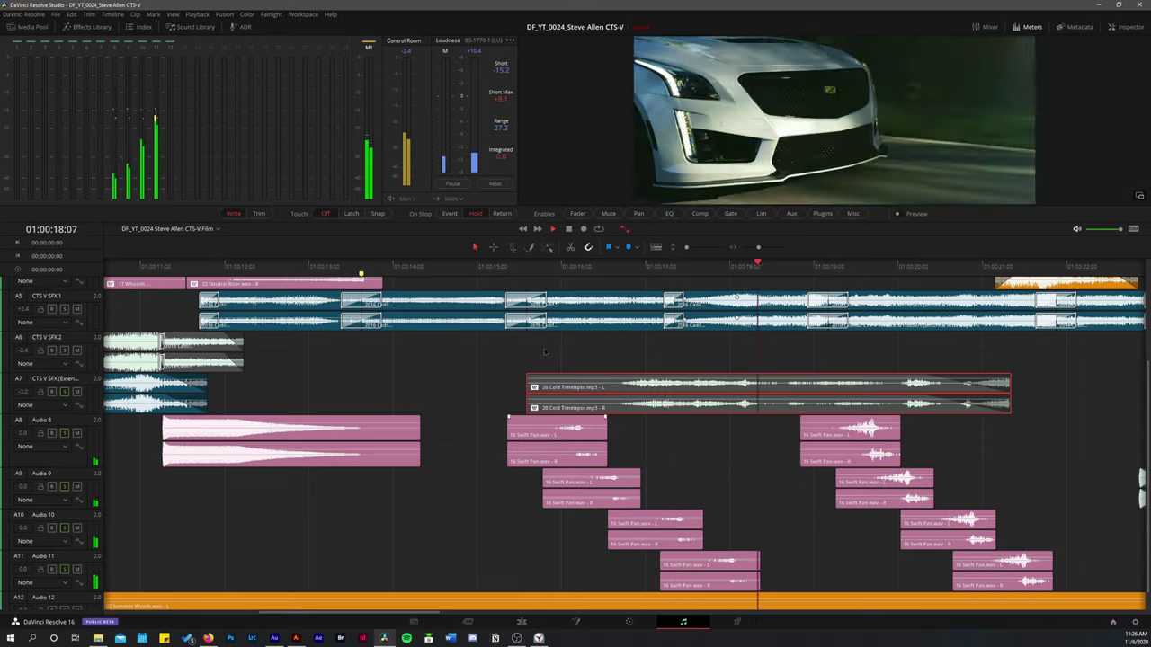
pyautogui.press('space')
pyautogui.click(566, 435)
pyautogui.press('space')
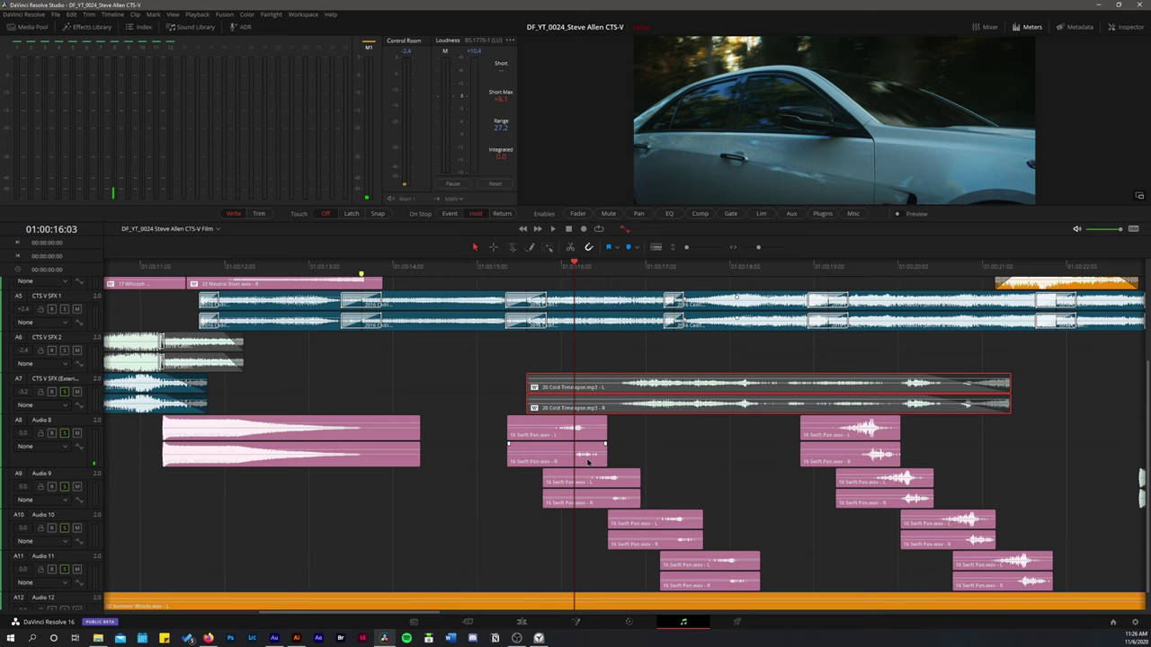
pyautogui.click(543, 280)
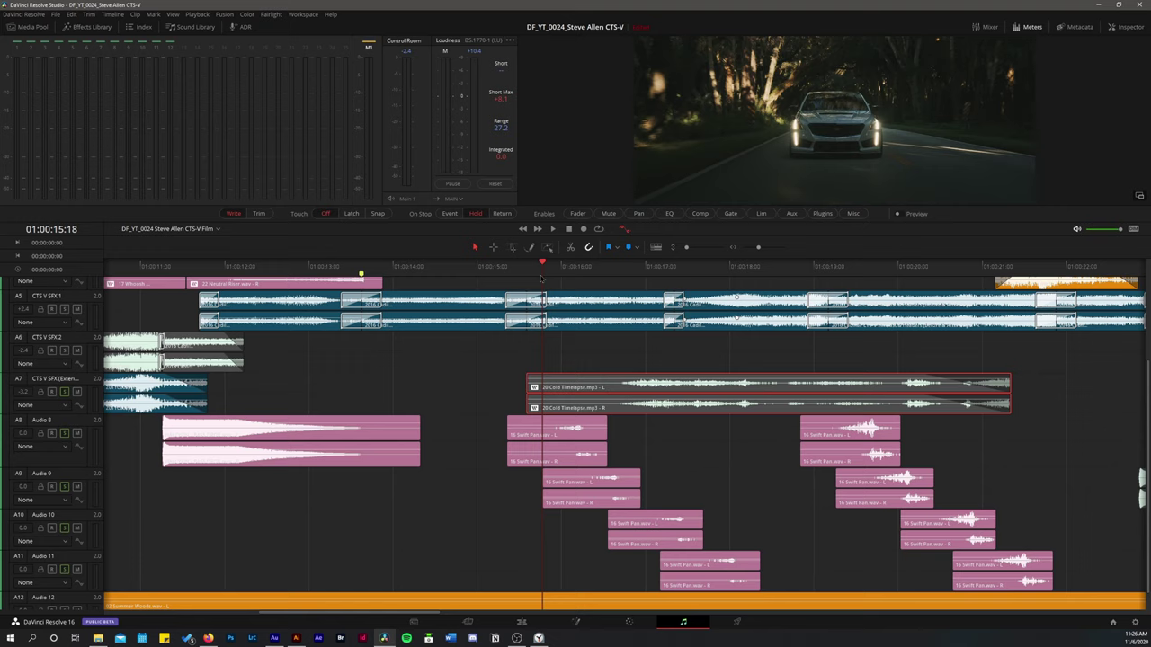
pyautogui.press('space')
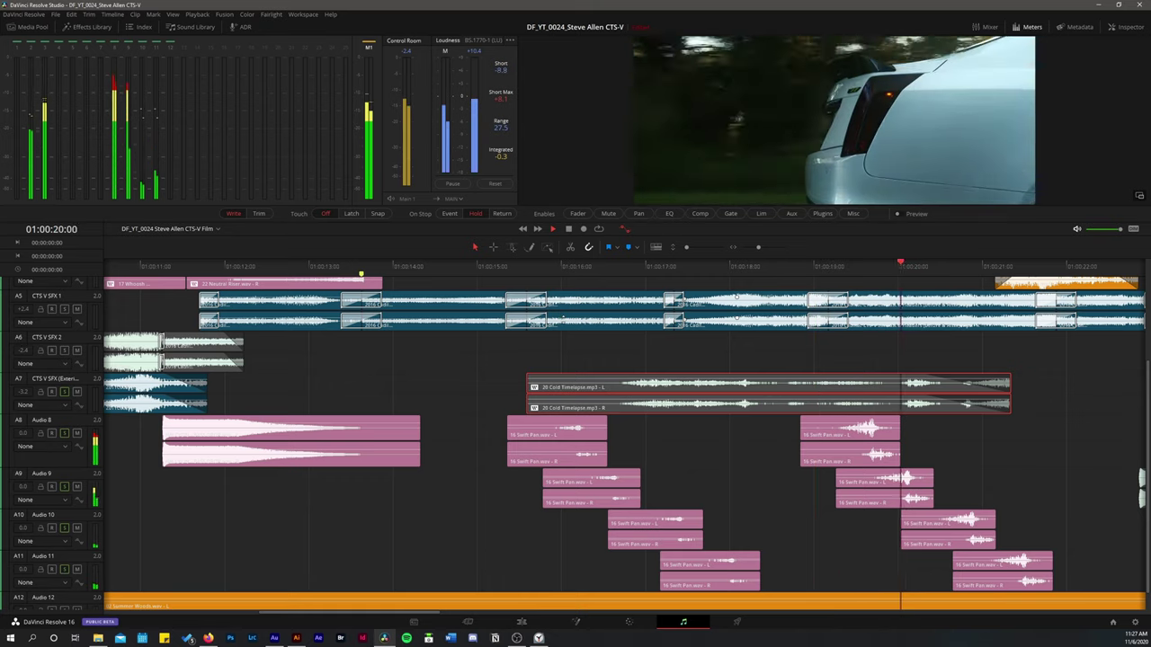
pyautogui.press('space')
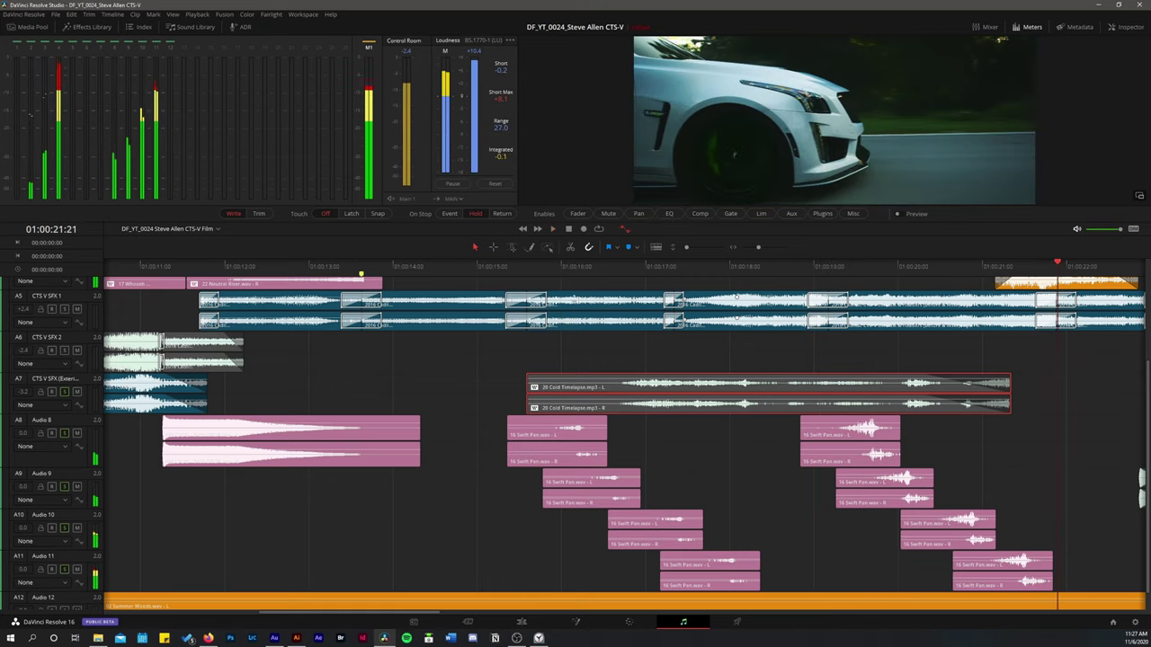
# Re-enable the greyed-out 20 Cold Timelapse clip on A7 and play from 01:00:15:14 to check it
pyautogui.click(526, 266)
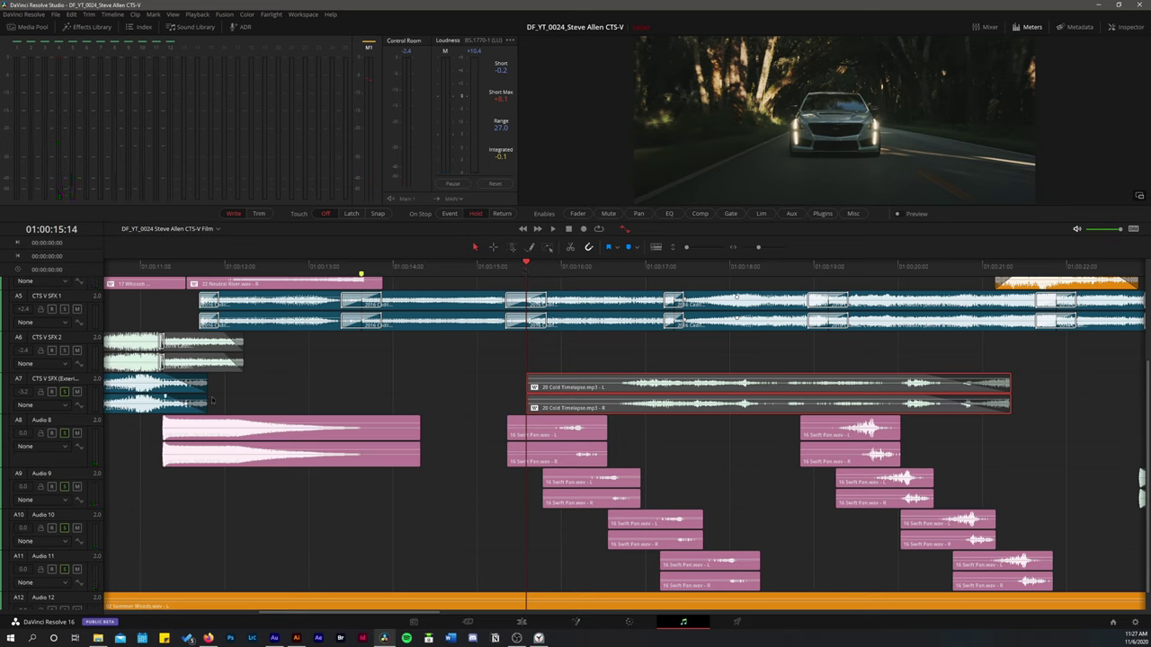
pyautogui.click(628, 410)
pyautogui.press('space')
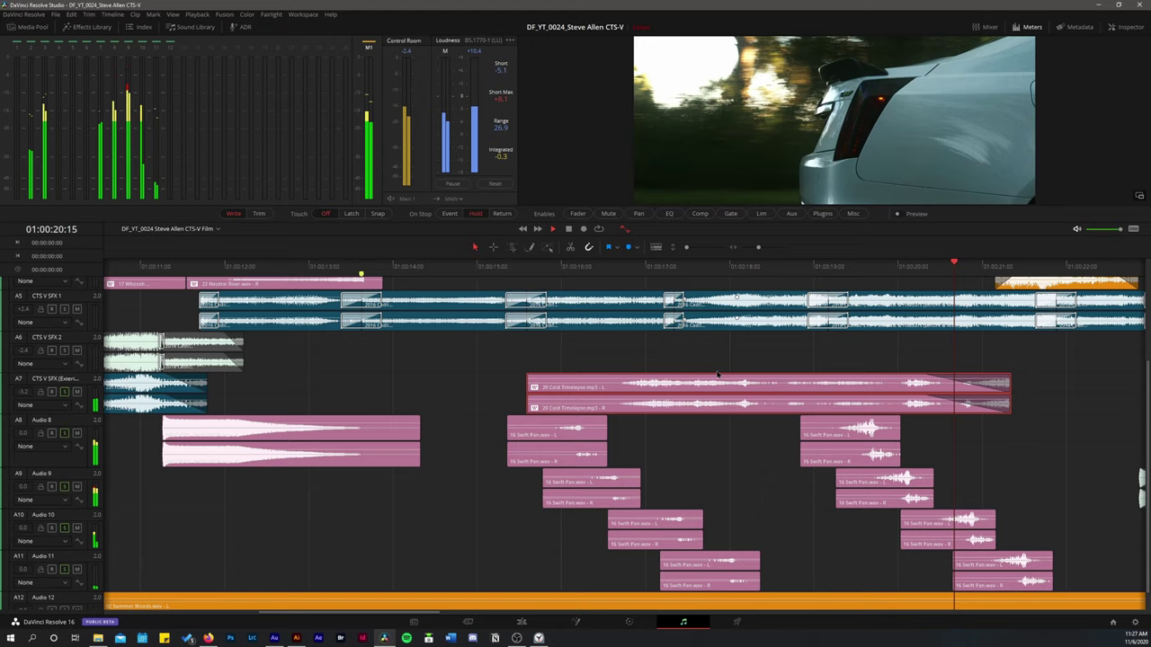
pyautogui.press('space')
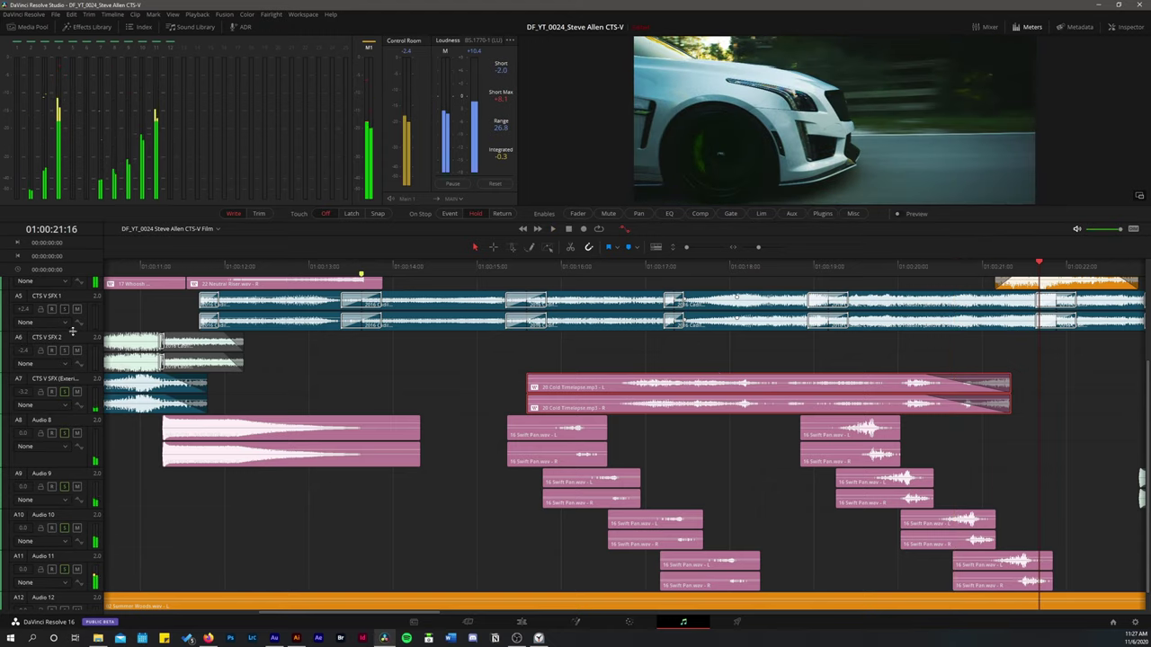
pyautogui.click(527, 268)
pyautogui.press('space')
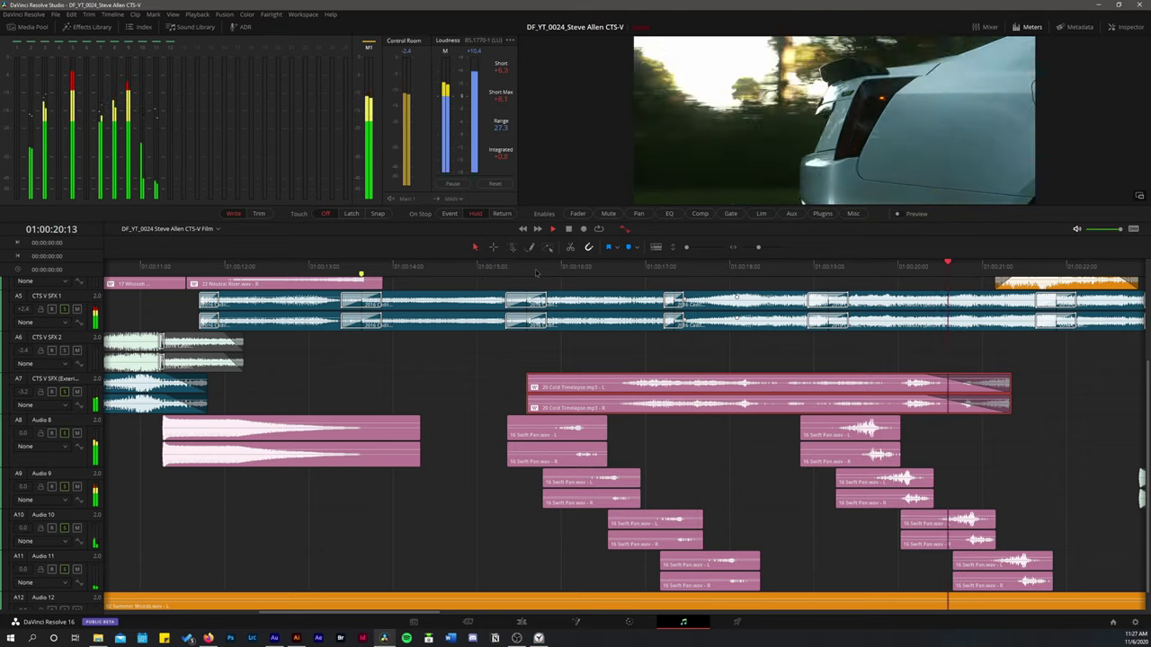
pyautogui.press('space')
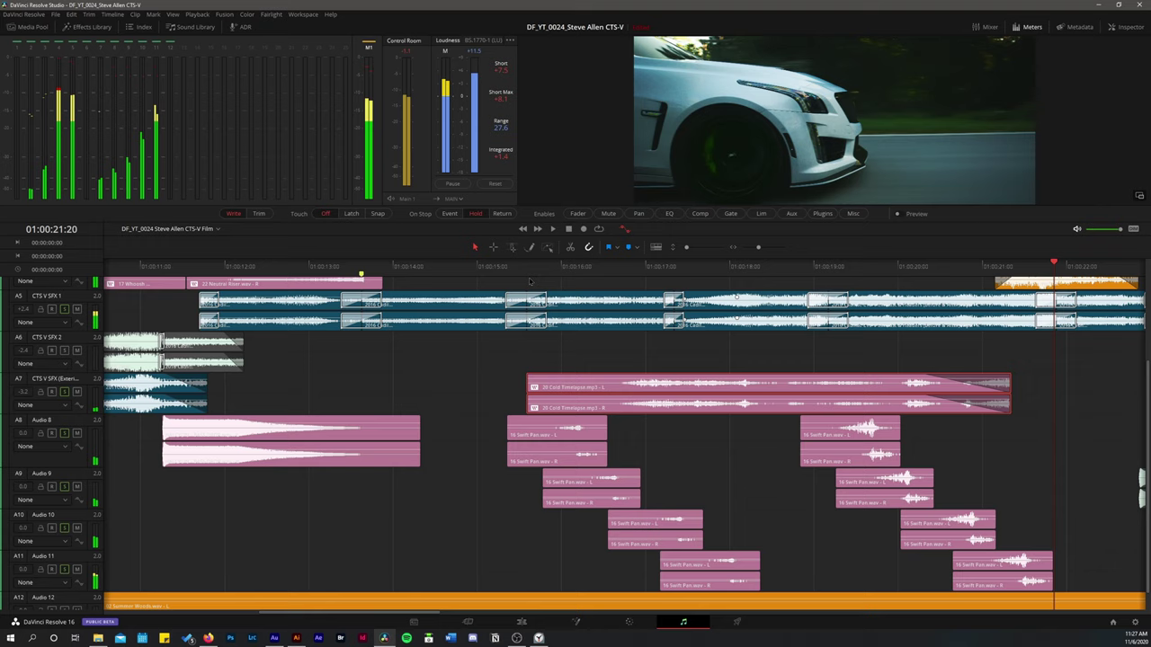
pyautogui.hscroll(5, 807, 352)
pyautogui.scroll(-1, 774, 387)
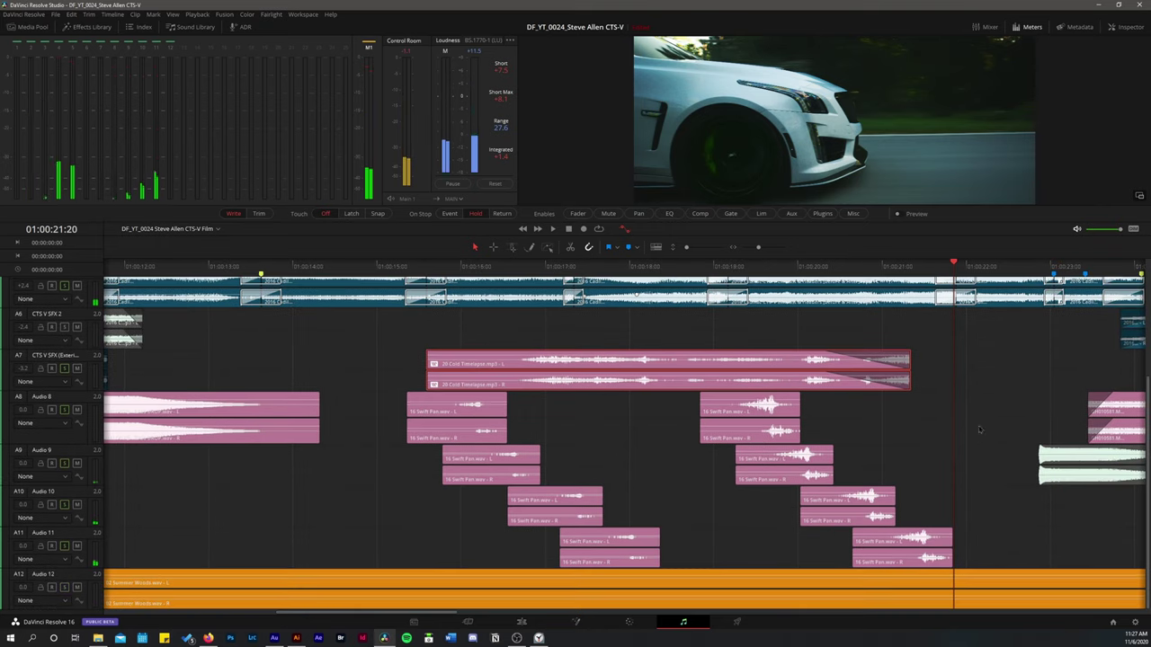
pyautogui.scroll(3, 759, 415)
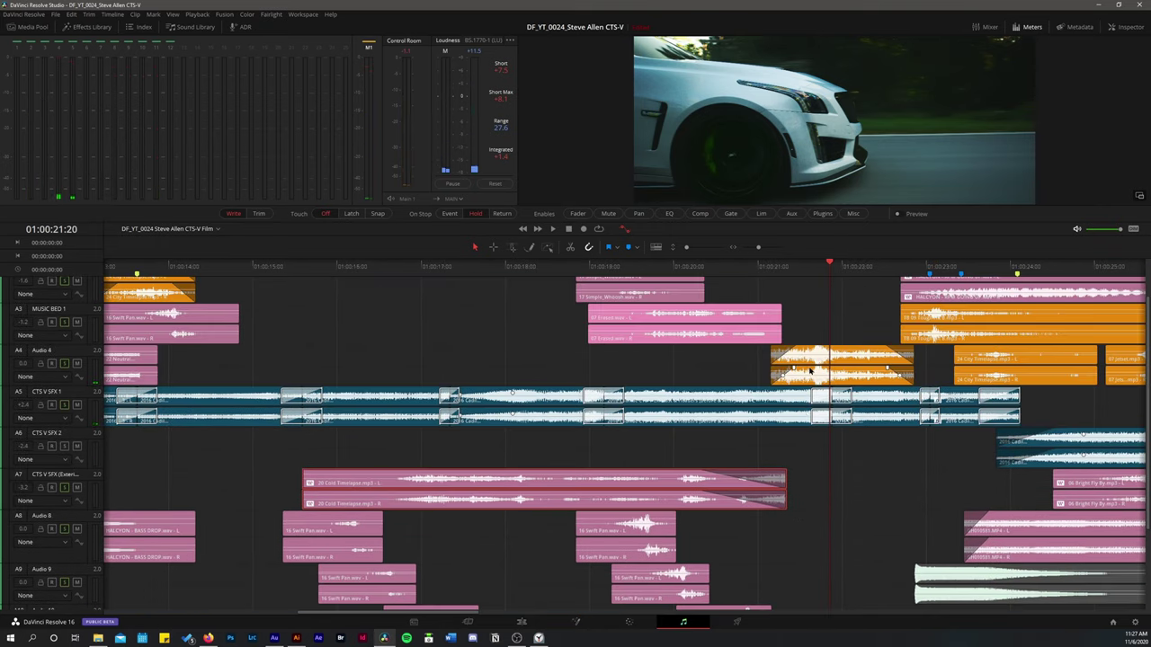
pyautogui.scroll(2, 809, 369)
pyautogui.hscroll(-4, 439, 370)
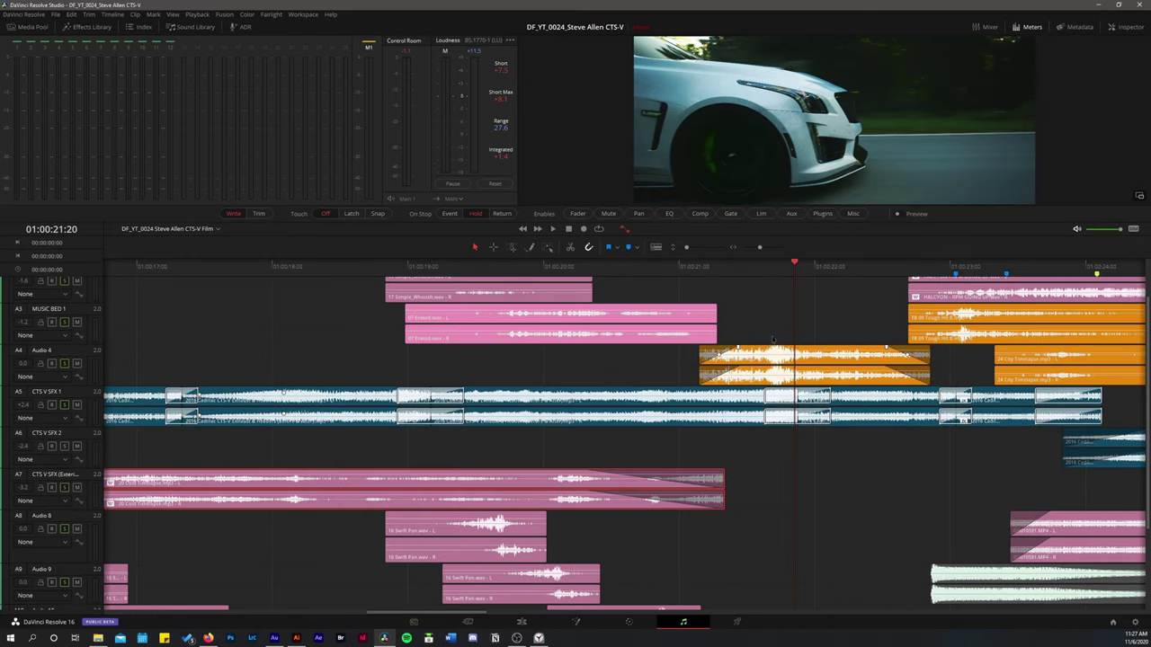
pyautogui.scroll(2, 627, 372)
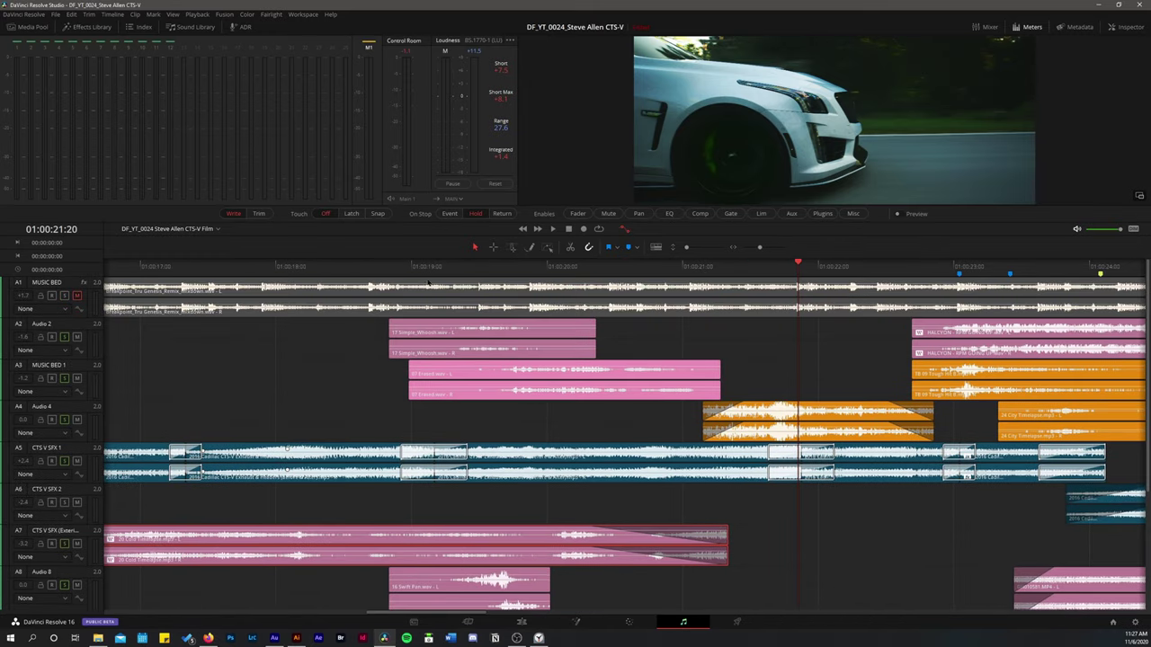
pyautogui.click(428, 266)
pyautogui.press('space')
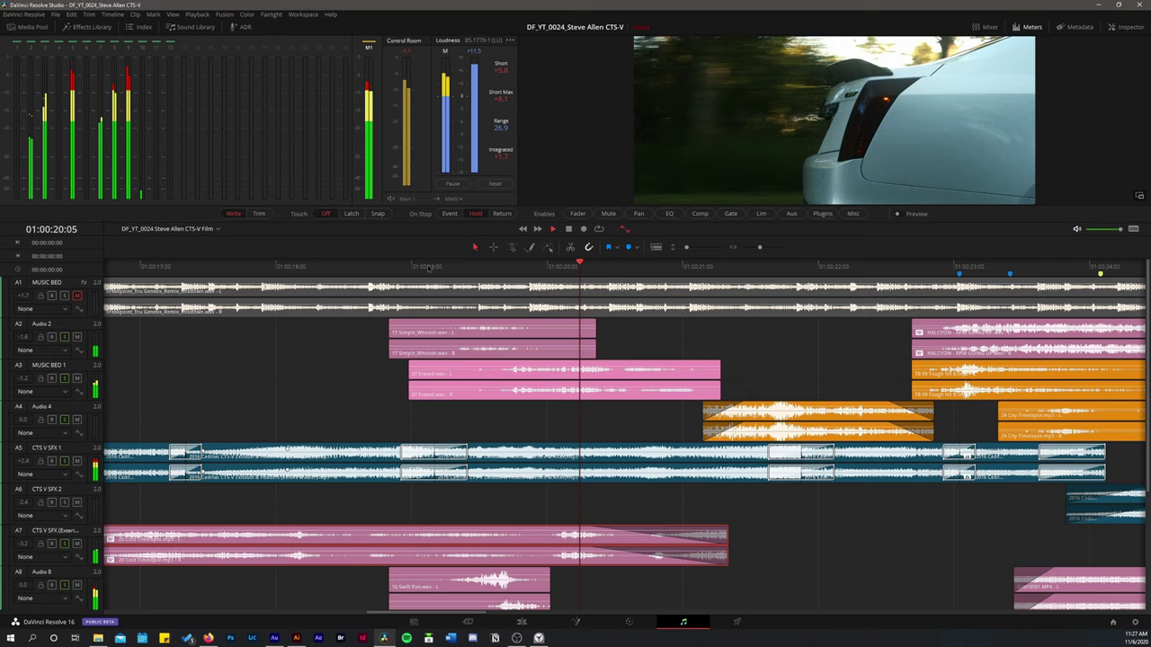
pyautogui.press('space')
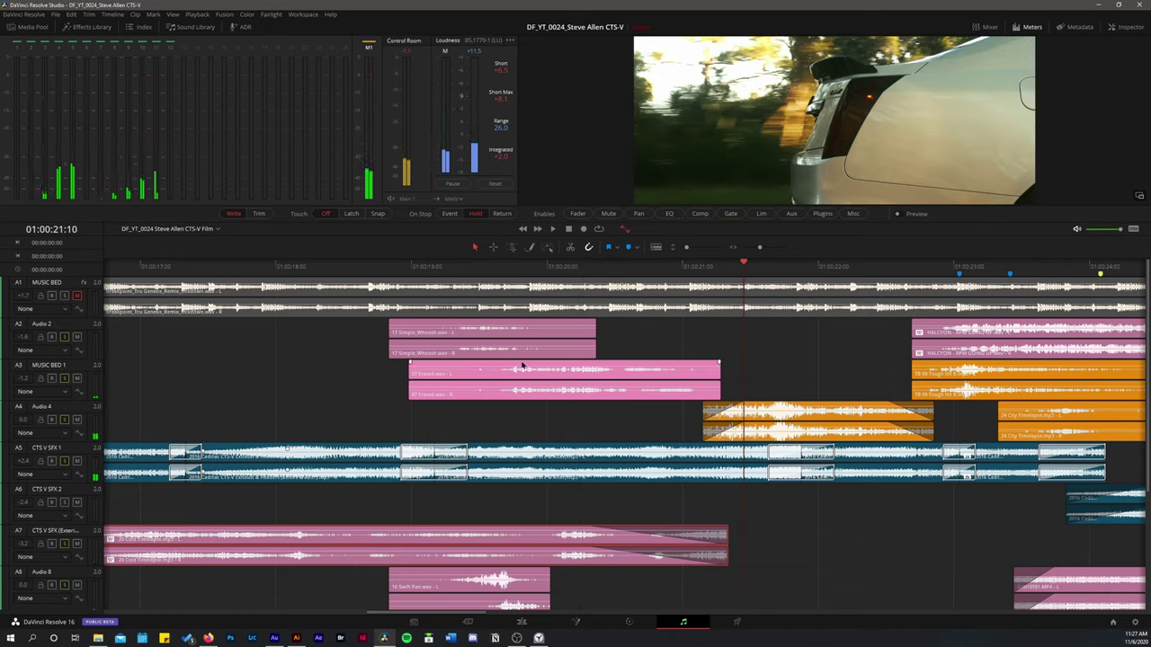
pyautogui.press('space')
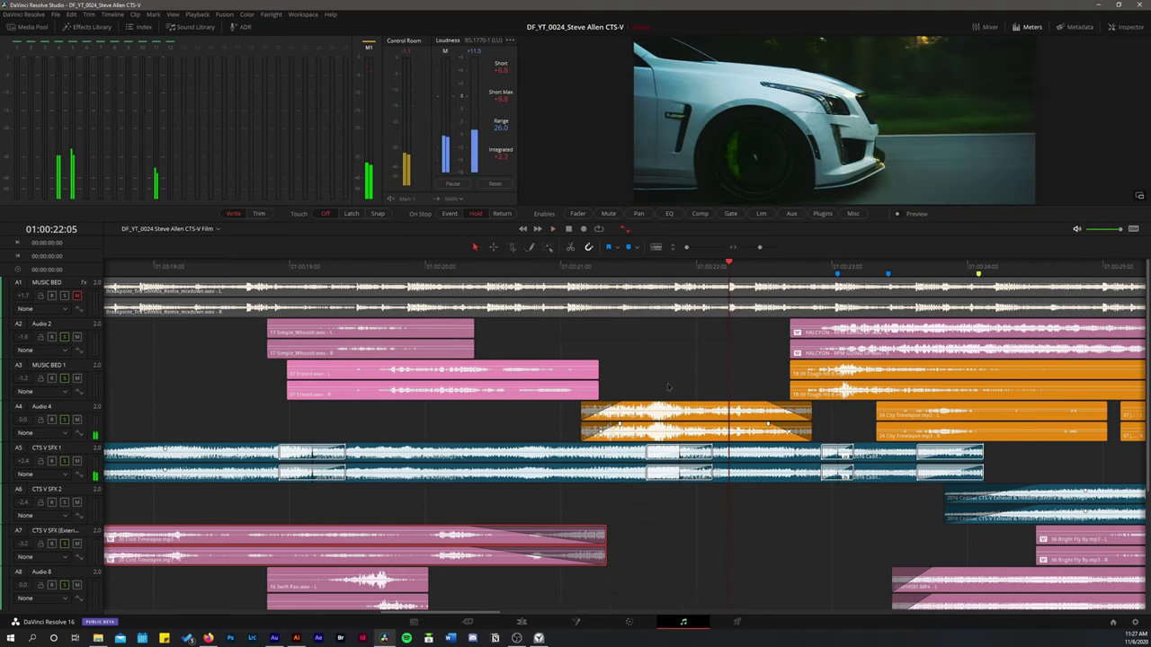
pyautogui.press('space')
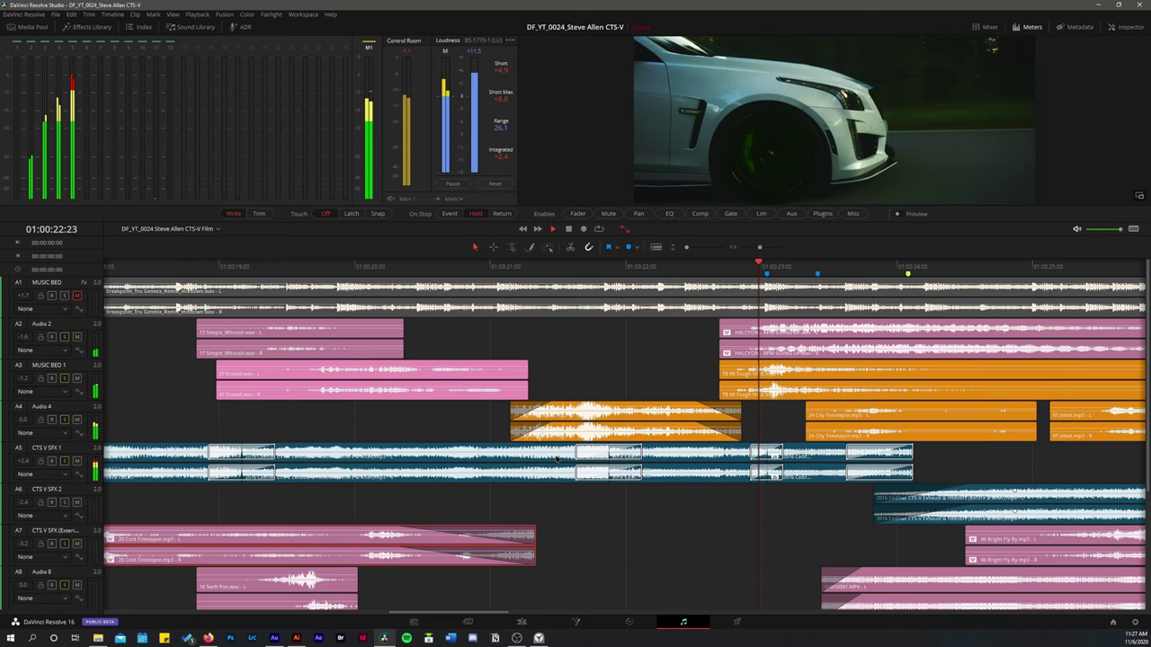
pyautogui.press('space')
pyautogui.click(719, 266)
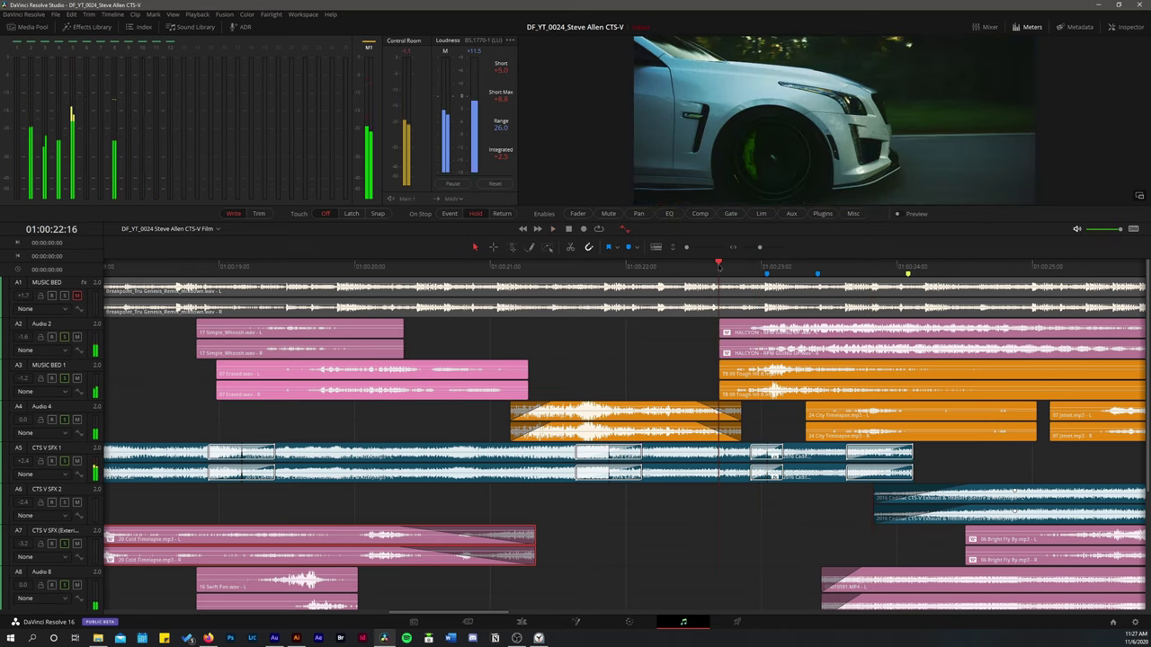
pyautogui.press('space')
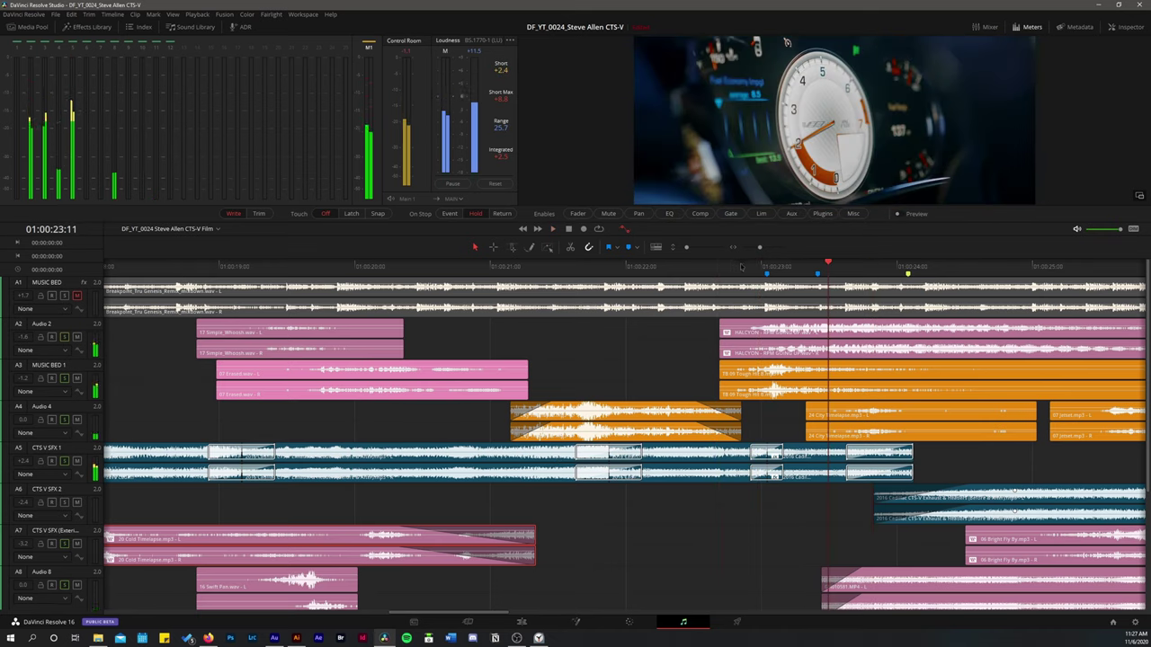
pyautogui.click(719, 267)
pyautogui.click(767, 395)
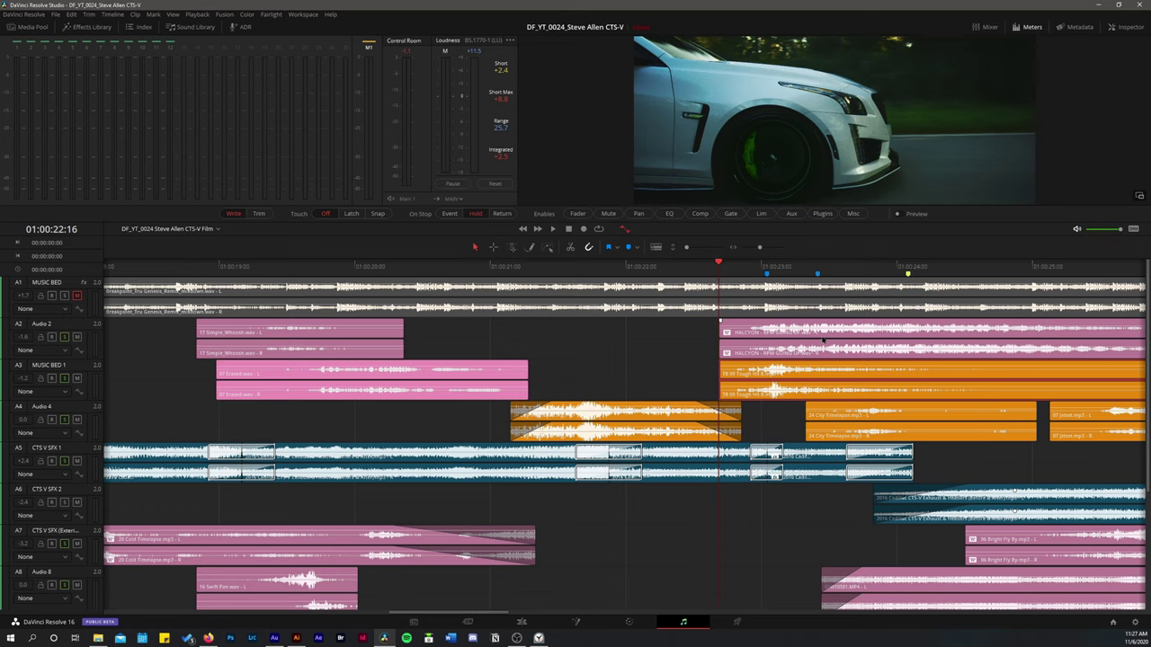
pyautogui.press('space')
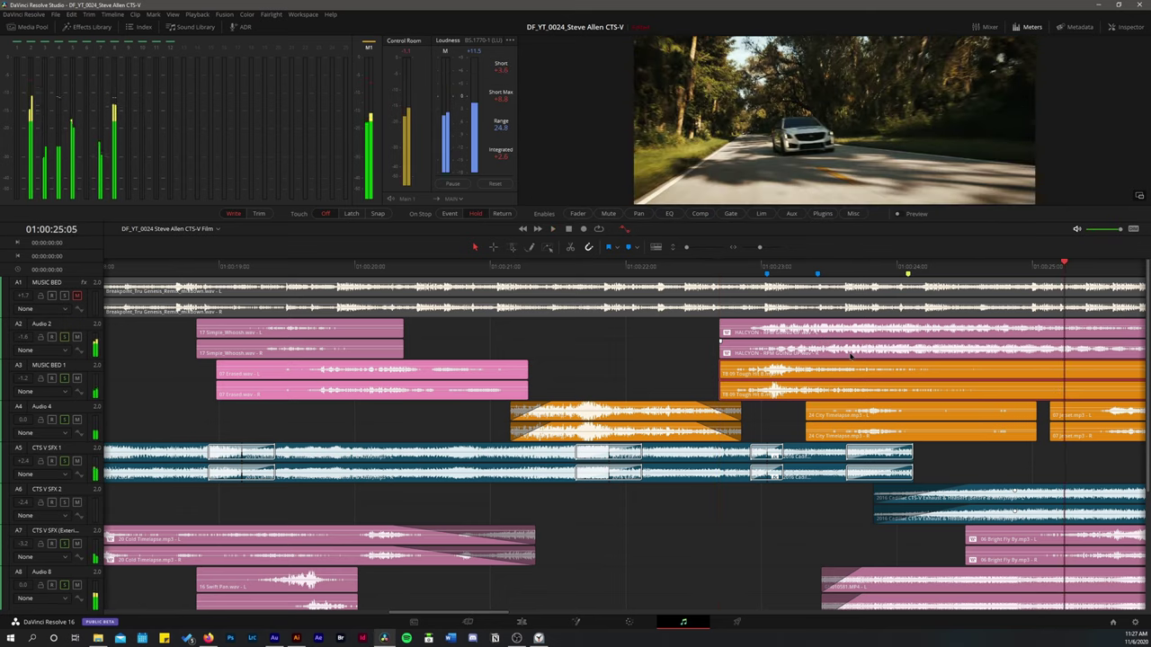
pyautogui.press('space')
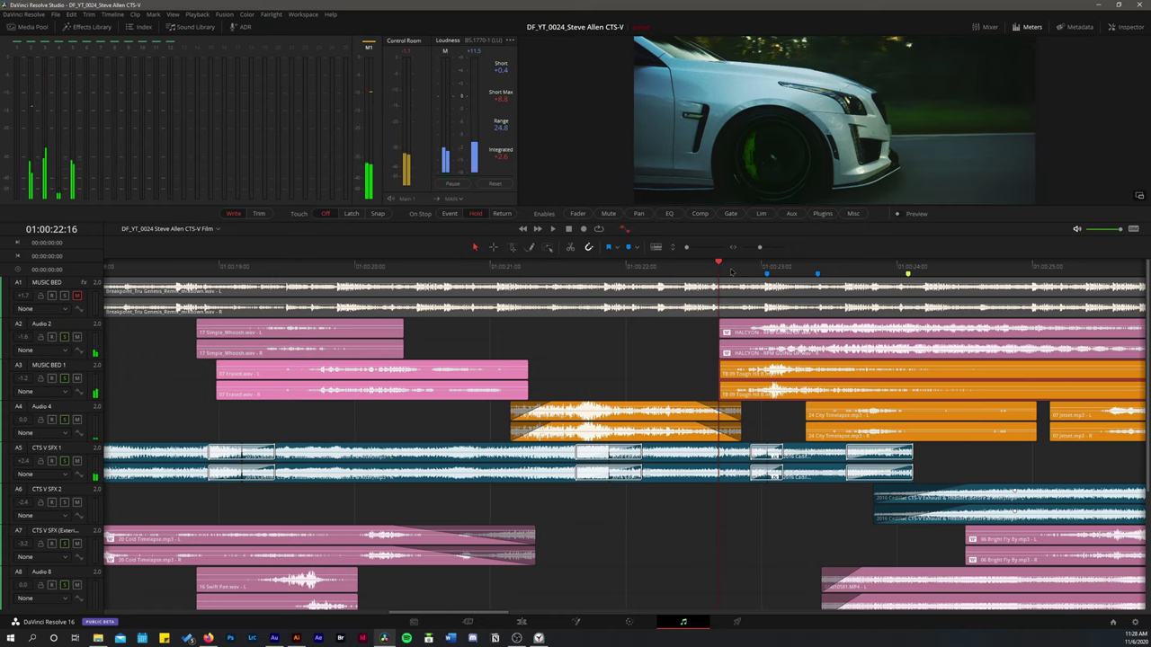
pyautogui.press('space')
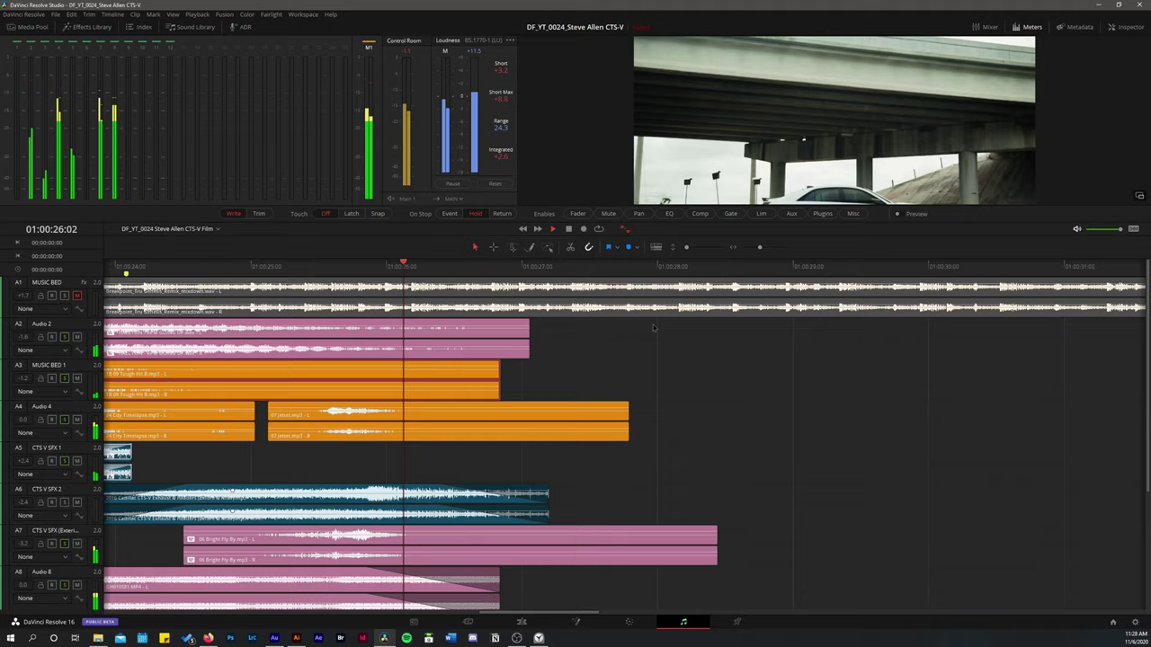
pyautogui.press('space')
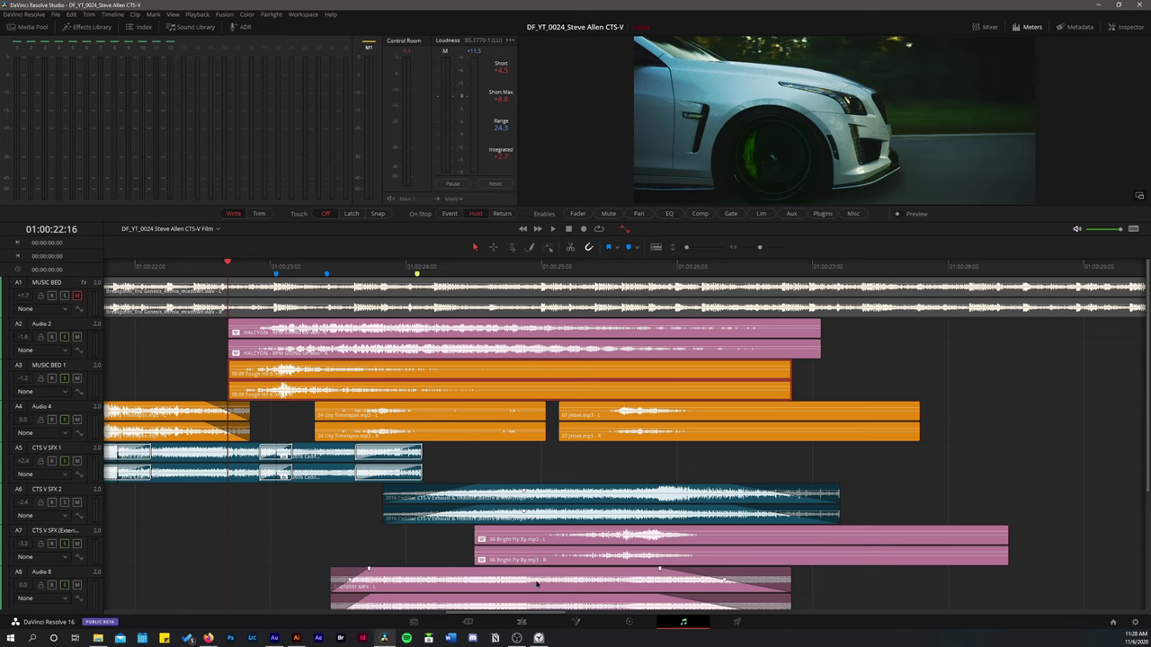
pyautogui.press('space')
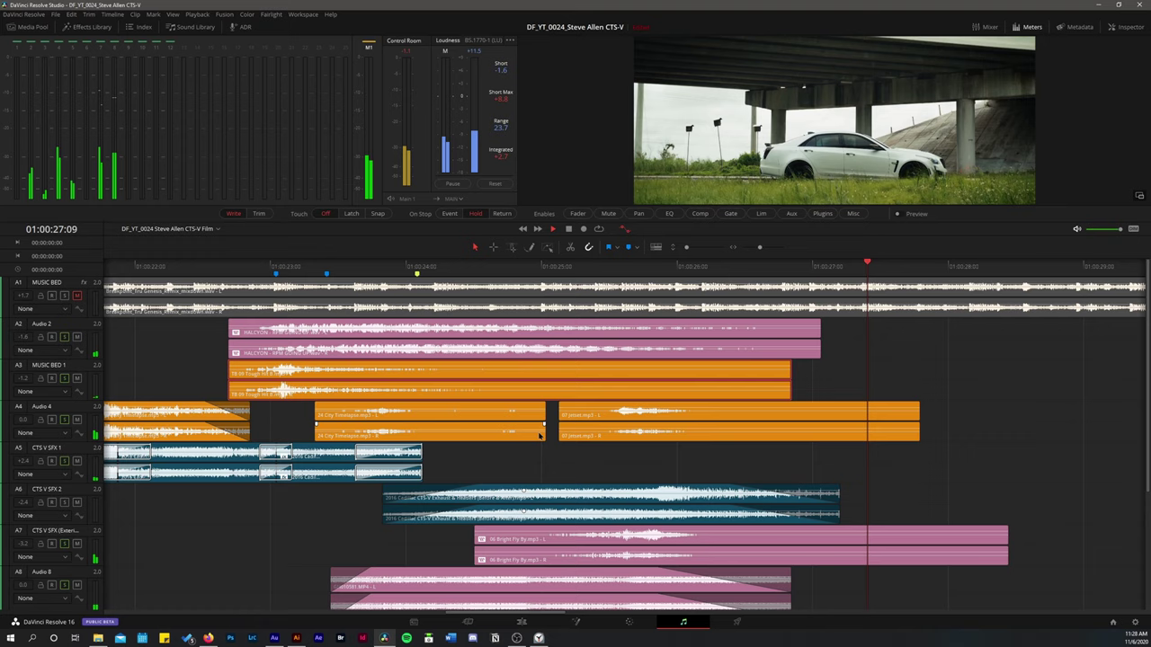
pyautogui.press('space')
pyautogui.scroll(-3, 730, 378)
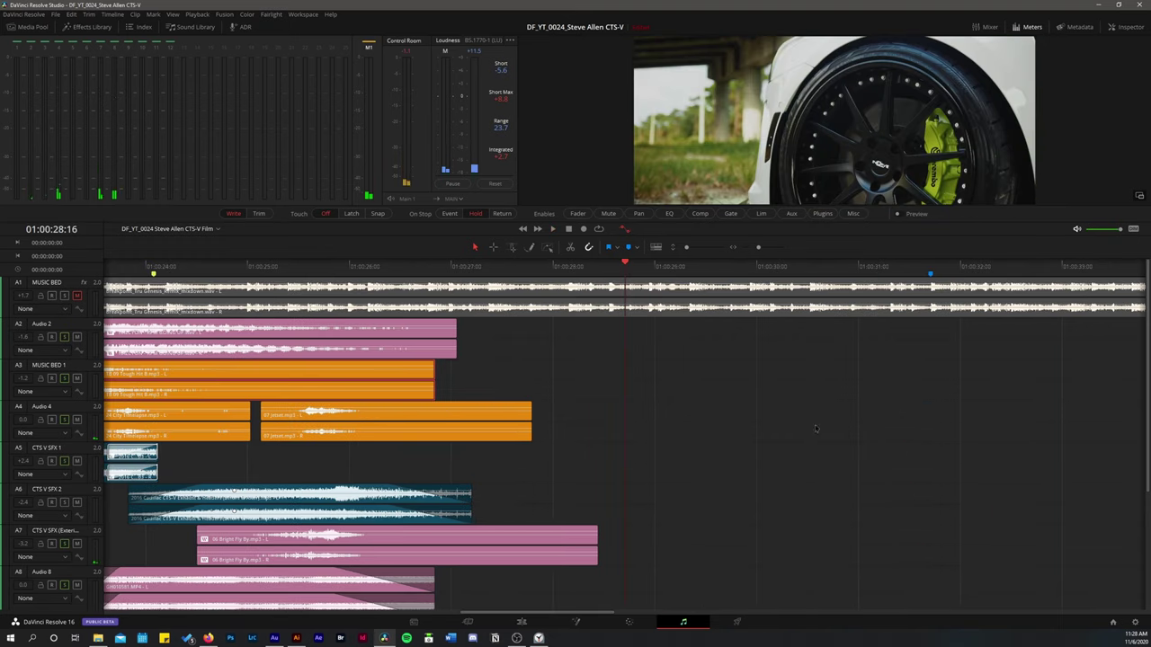
pyautogui.scroll(-1, 737, 365)
pyautogui.scroll(-4, 738, 362)
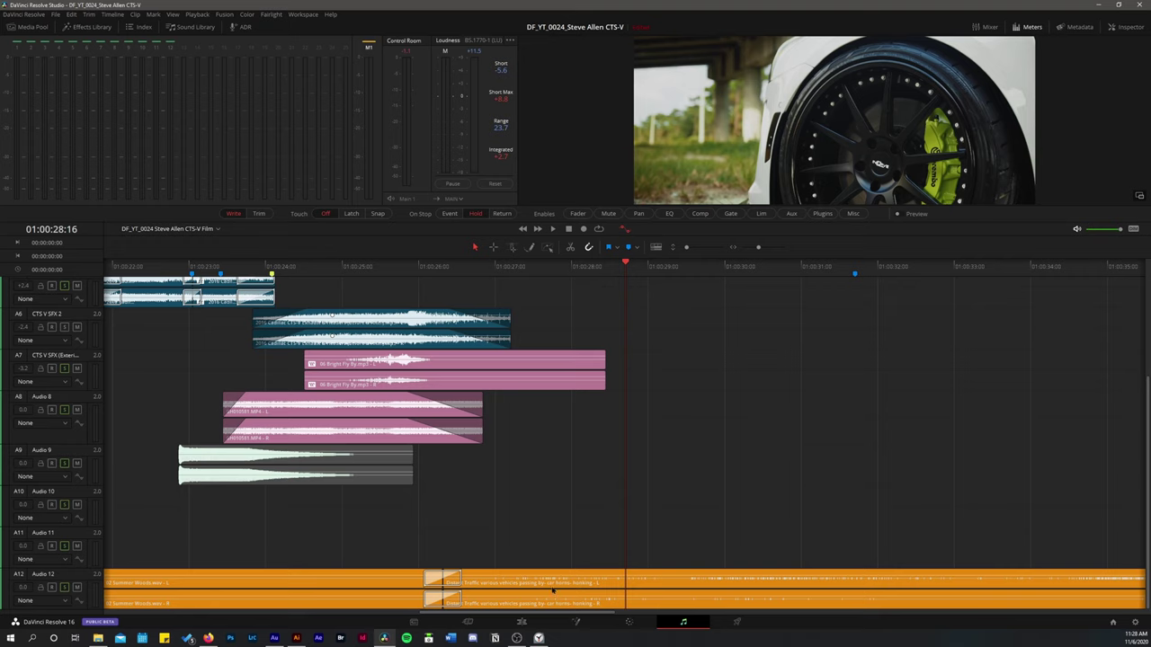
pyautogui.click(517, 592)
pyautogui.click(451, 286)
pyautogui.press('space')
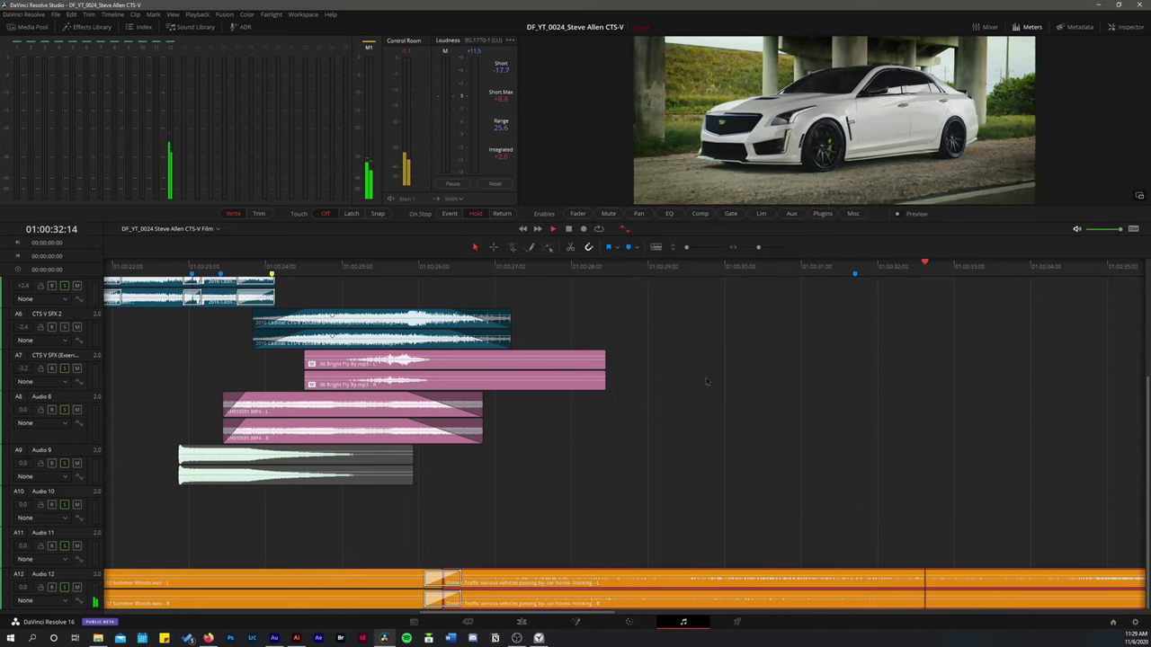
pyautogui.scroll(-3, 853, 404)
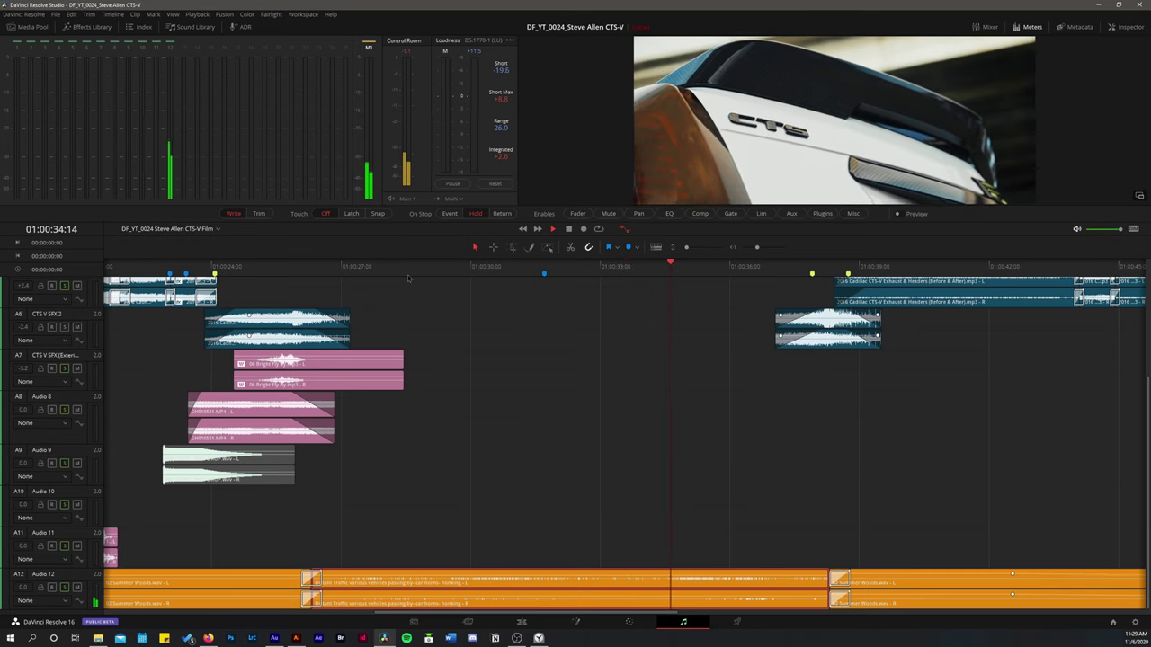
pyautogui.click(412, 274)
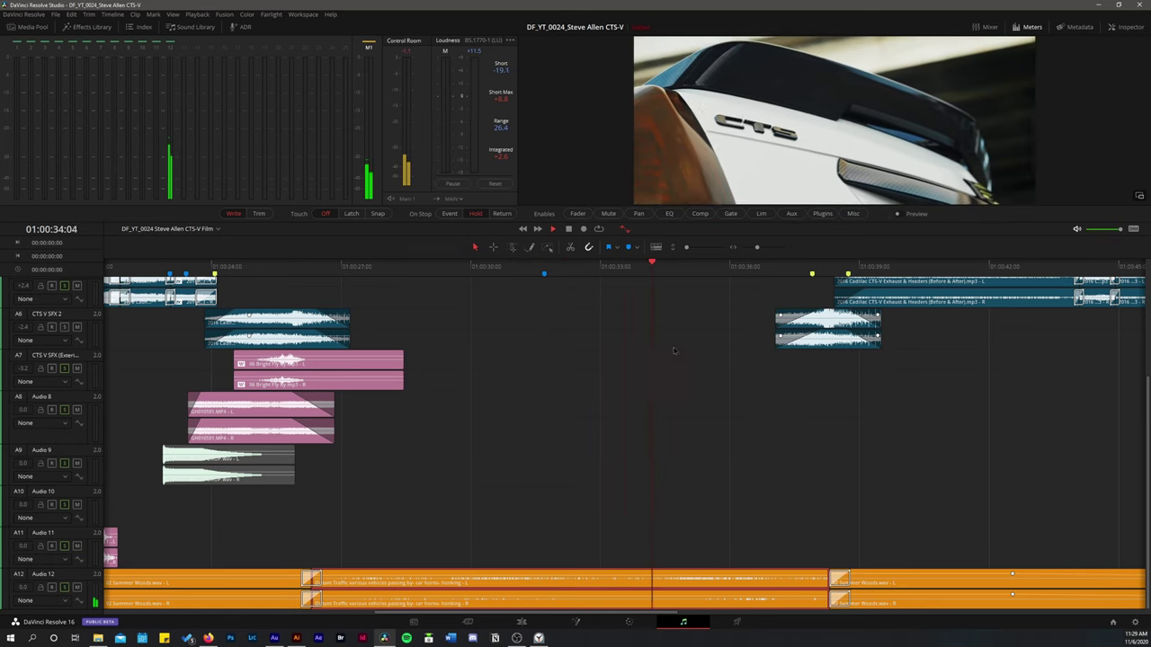
pyautogui.click(407, 274)
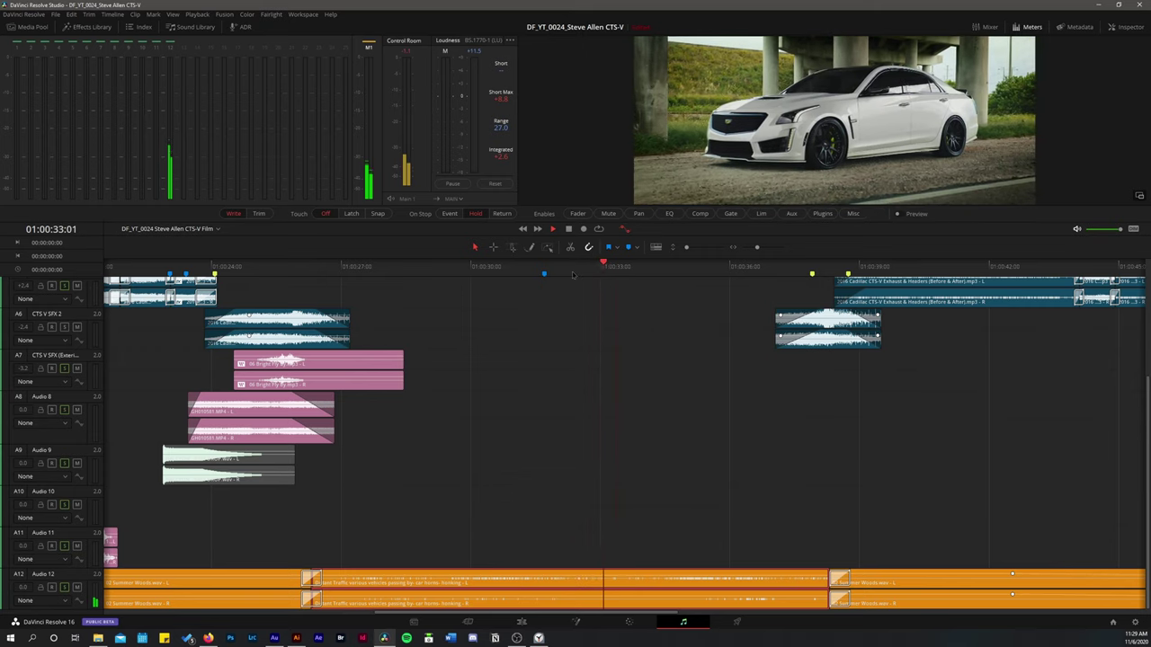
pyautogui.hscroll(3, 637, 420)
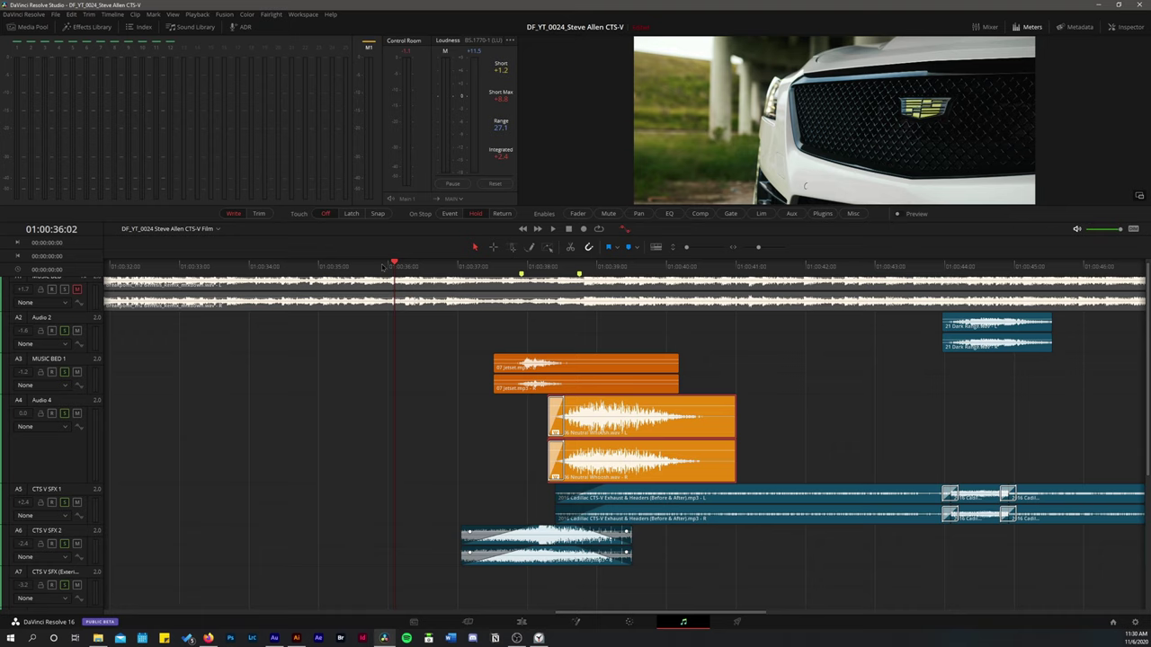
# Play the A6 effect section from 01:00:36:02 and 01:00:37:01 several times to review it
pyautogui.press('space')
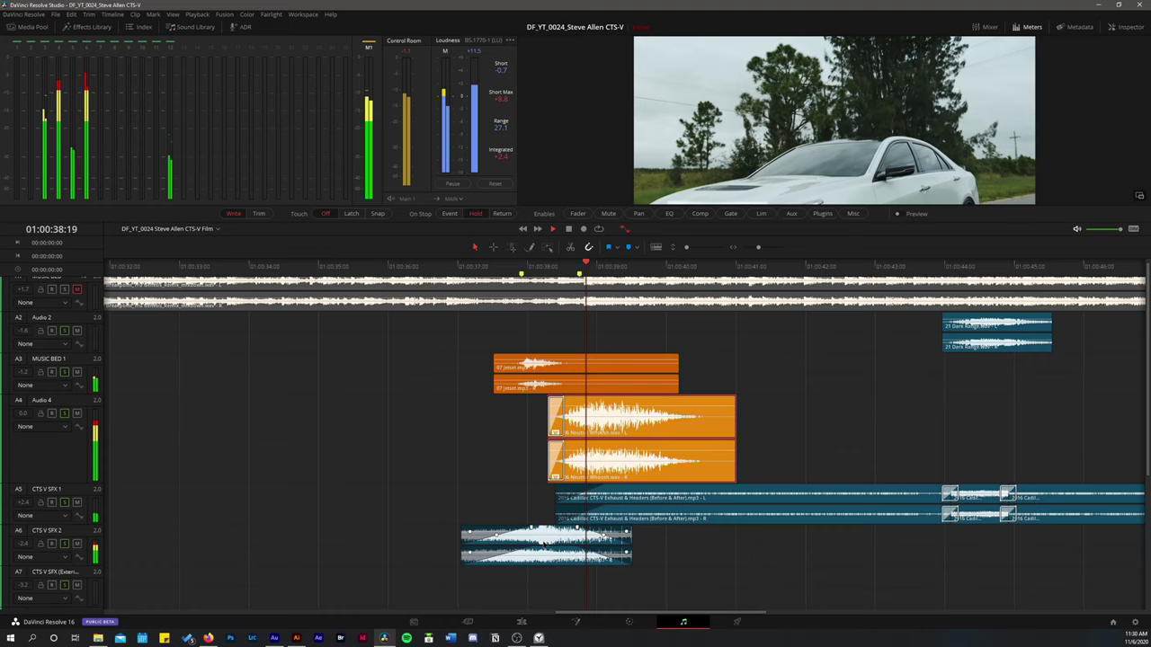
pyautogui.press('space')
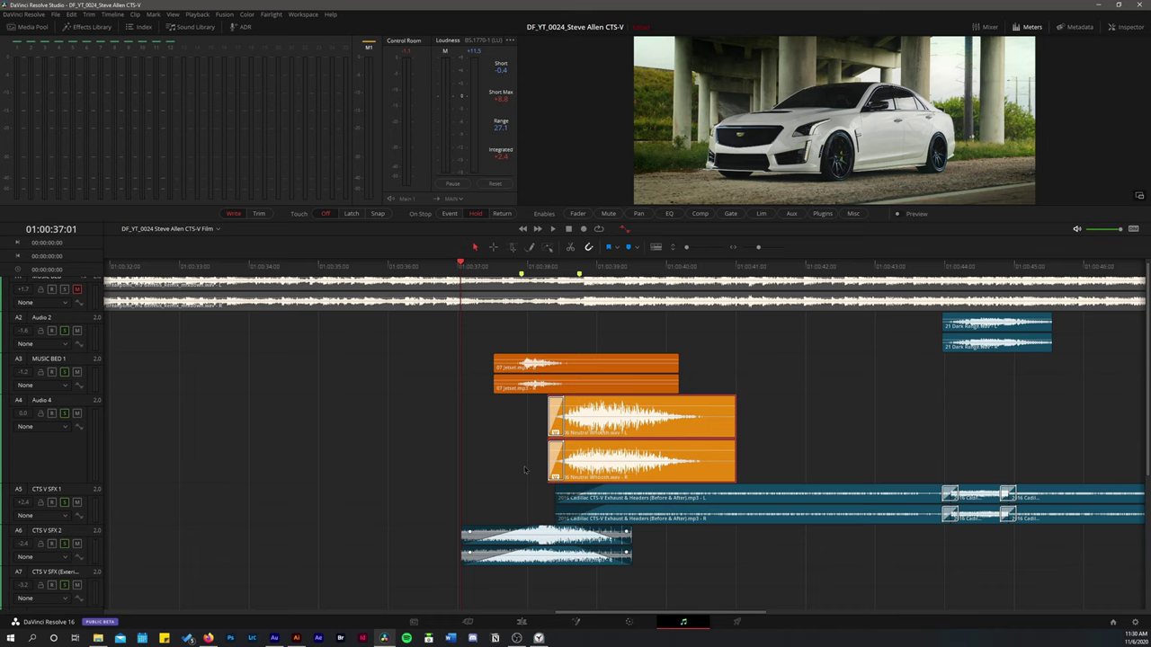
pyautogui.press('space')
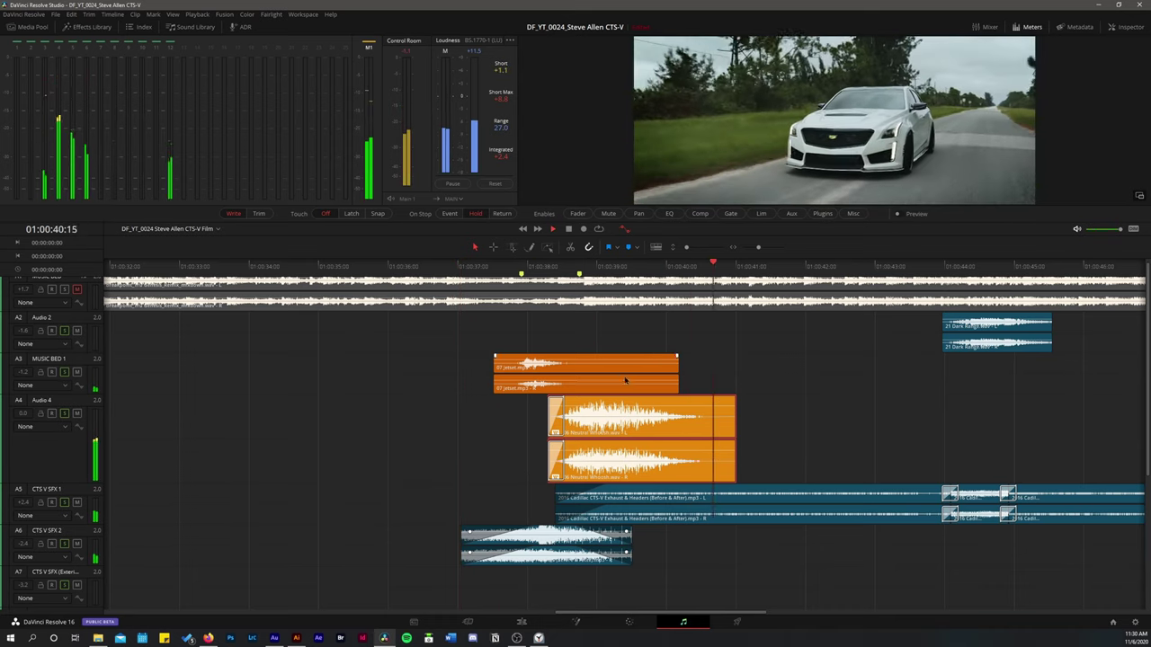
pyautogui.press('space')
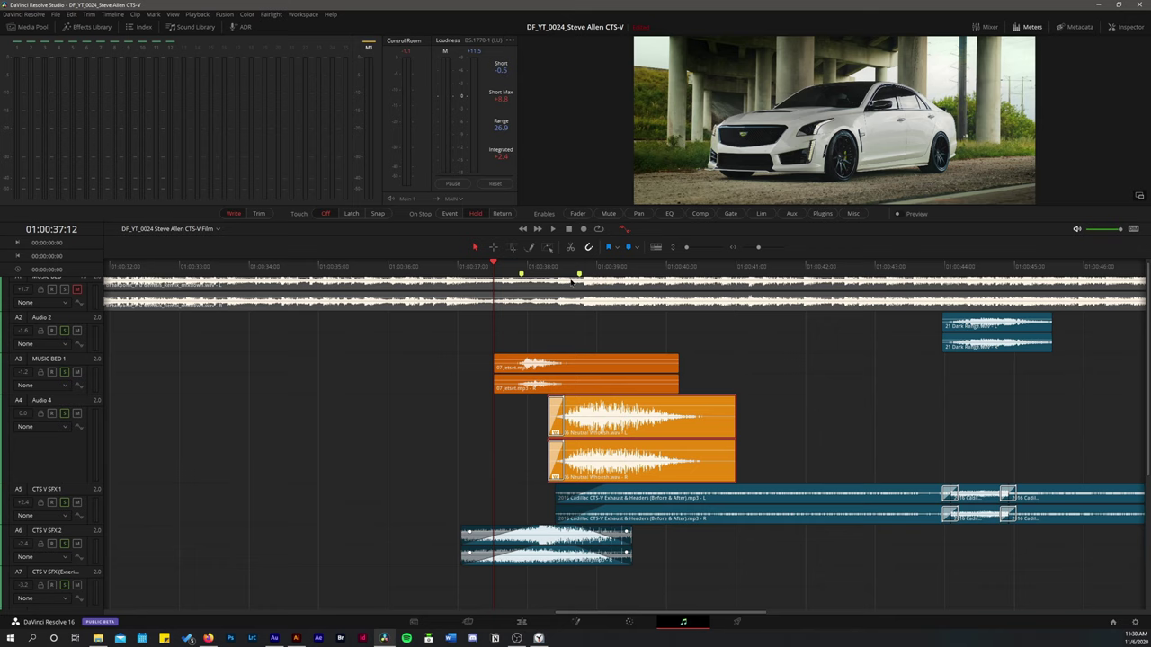
pyautogui.press('space')
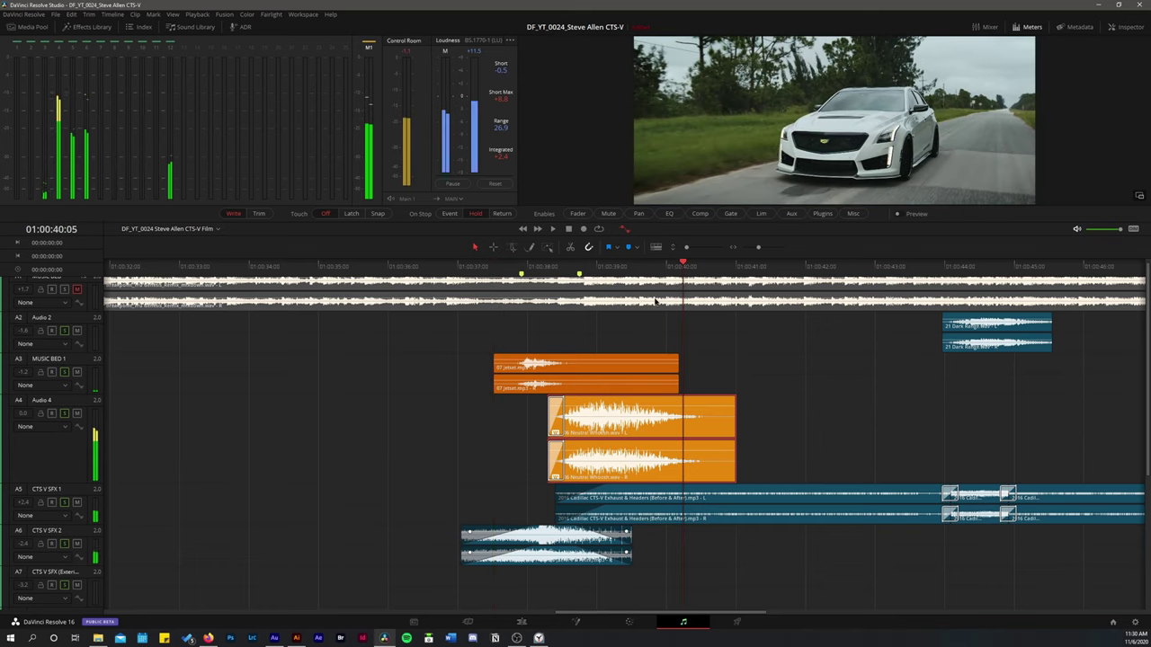
pyautogui.press('space')
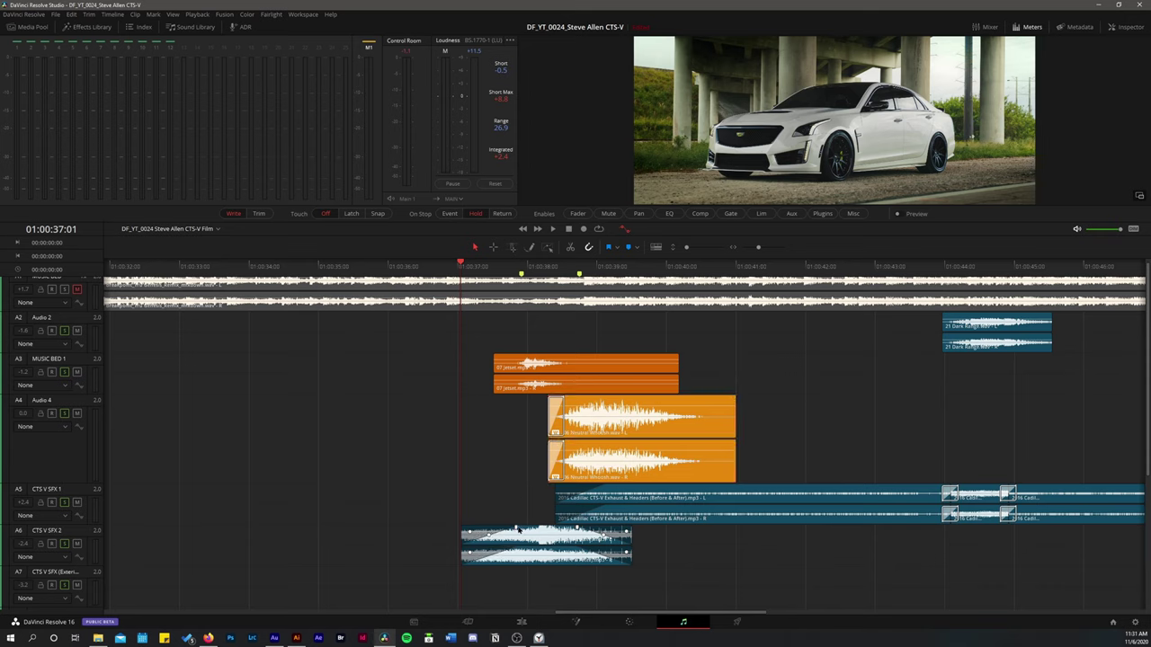
# Shorten the fade-in at the start of the A6 clip and play it back
pyautogui.moveTo(514, 527); pyautogui.dragTo(467, 527)
pyautogui.press('space')
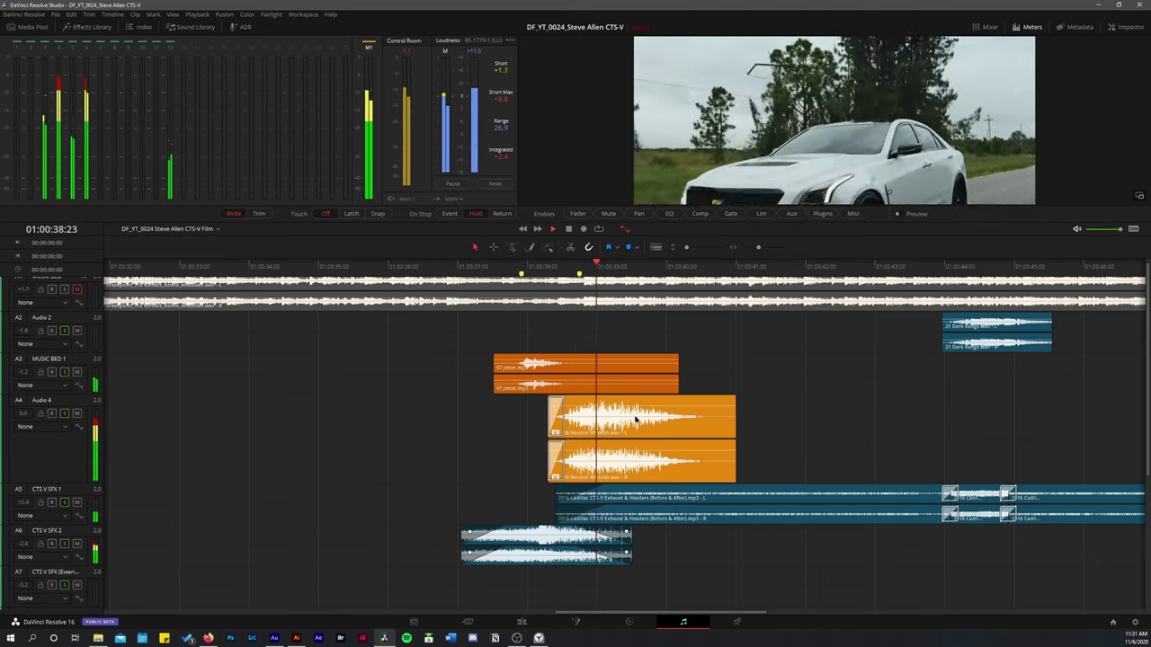
pyautogui.hscroll(2, 594, 386)
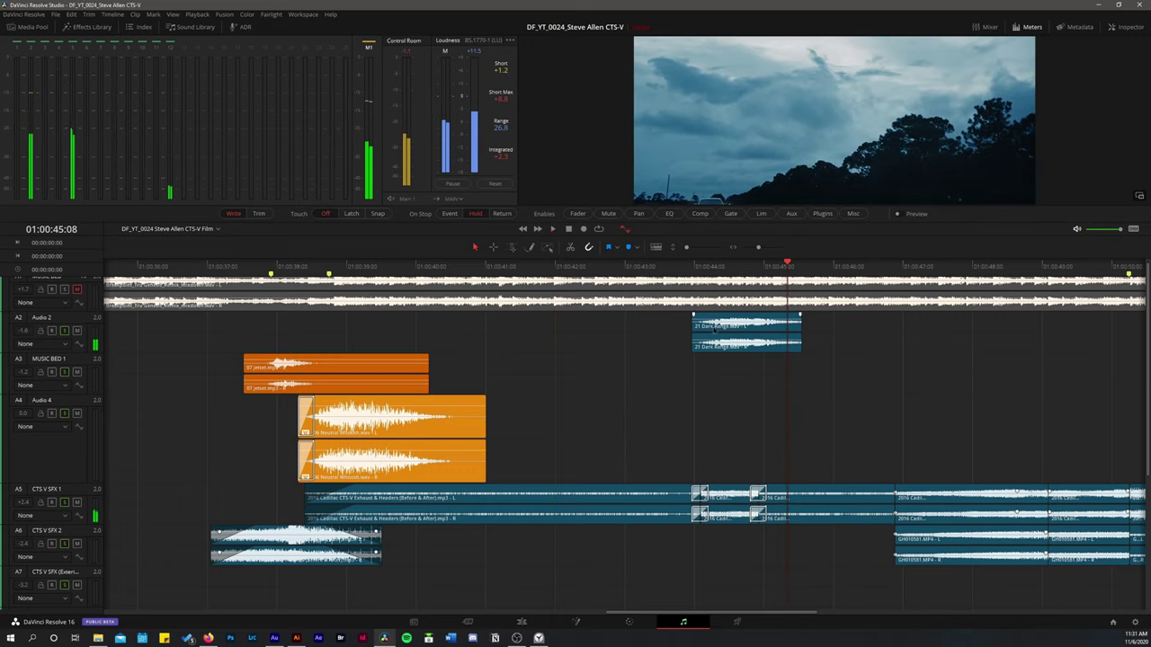
pyautogui.press('space')
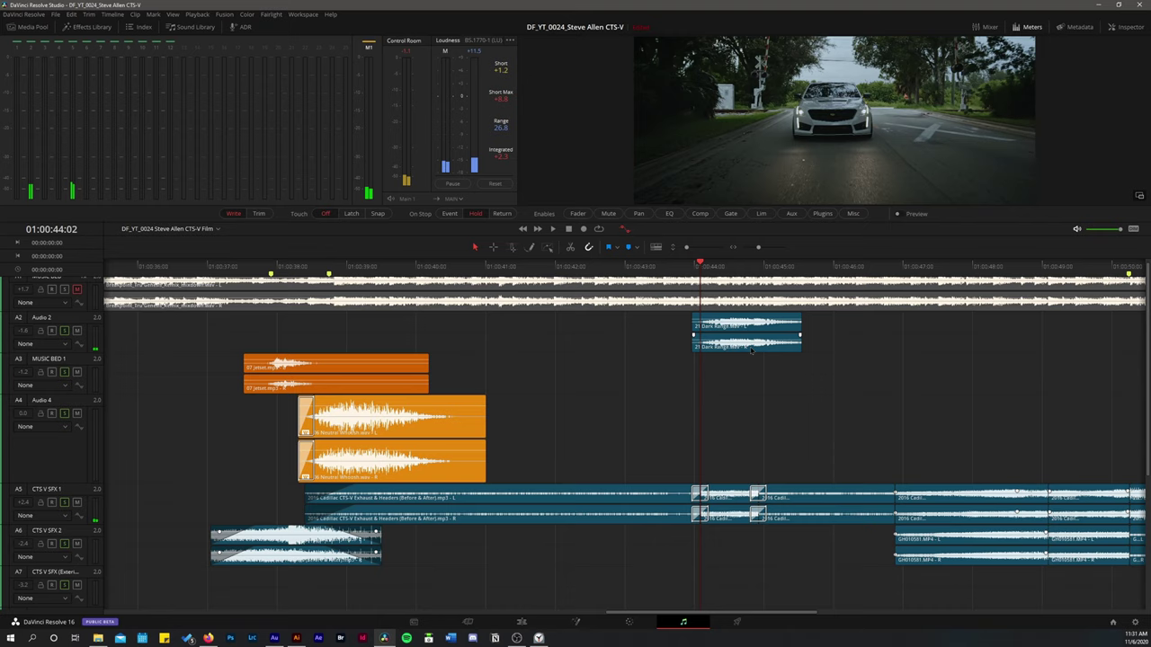
pyautogui.click(752, 349)
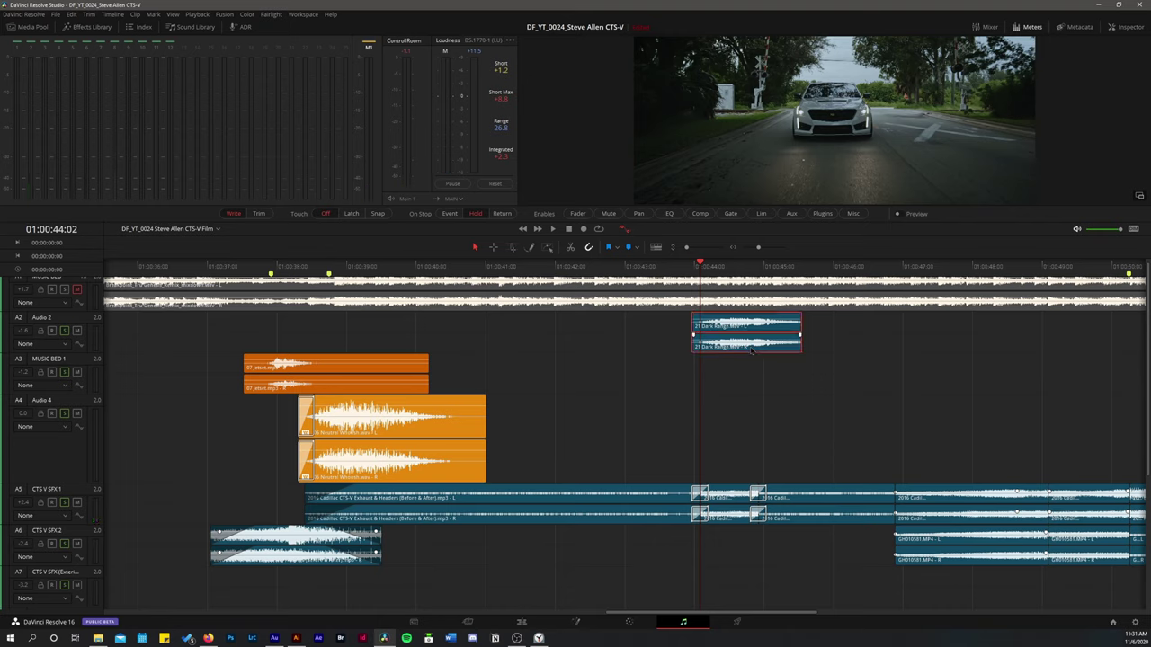
pyautogui.press('space')
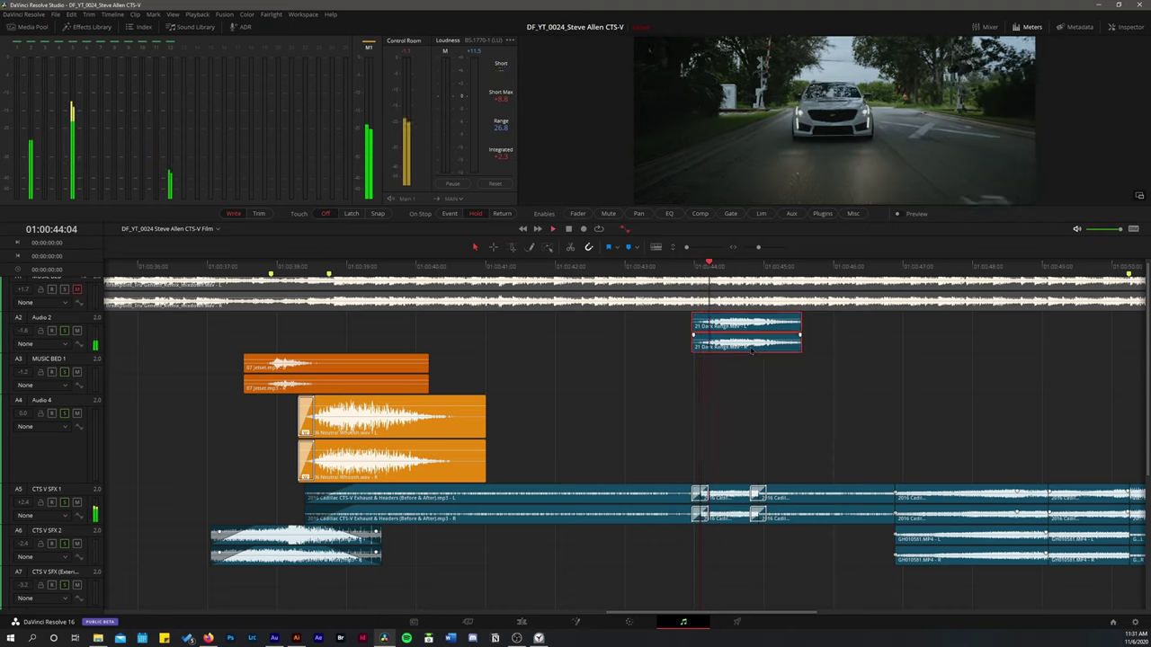
pyautogui.click(709, 268)
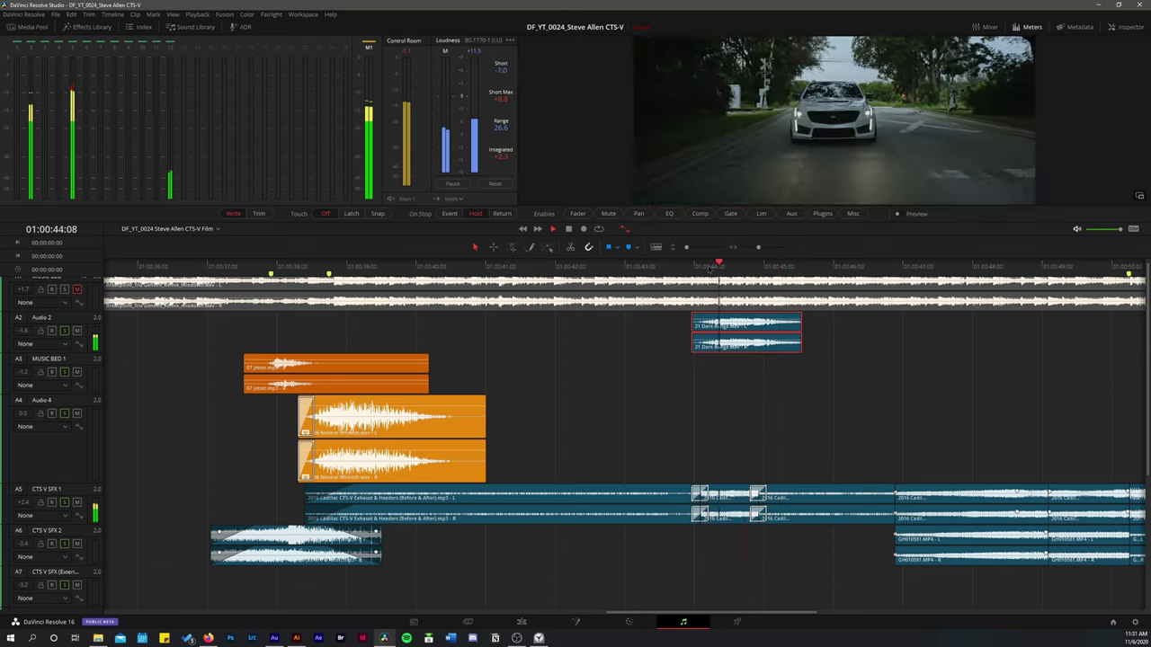
pyautogui.click(598, 269)
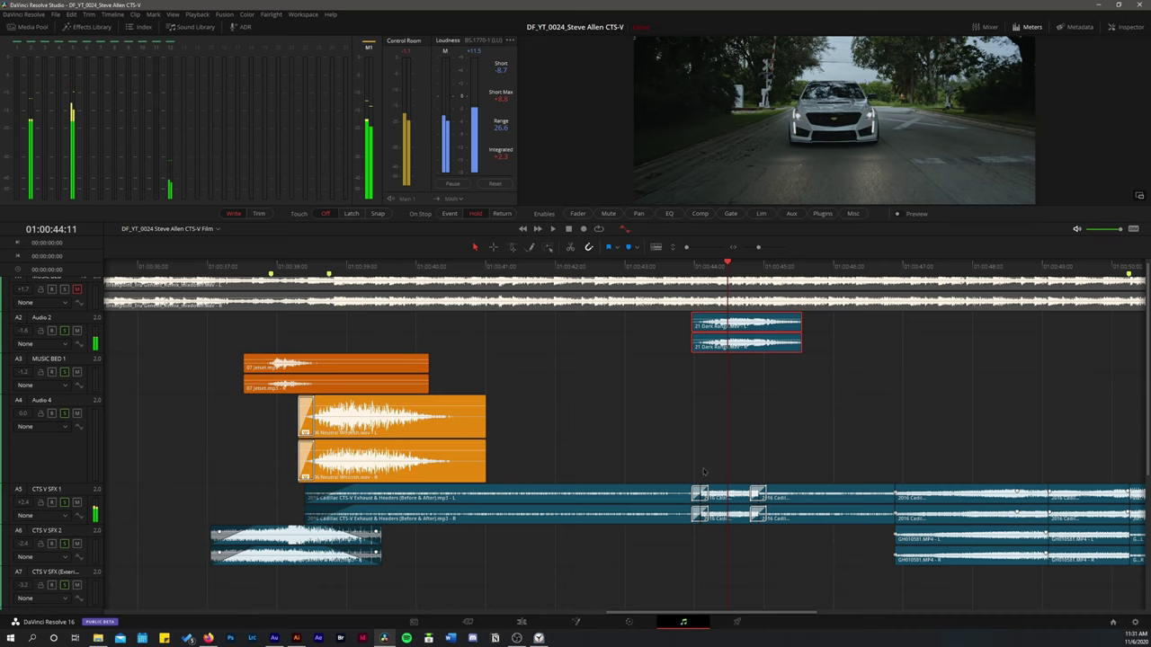
pyautogui.press('space')
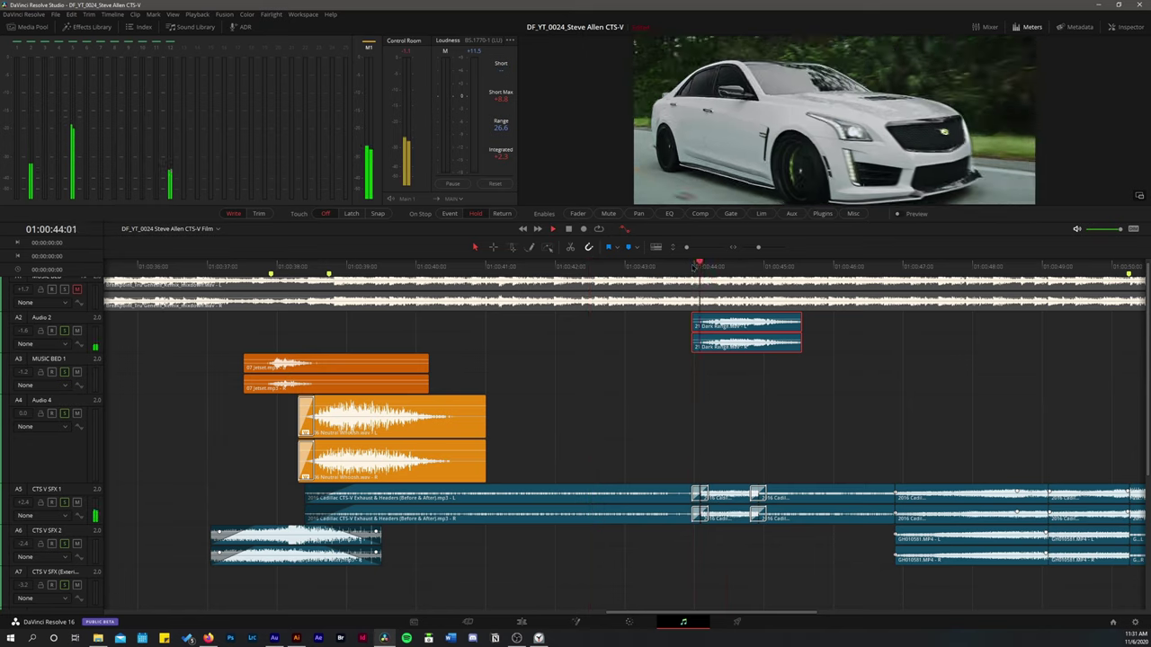
pyautogui.press('space')
pyautogui.click(634, 266)
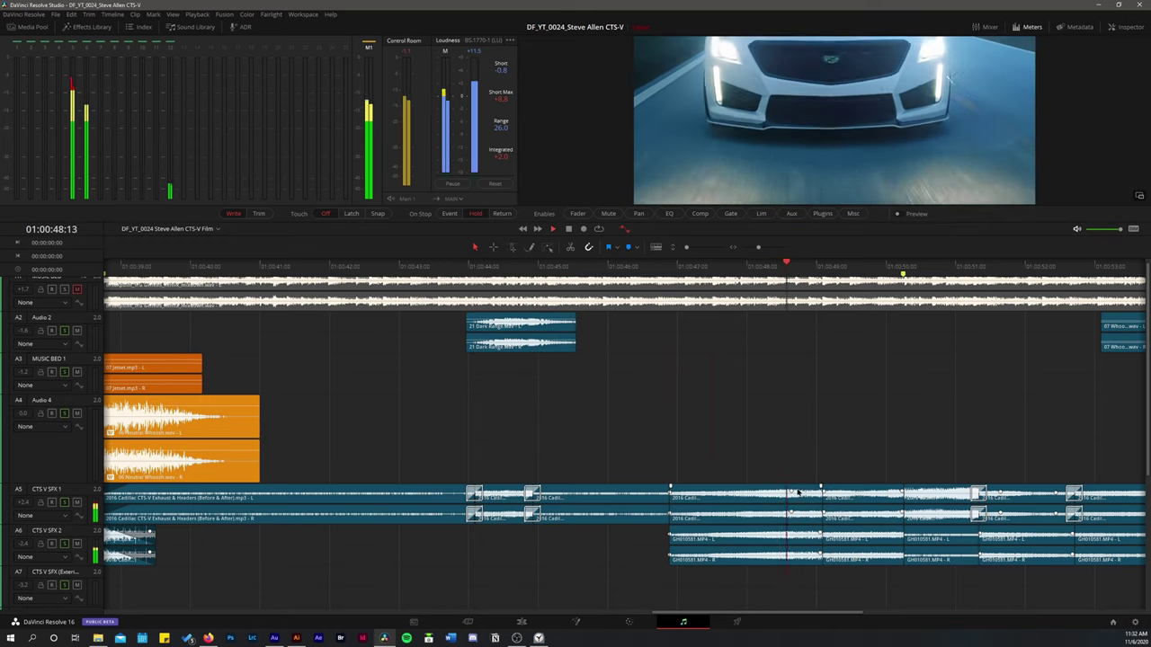
pyautogui.press('space')
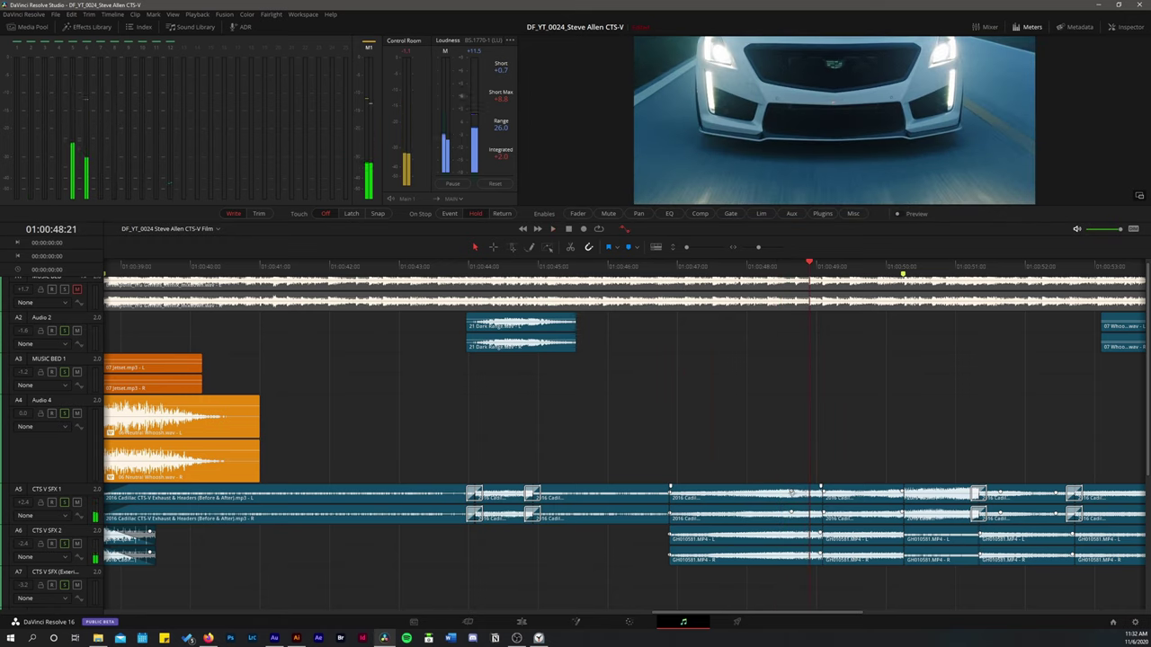
pyautogui.write('4700')
pyautogui.press('Return')
pyautogui.press('space')
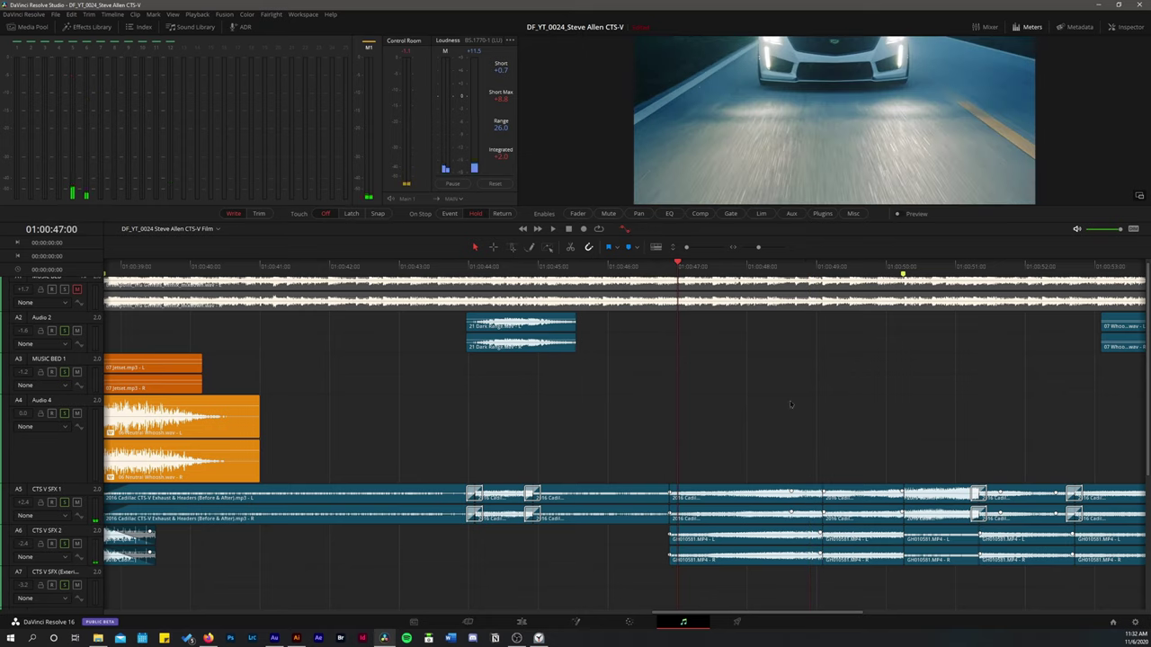
pyautogui.press('space')
pyautogui.scroll(-1, 641, 403)
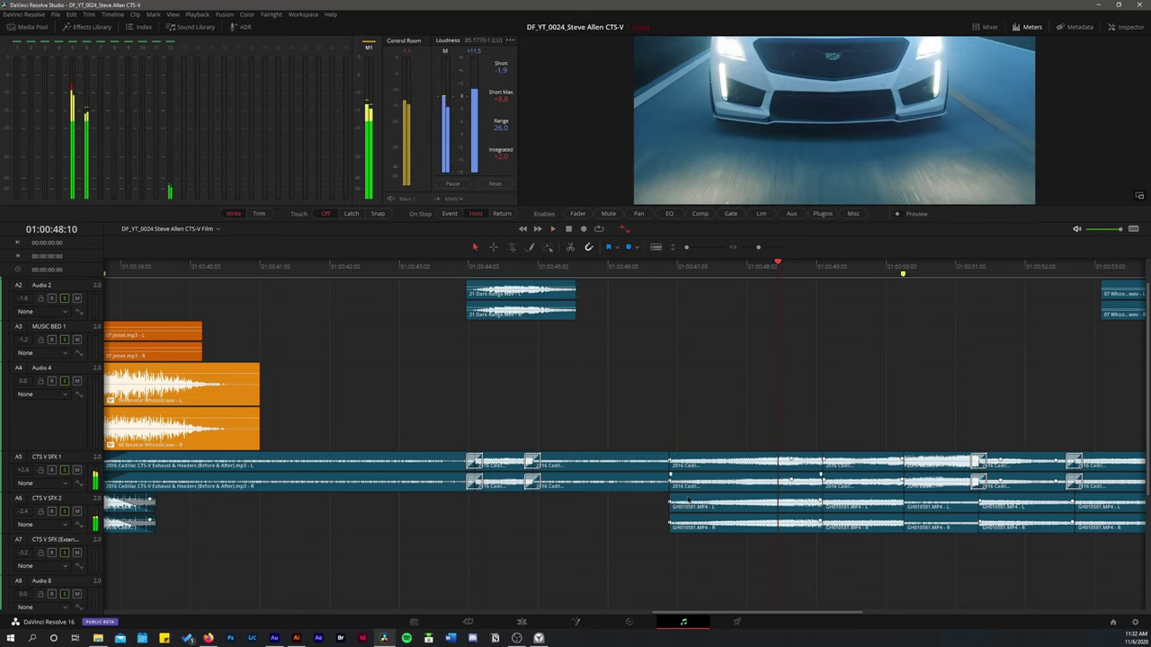
pyautogui.click(755, 513)
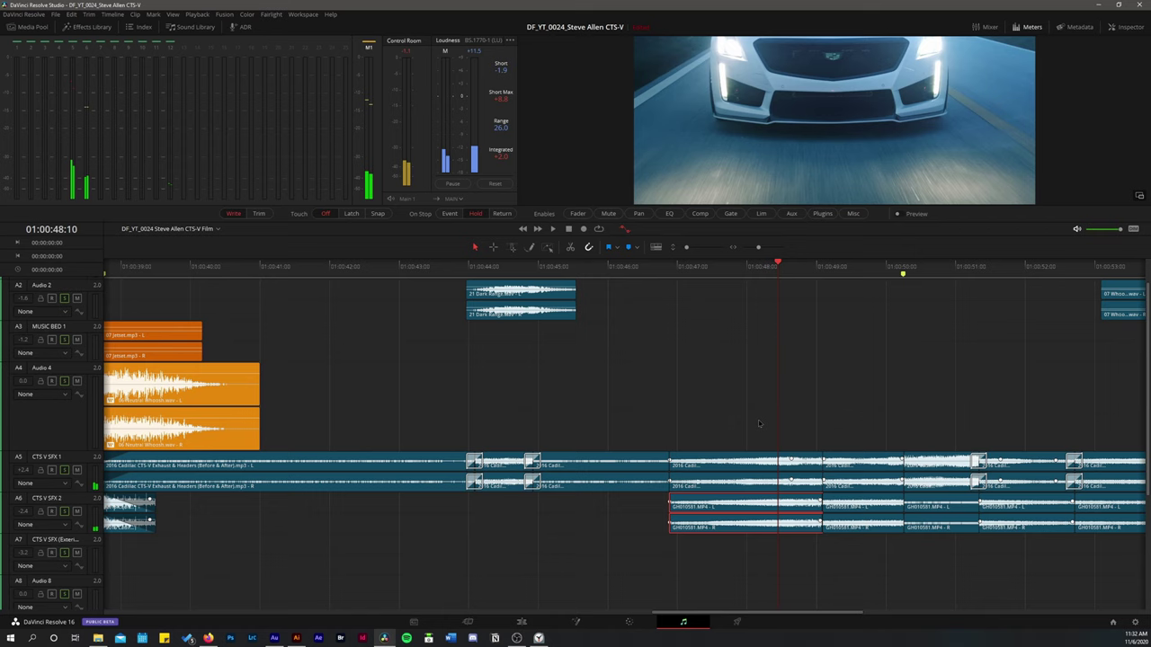
pyautogui.hscroll(3, 534, 519)
pyautogui.moveTo(542, 496); pyautogui.dragTo(998, 547)
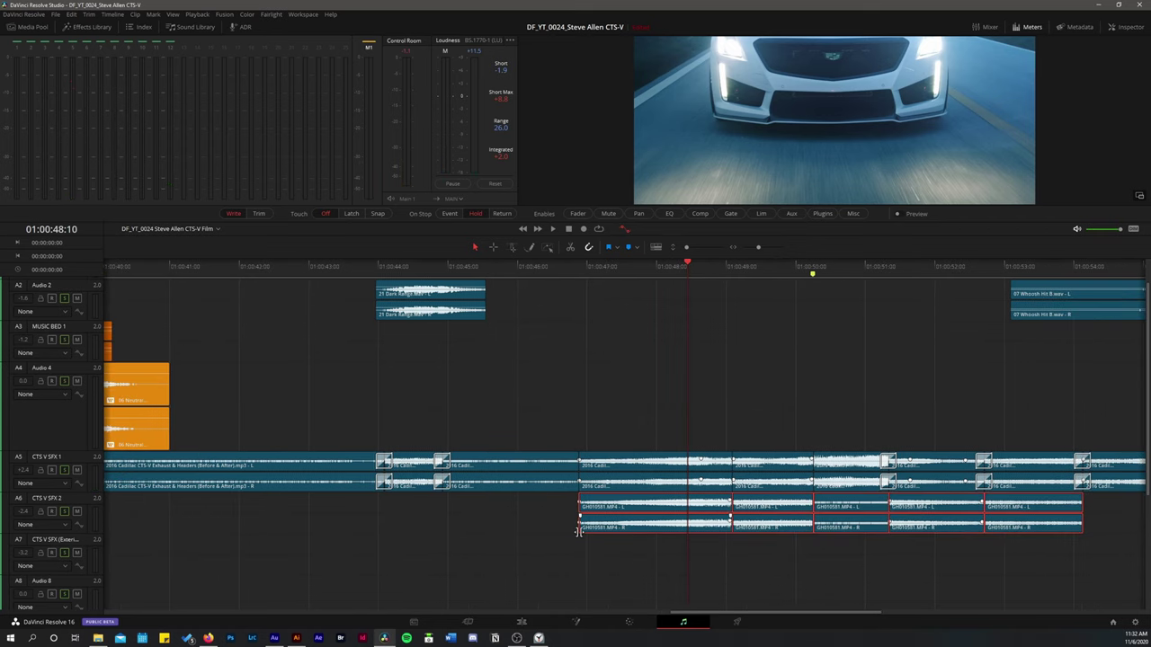
pyautogui.press('space')
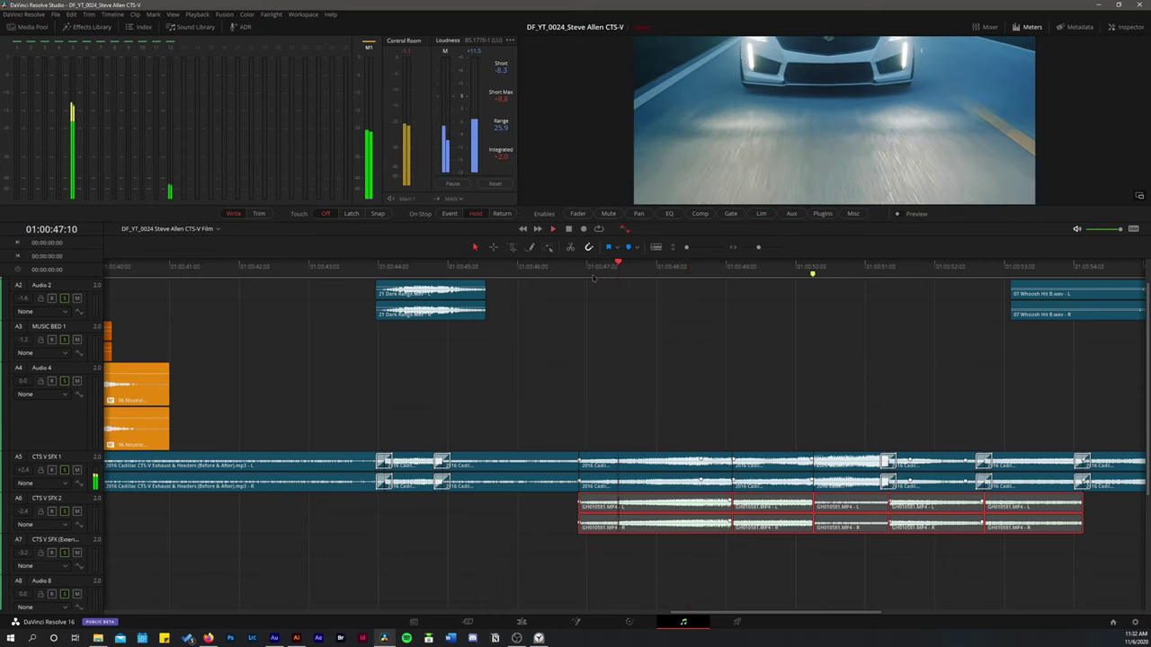
pyautogui.click(744, 278)
pyautogui.scroll(1, 745, 278)
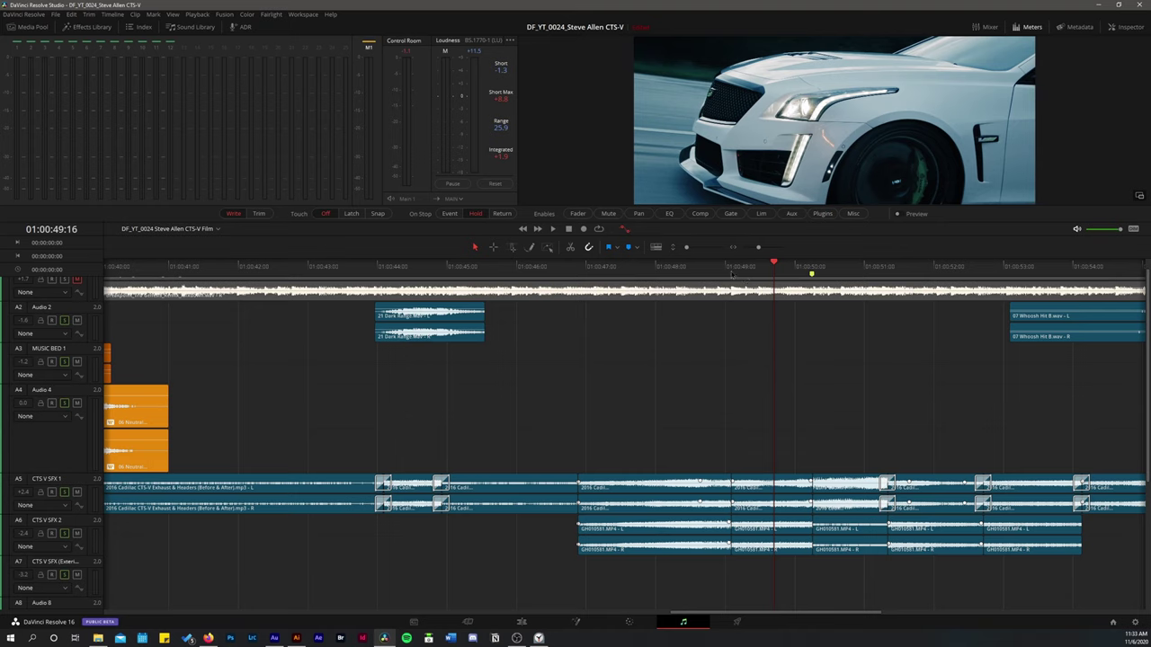
pyautogui.click(778, 275)
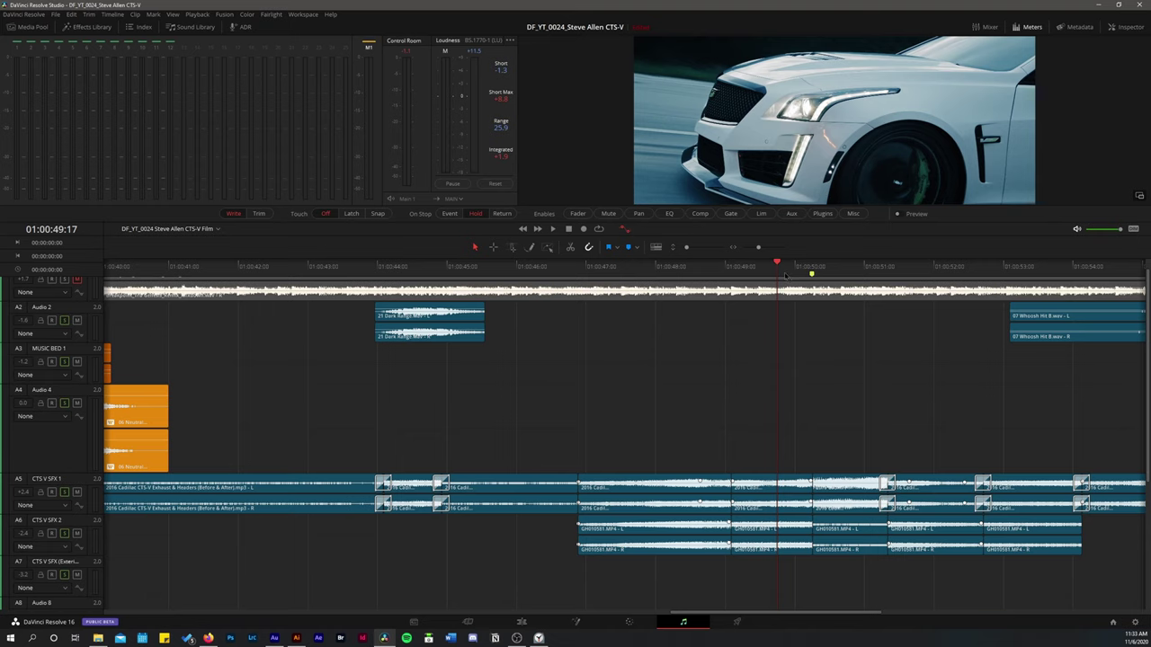
pyautogui.click(736, 267)
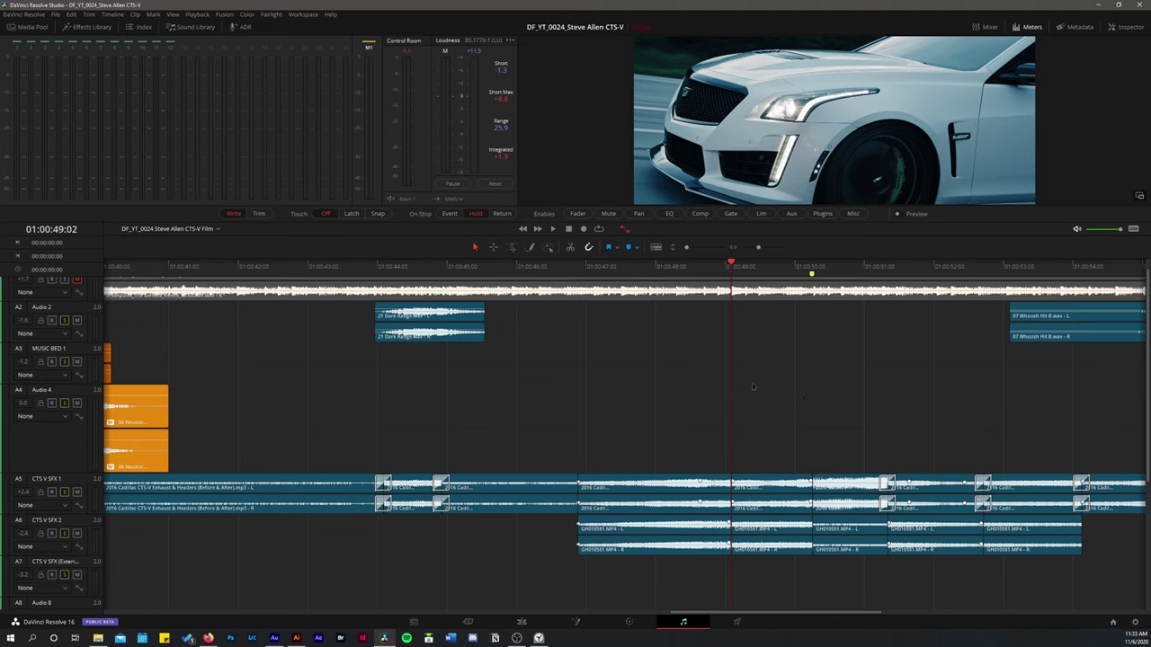
pyautogui.moveTo(750, 269); pyautogui.dragTo(781, 330)
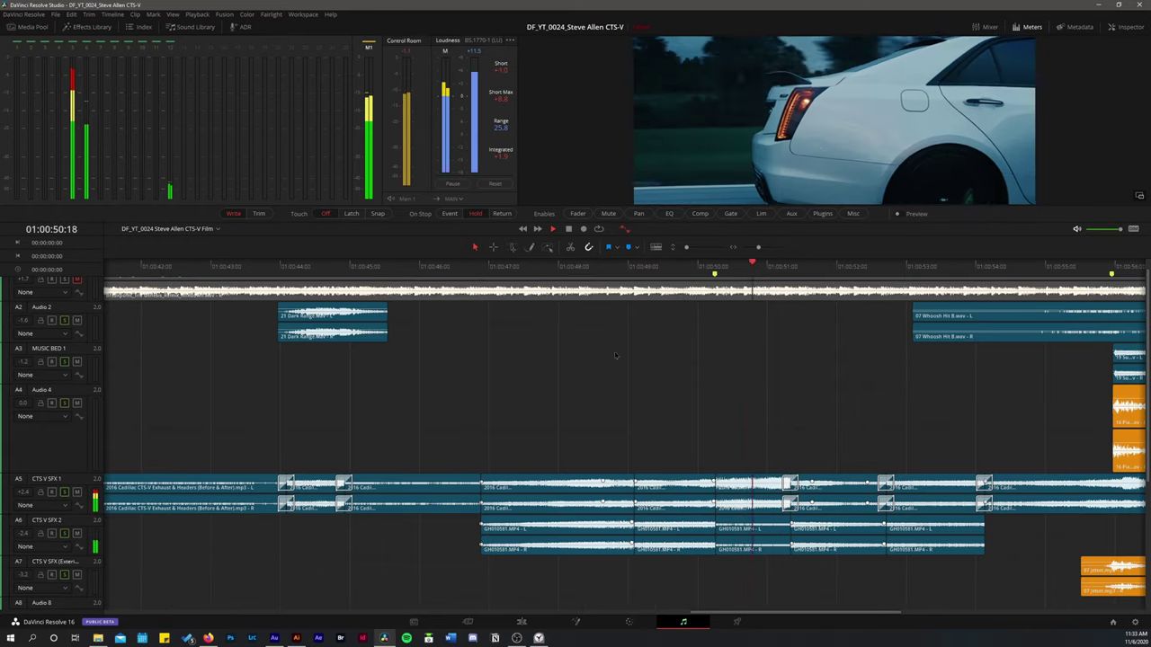
pyautogui.press('space')
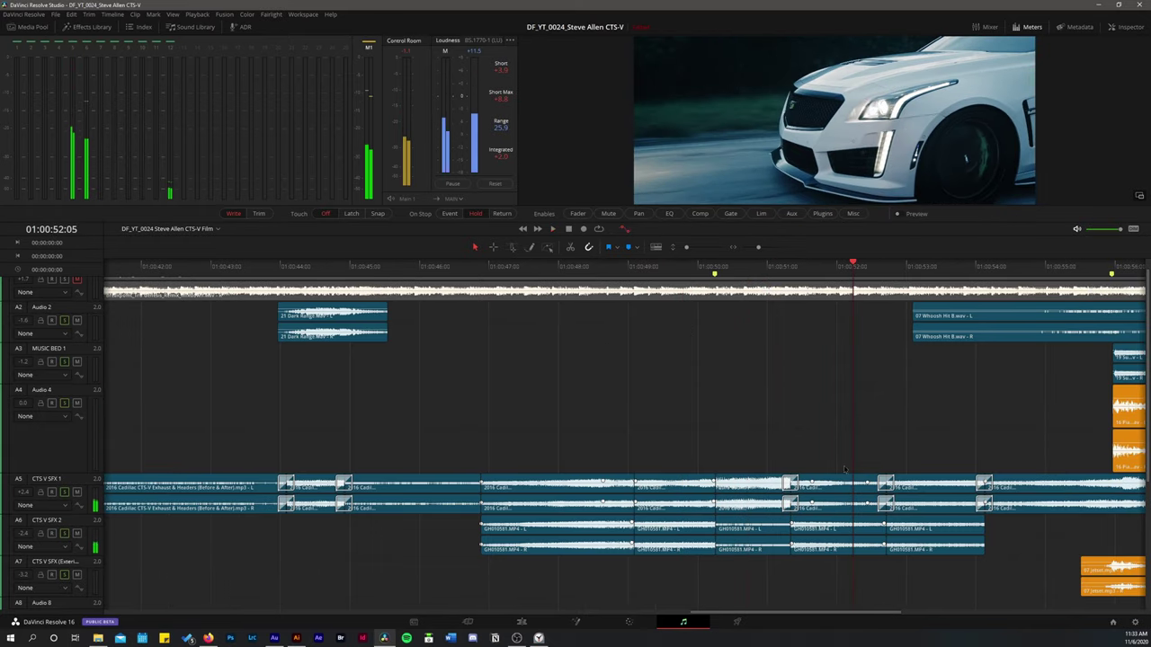
pyautogui.click(760, 329)
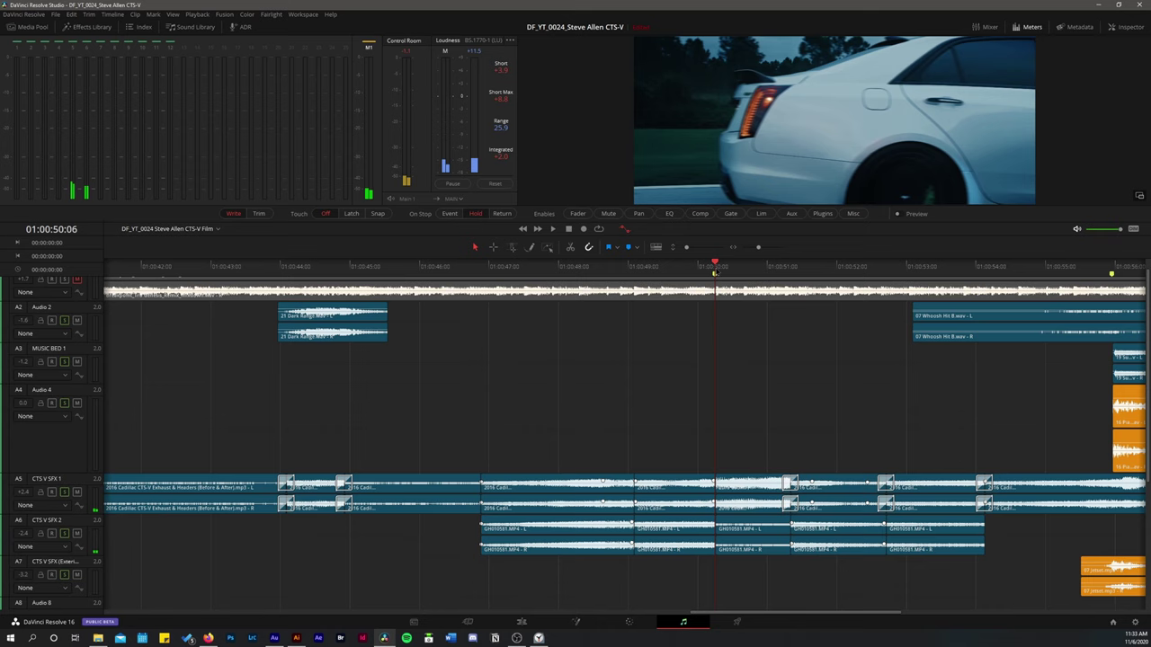
pyautogui.press('space')
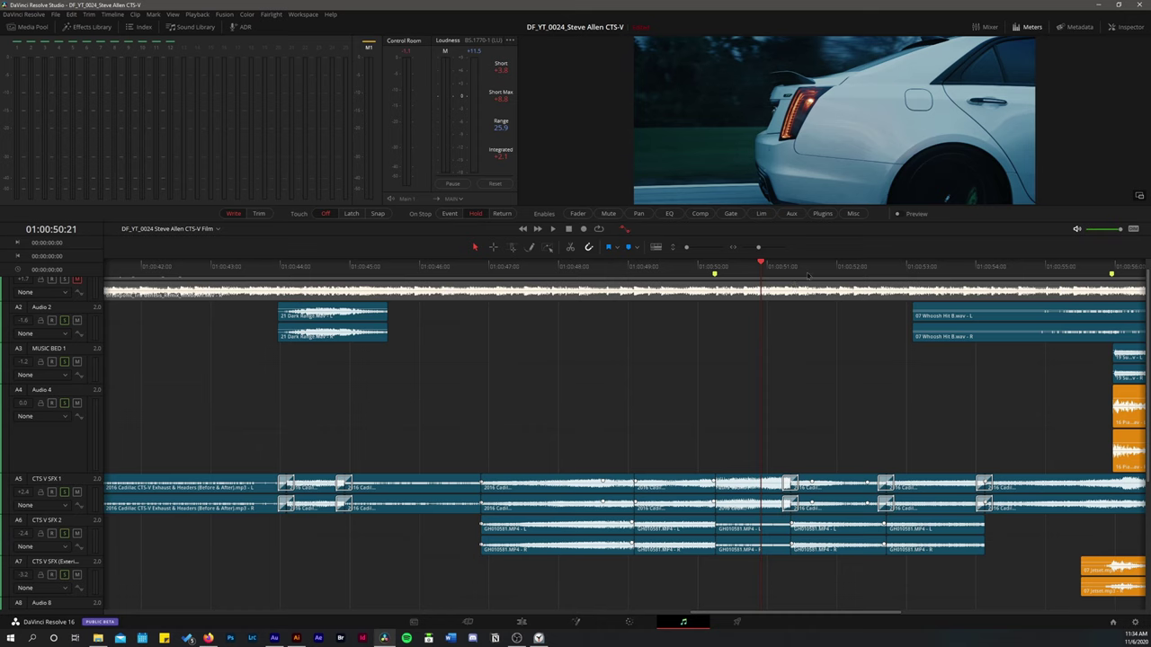
pyautogui.click(808, 275)
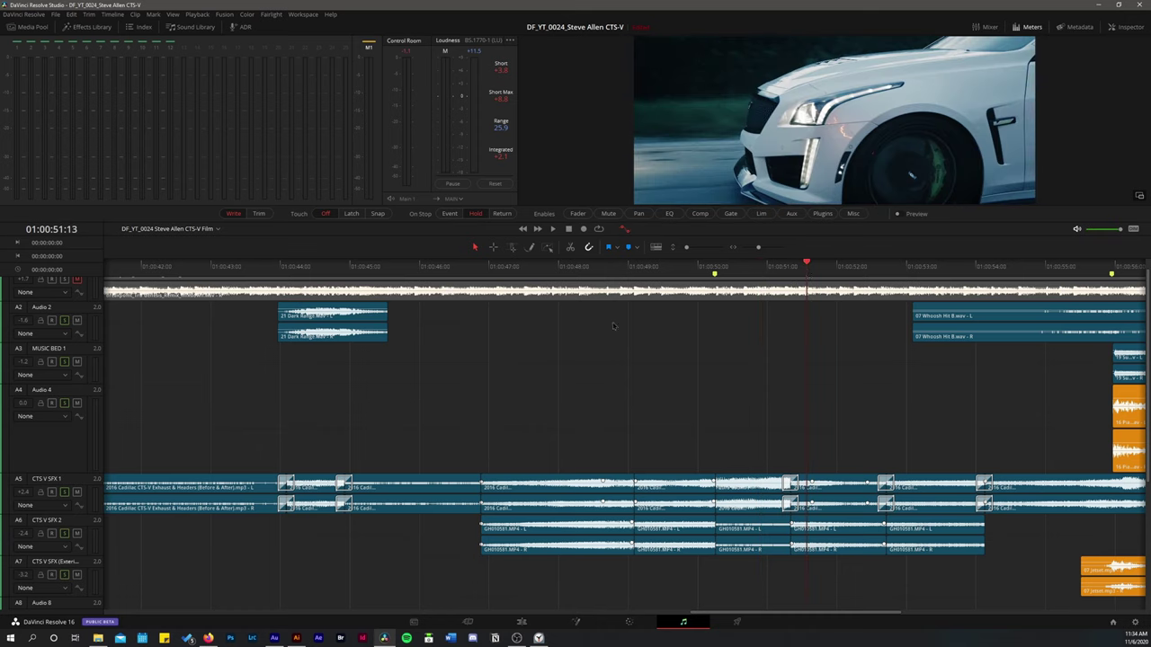
pyautogui.click(420, 286)
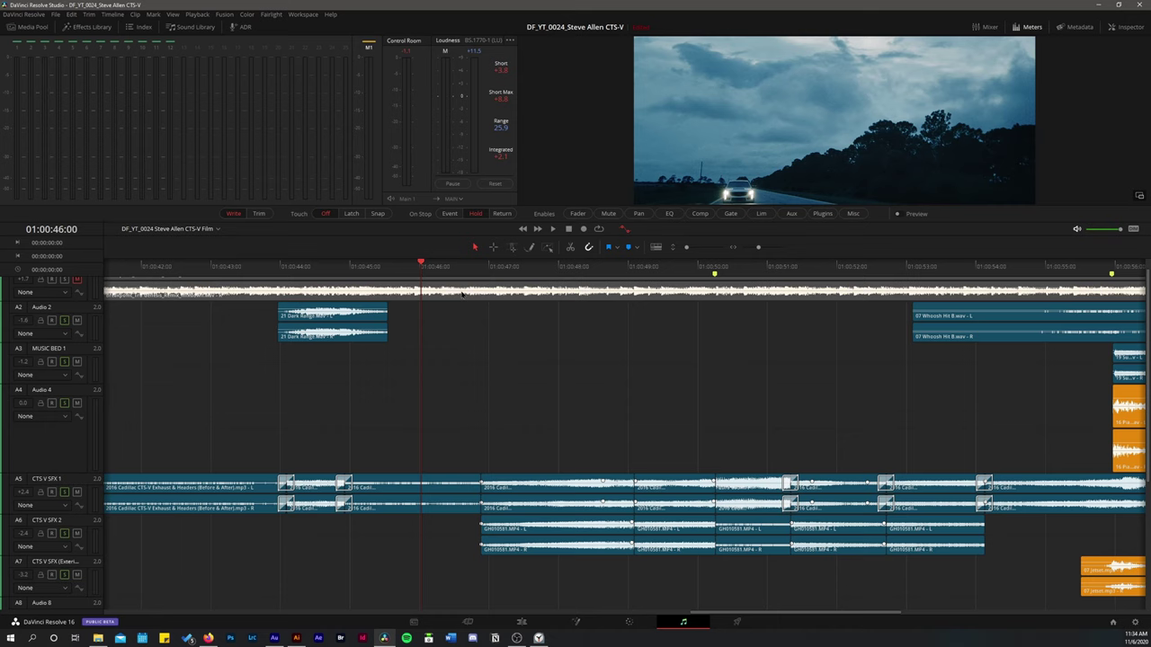
pyautogui.press('space')
pyautogui.click(368, 270)
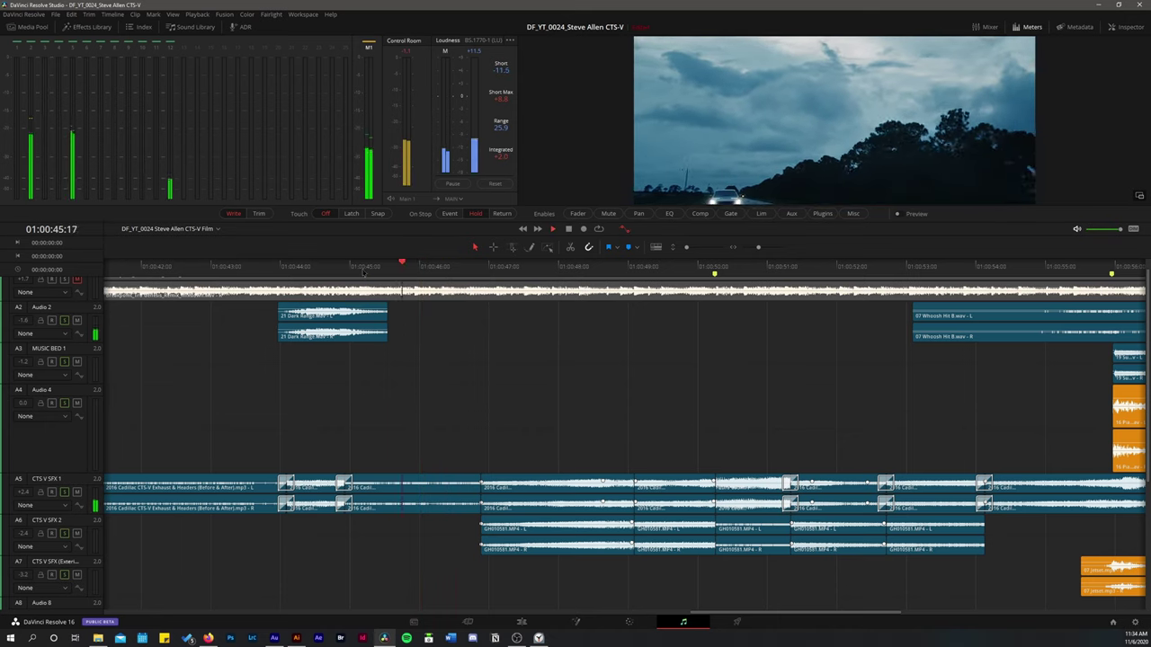
pyautogui.press('space')
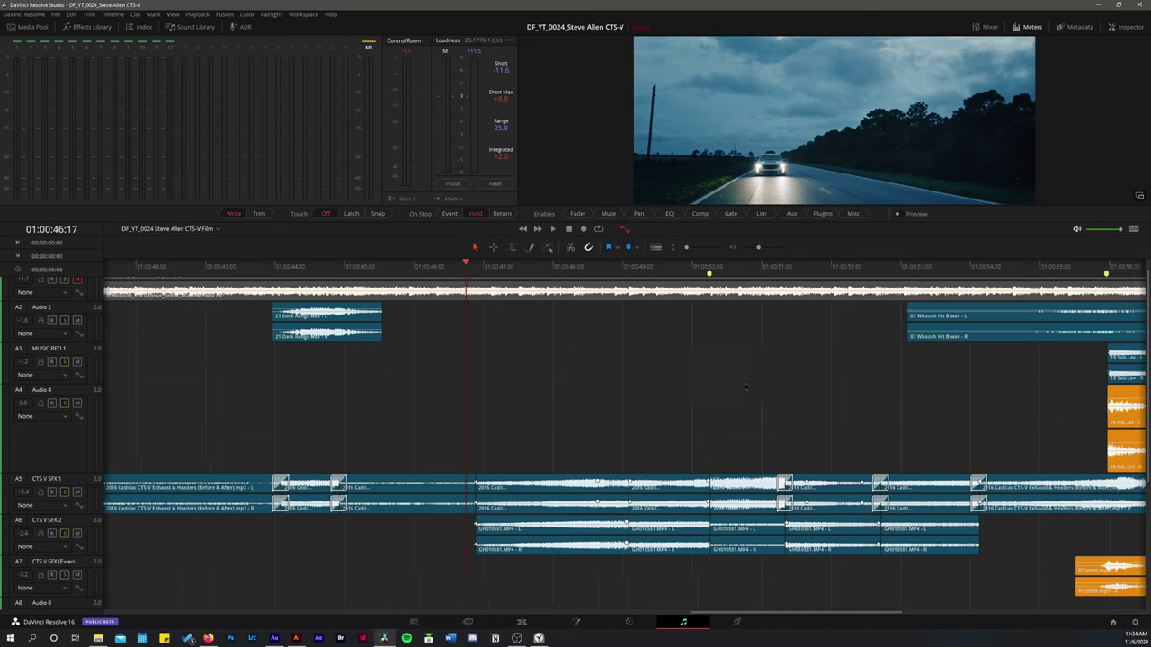
pyautogui.hscroll(2, 725, 377)
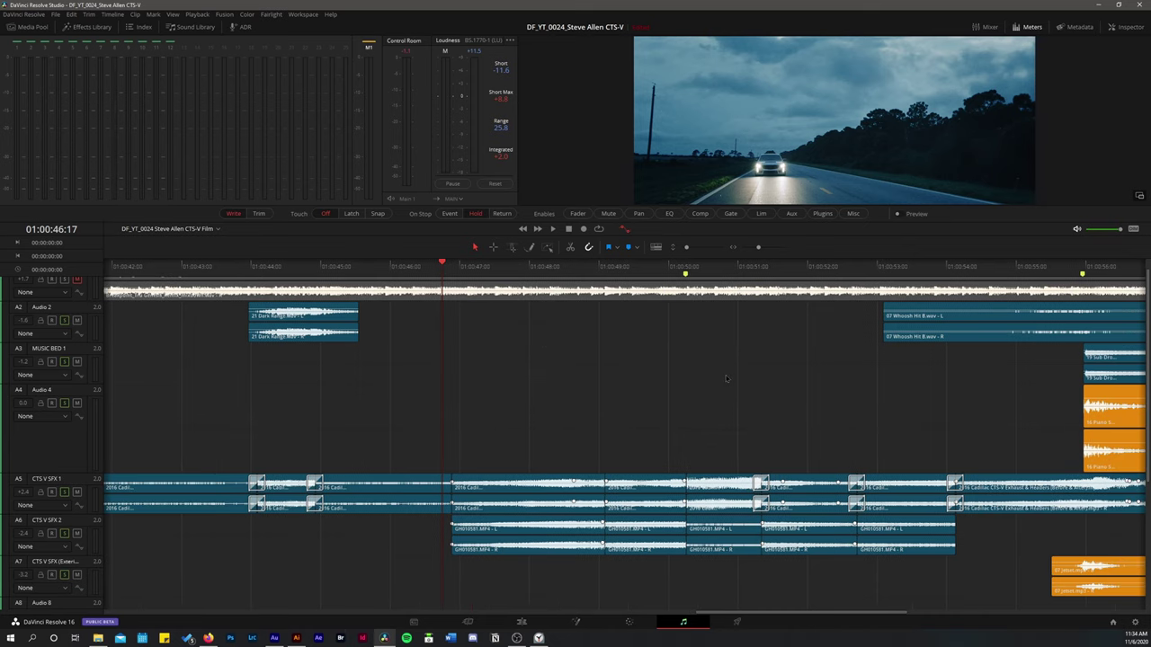
pyautogui.press('space')
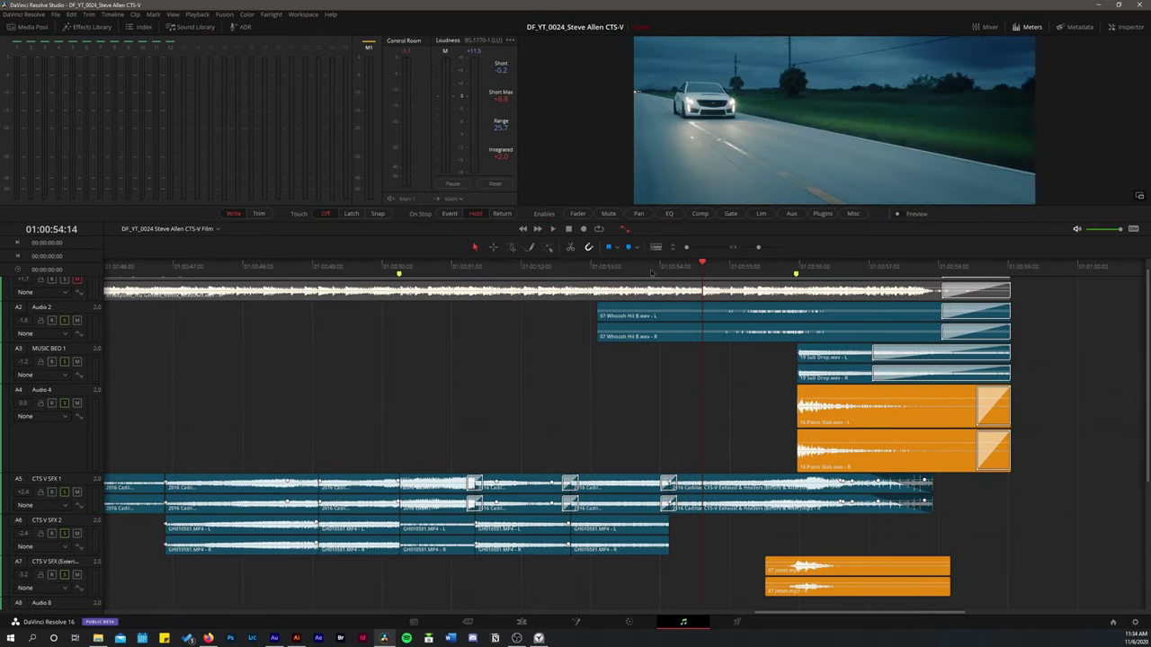
pyautogui.click(716, 273)
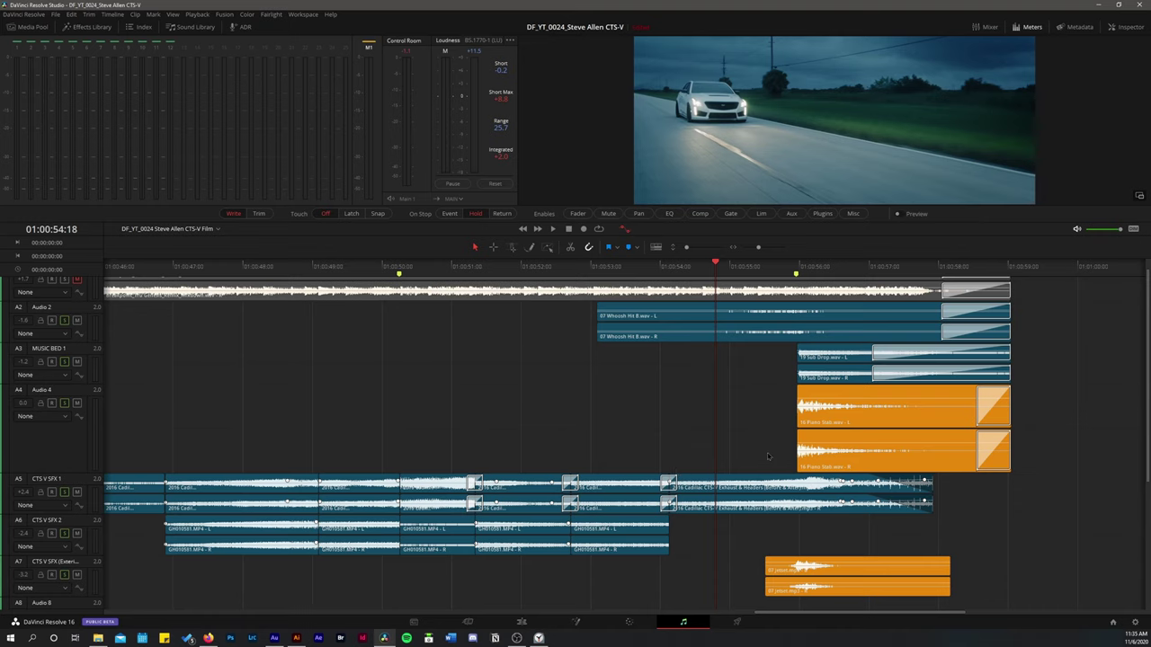
pyautogui.press('space')
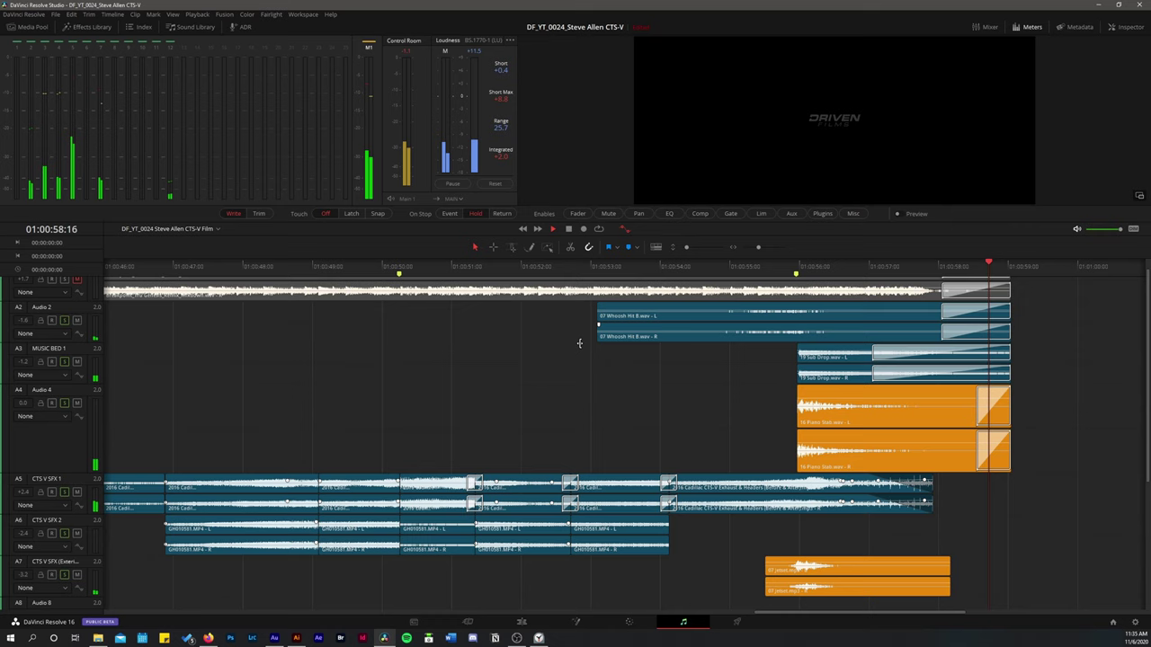
pyautogui.press('space')
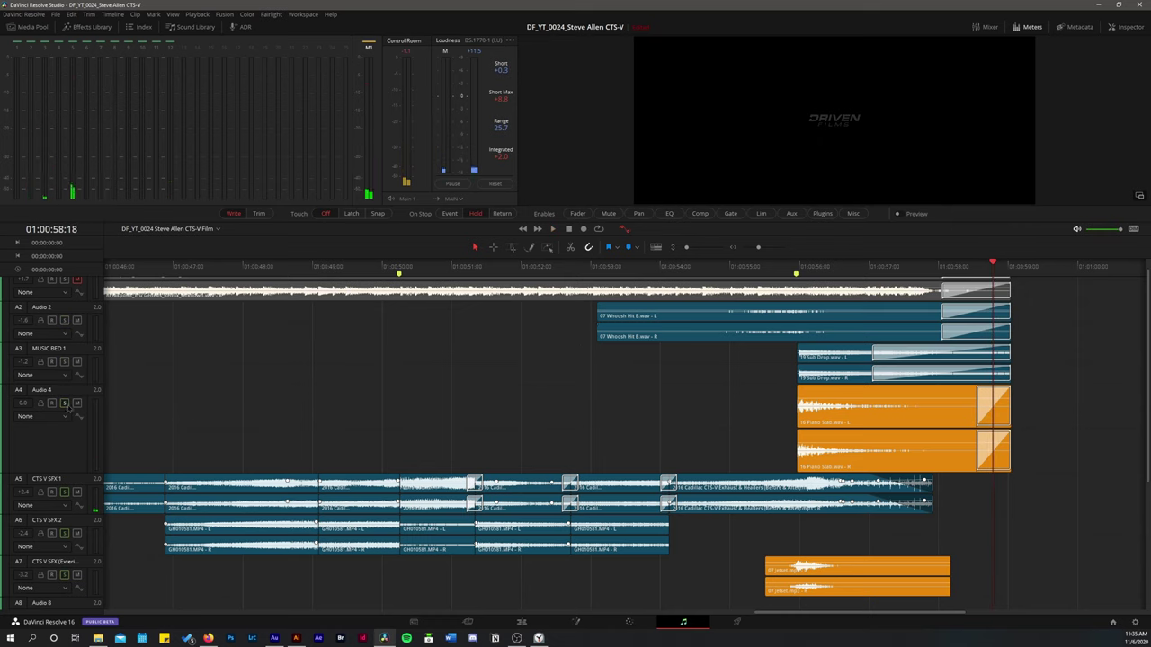
# Replay the ending hits over the DRIVEN Films title from about 01:00:55 several times
pyautogui.click(700, 267)
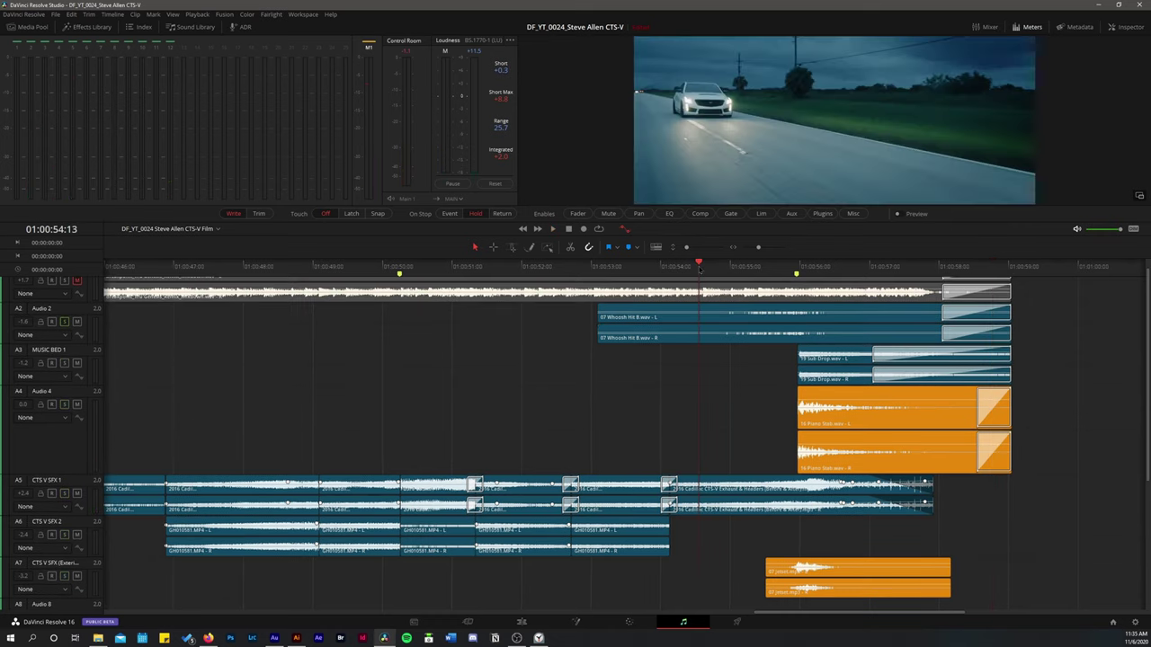
pyautogui.press('space')
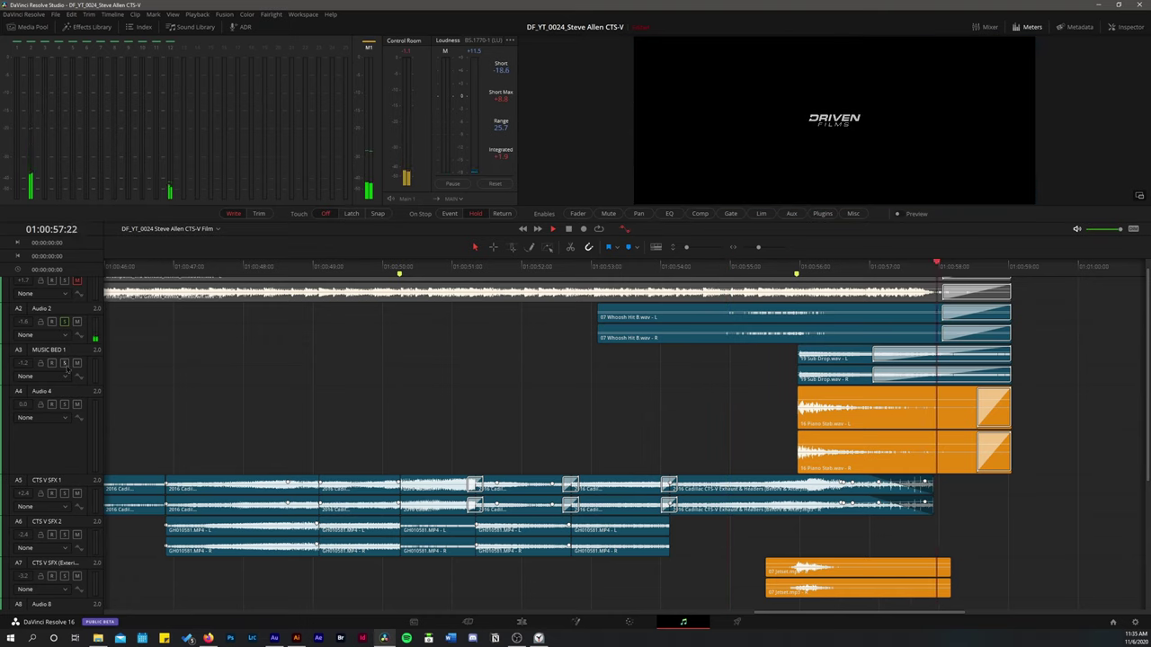
pyautogui.press('space')
pyautogui.click(720, 270)
pyautogui.press('space')
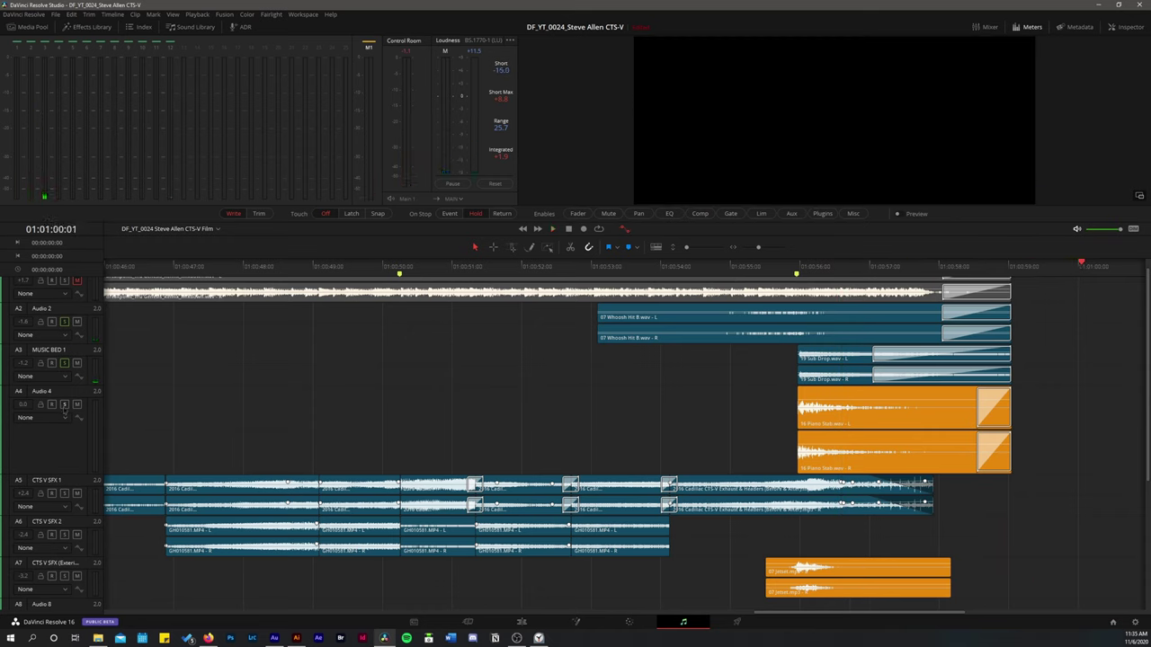
pyautogui.click(723, 270)
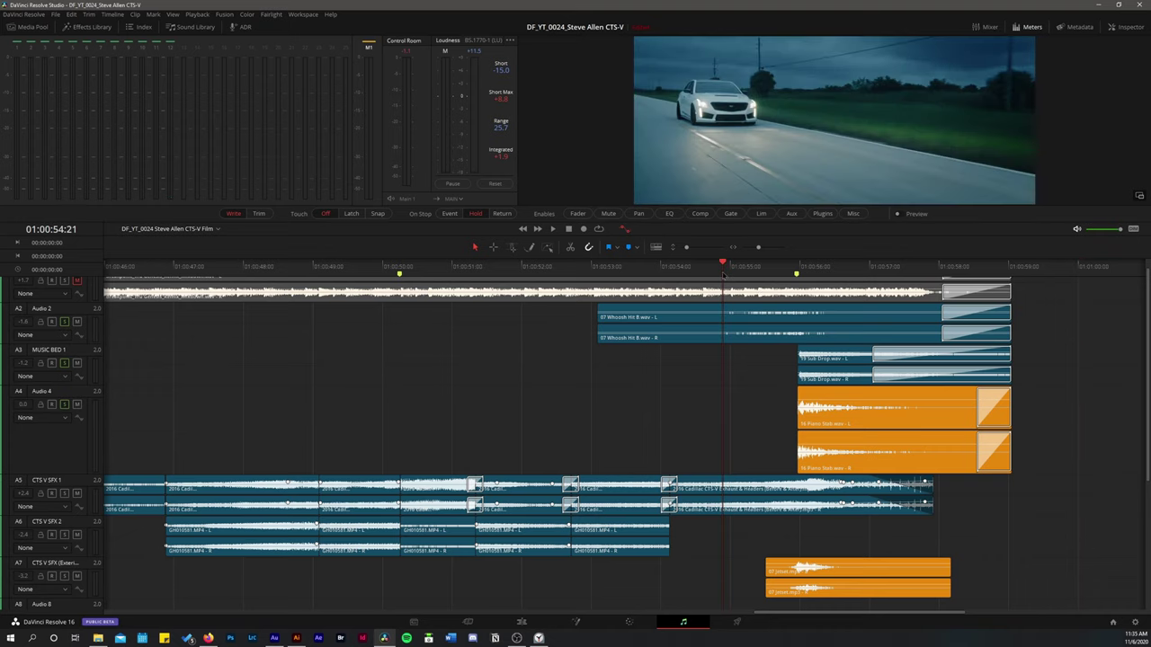
pyautogui.press('space')
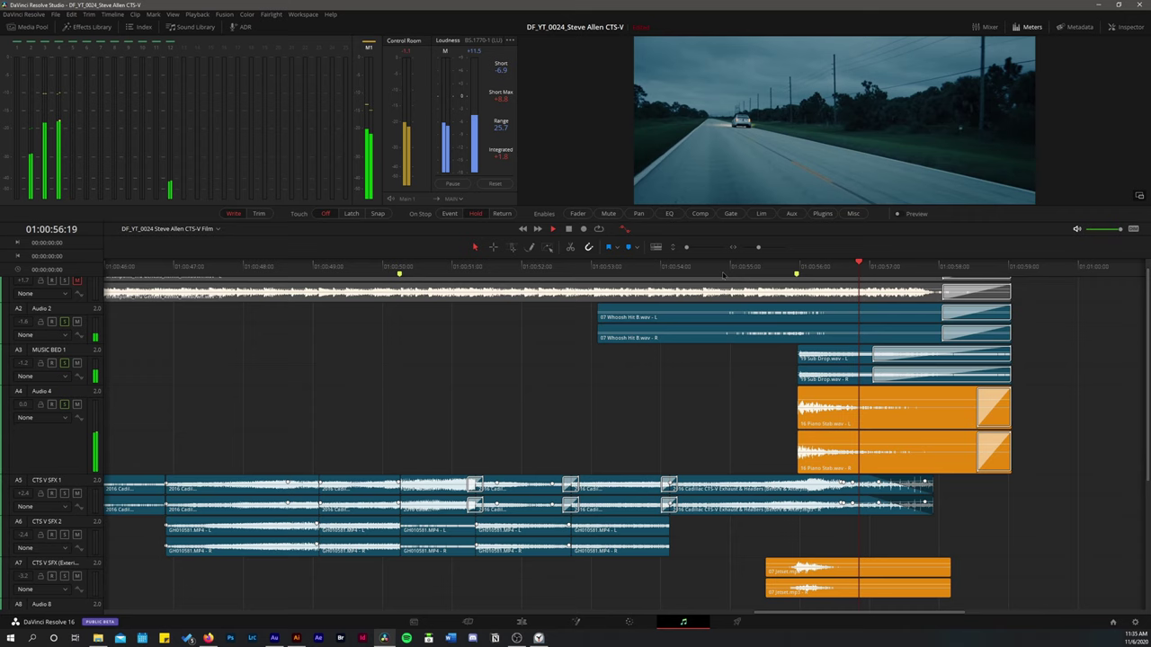
pyautogui.click(764, 312)
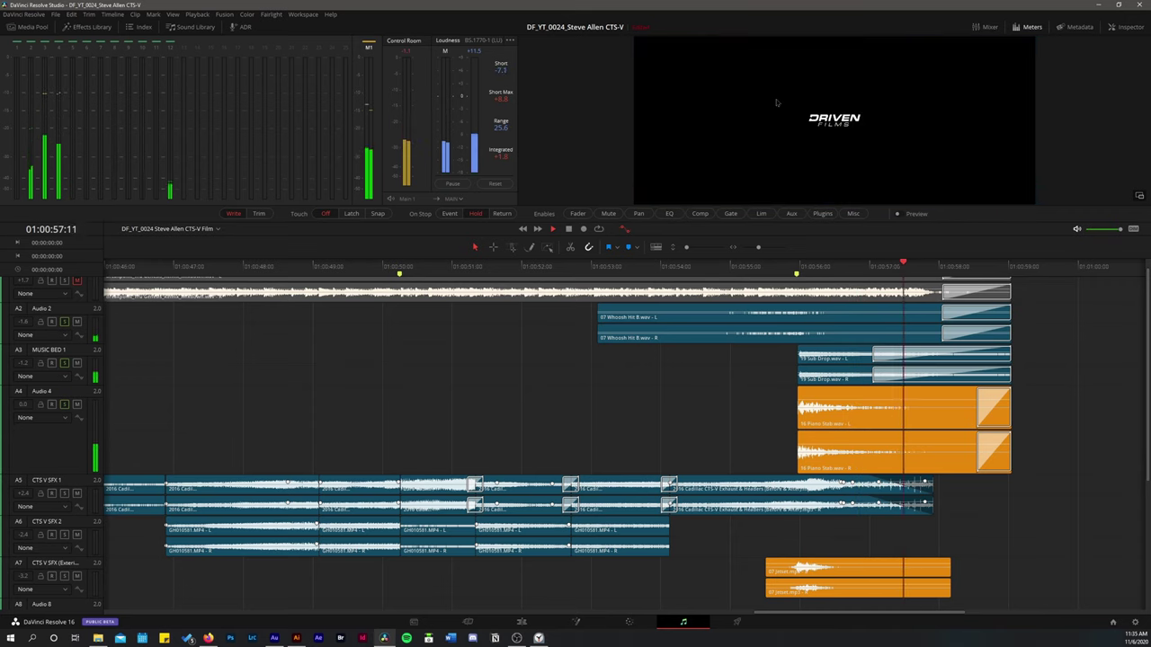
pyautogui.click(763, 269)
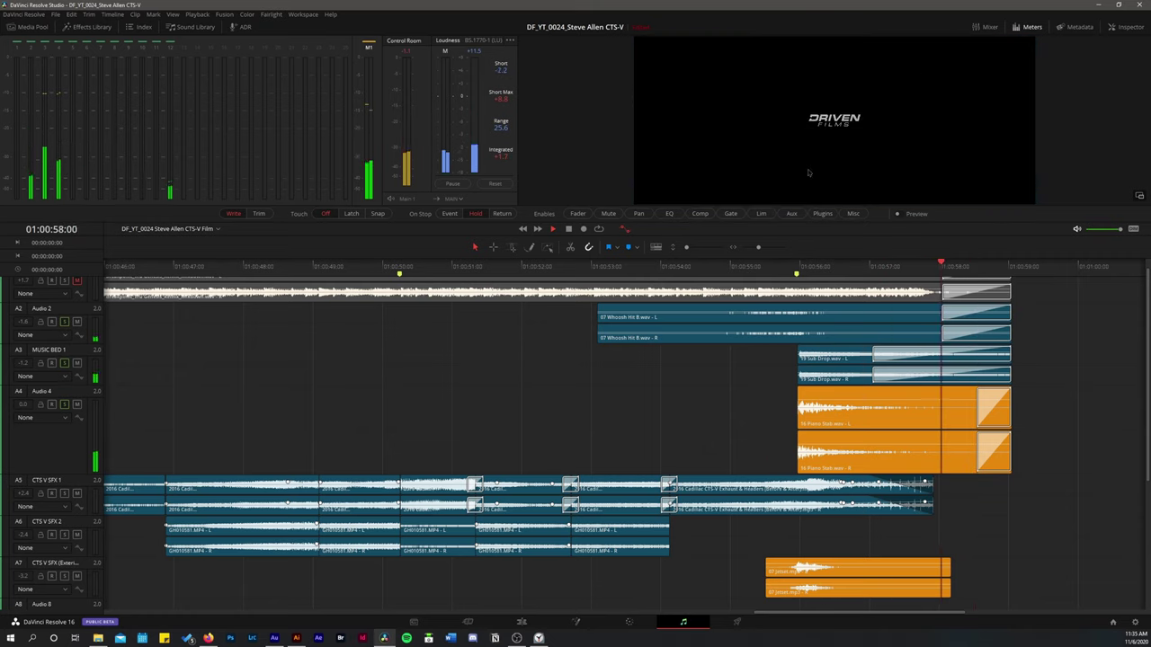
pyautogui.press('space')
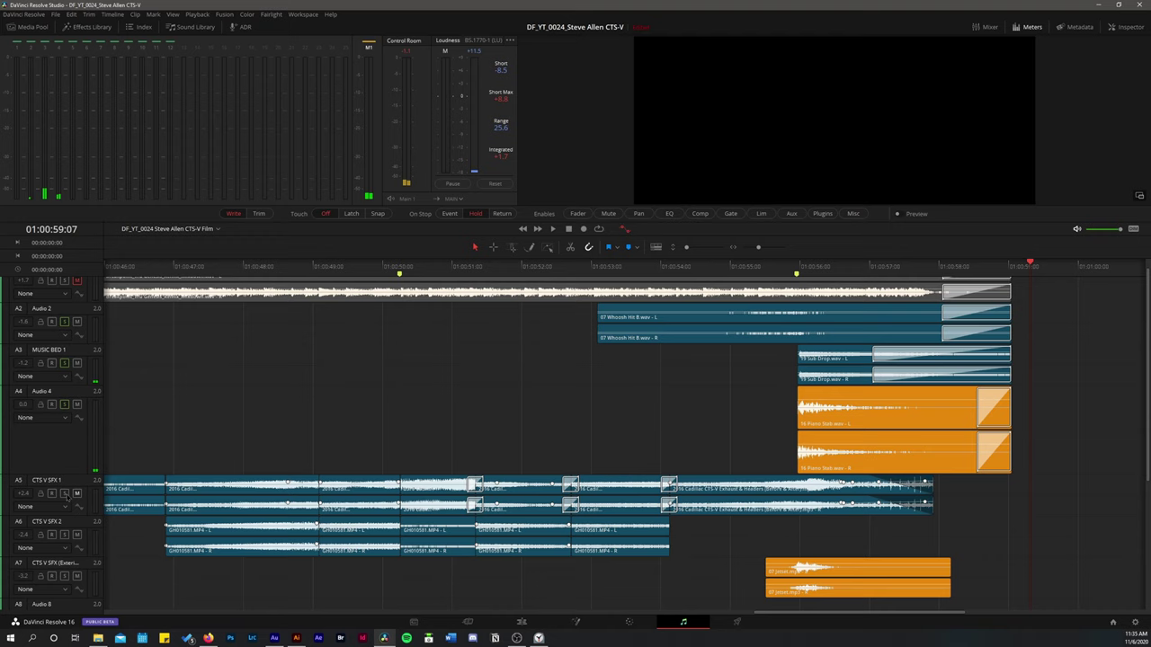
# Solo the CTS V SFX 1 track and replay the ending hits from about 01:00:55 again
pyautogui.click(65, 494)
pyautogui.click(653, 267)
pyautogui.press('space')
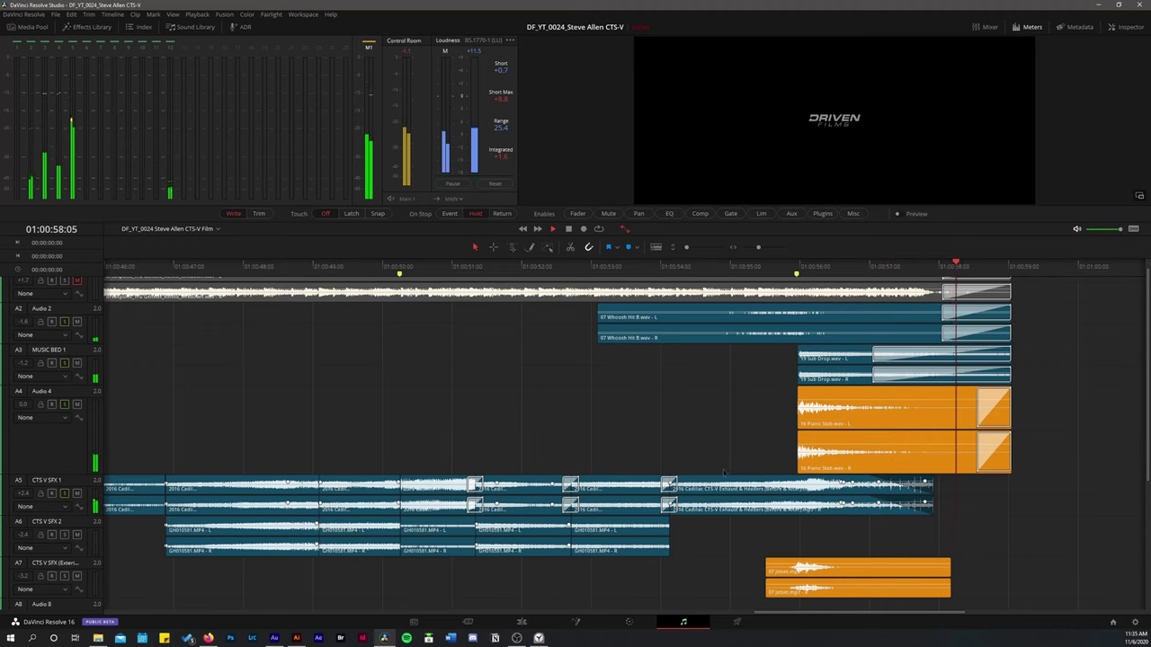
pyautogui.press('space')
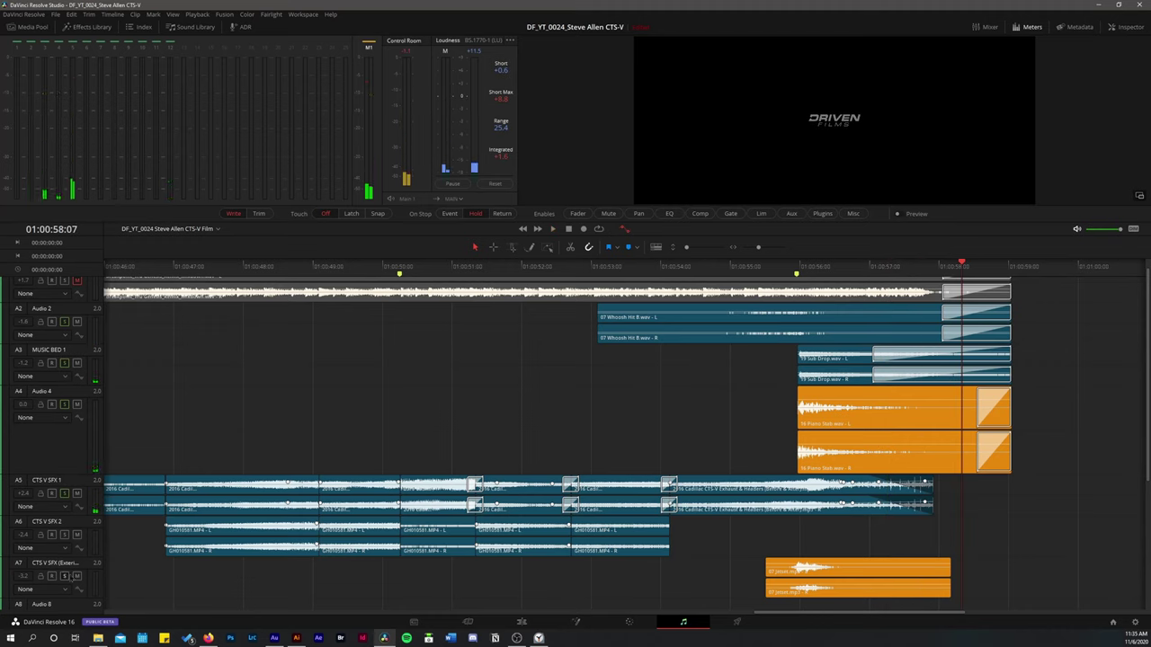
pyautogui.click(746, 268)
pyautogui.press('space')
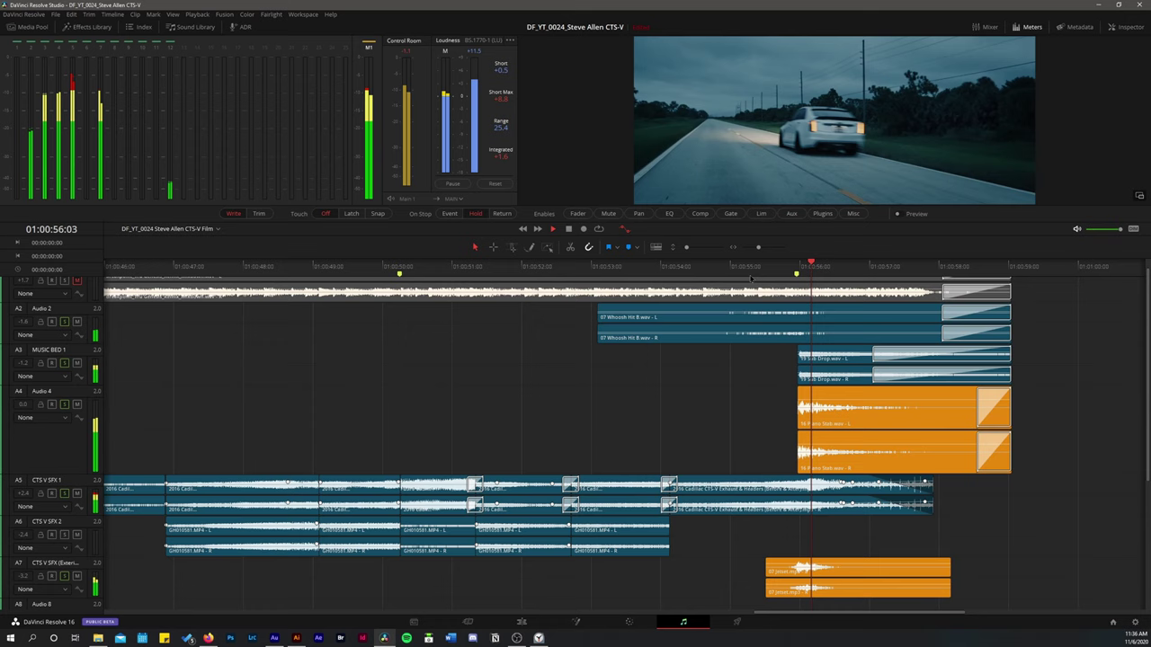
pyautogui.click(753, 278)
pyautogui.press('Up')
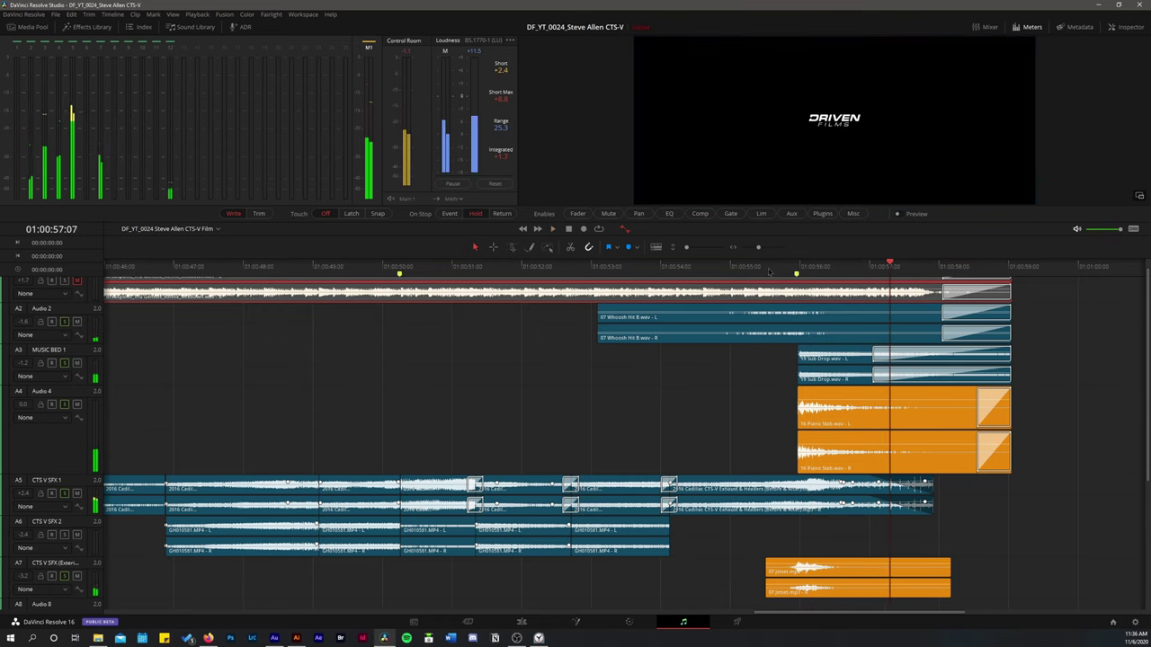
pyautogui.press('Up')
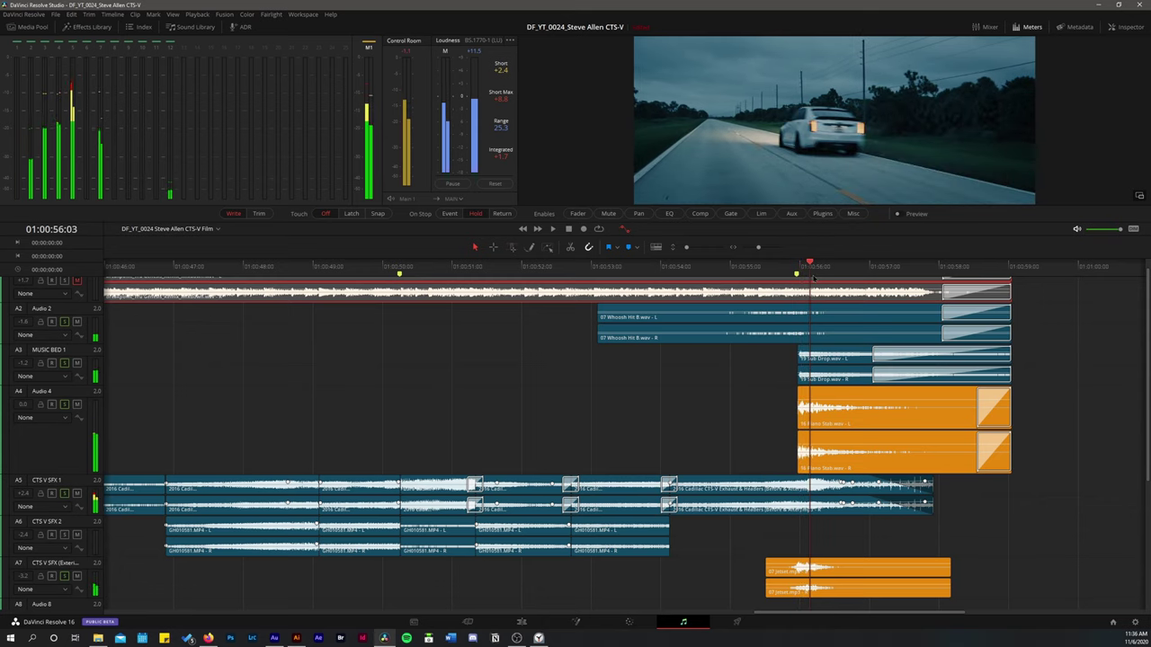
pyautogui.press('Up')
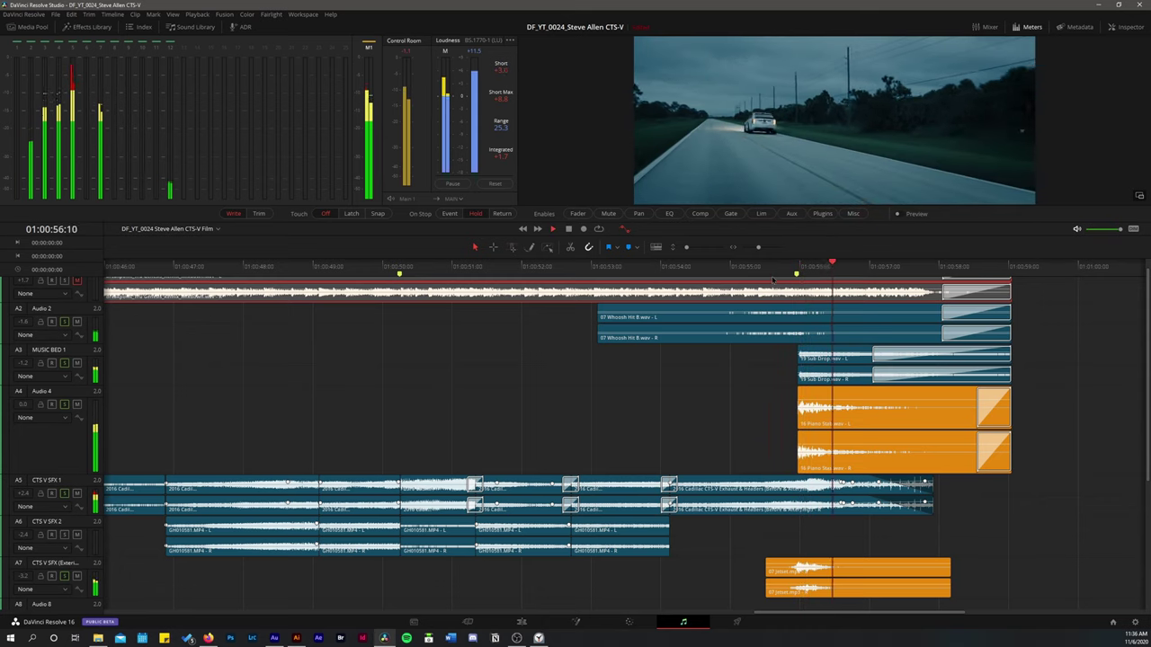
# Save the project with Ctrl+S
pyautogui.hotkey('ctrl', 's')
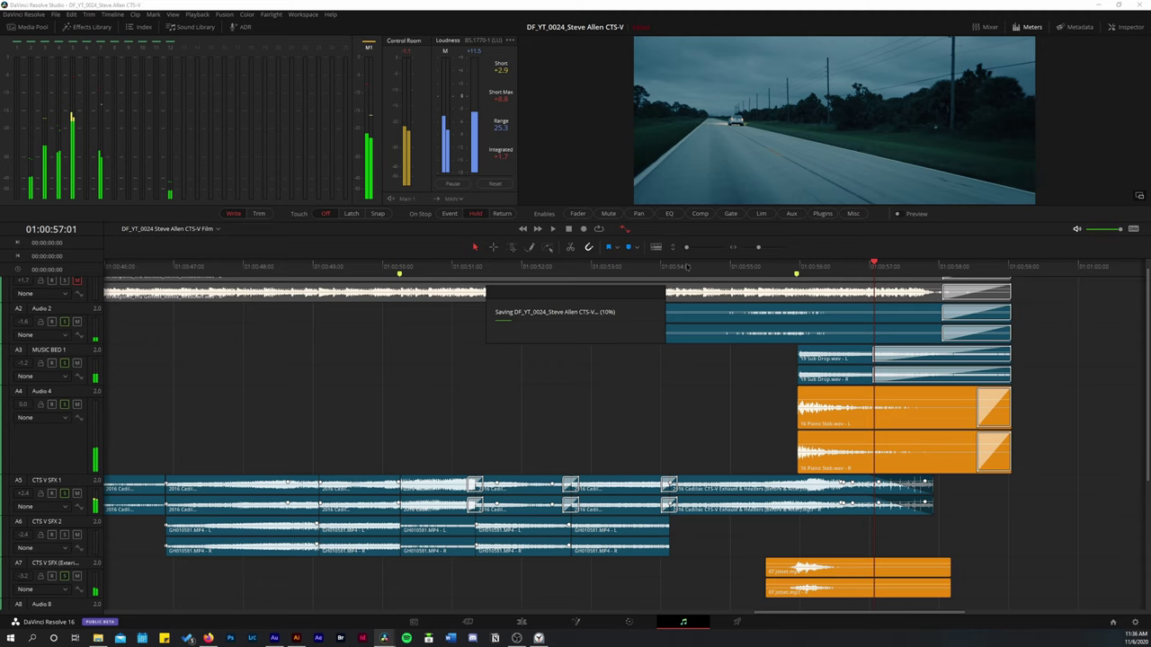
pyautogui.click(688, 266)
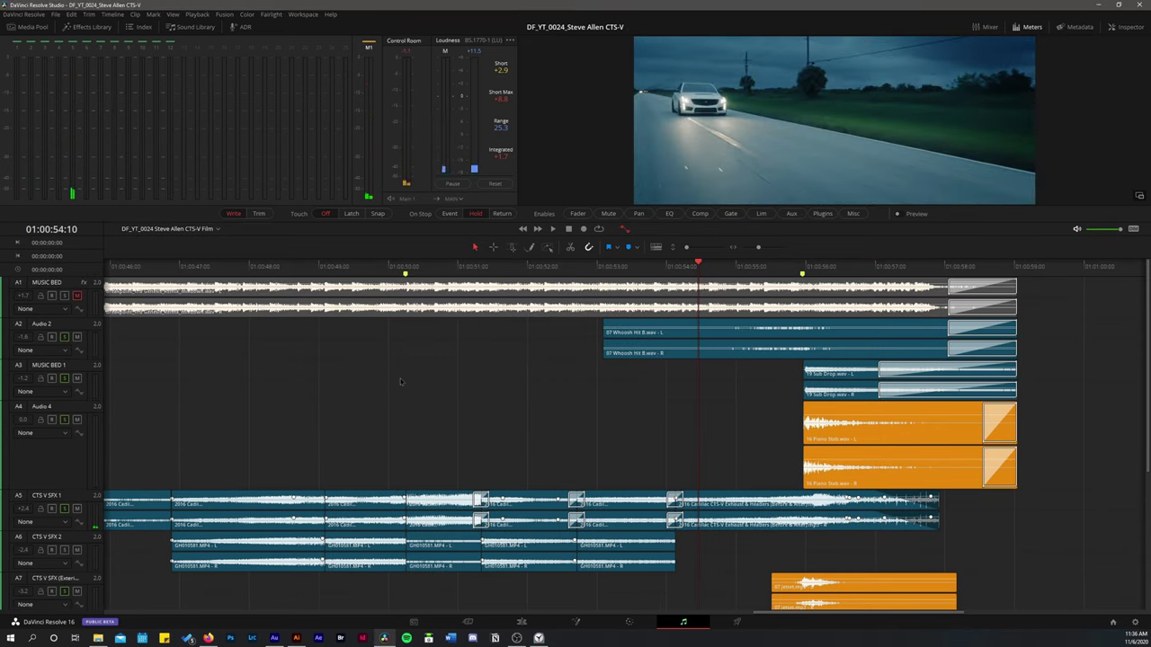
pyautogui.hscroll(-2, 357, 411)
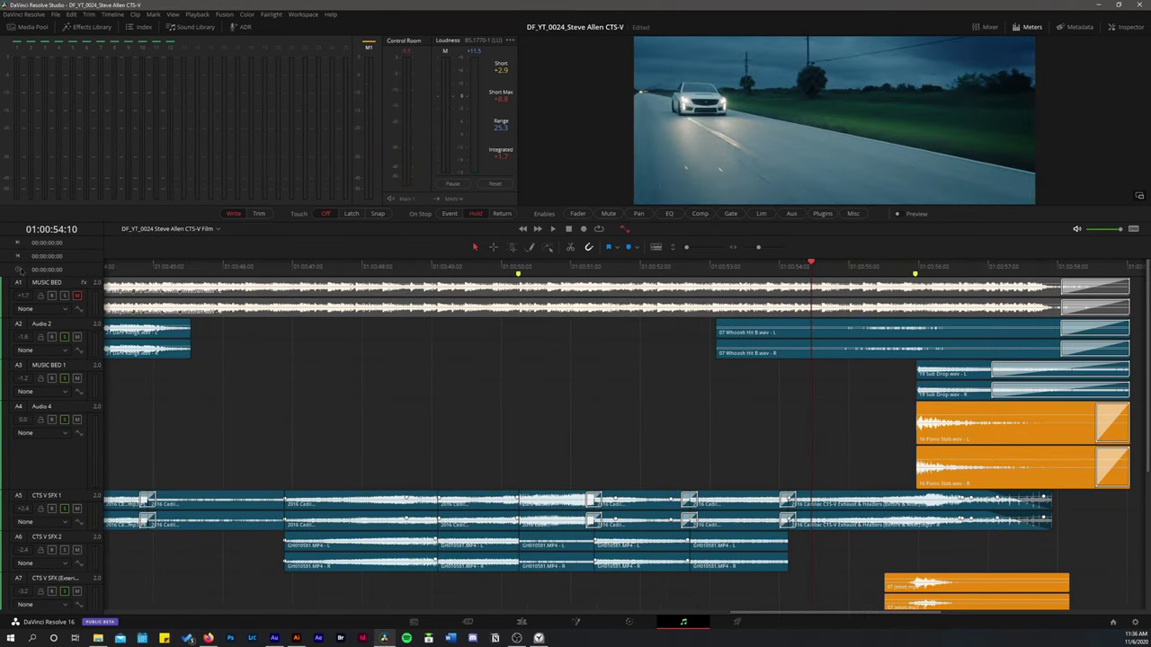
# Unmute the A1 MUSIC BED track and return the playhead to 01:00:31:18
pyautogui.click(77, 295)
pyautogui.scroll(-3, 470, 429)
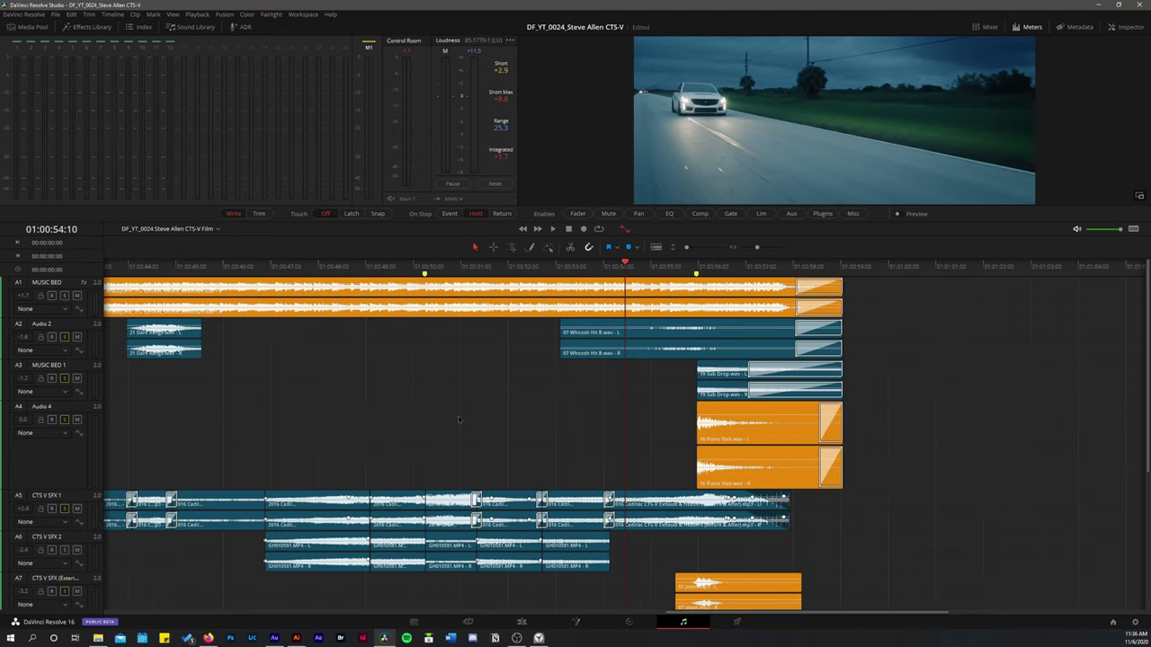
pyautogui.moveTo(260, 270); pyautogui.dragTo(192, 286)
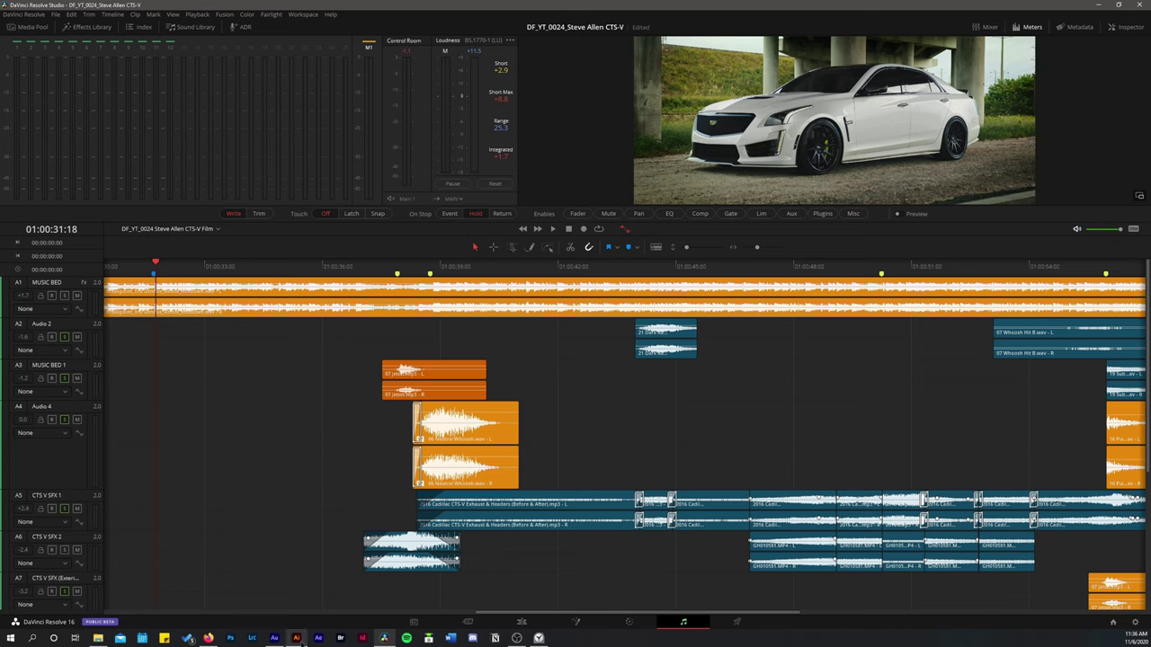
# In Audition, turn Remix off and back on for the instrumental clip, then edit Target Duration
pyautogui.click(274, 638)
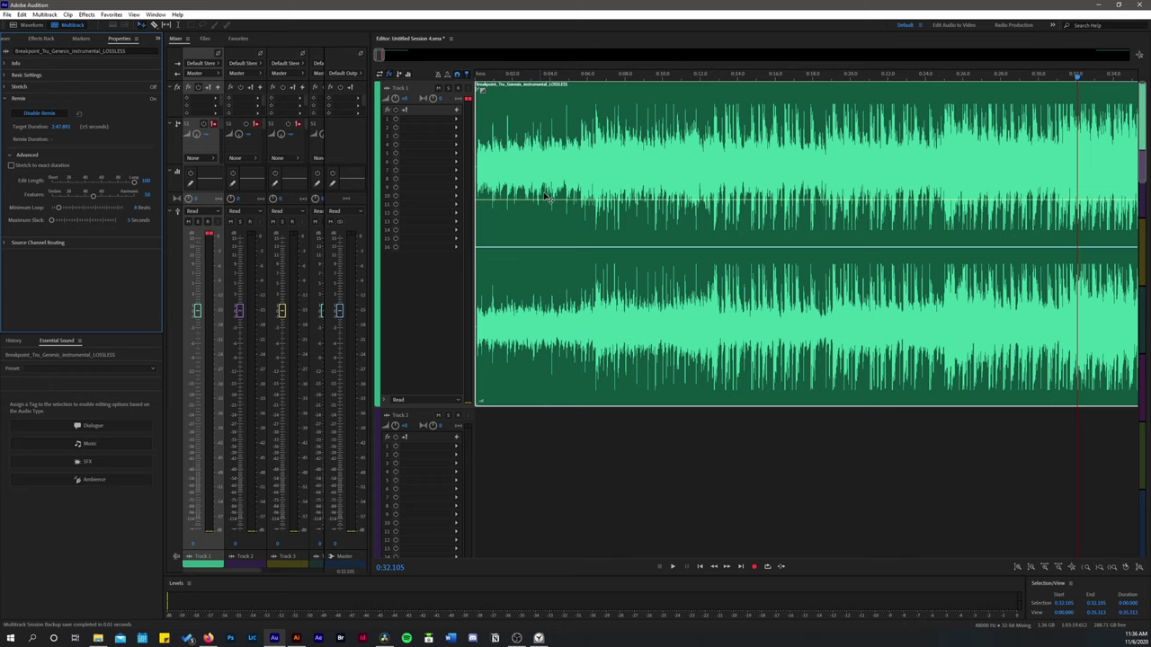
pyautogui.click(566, 172)
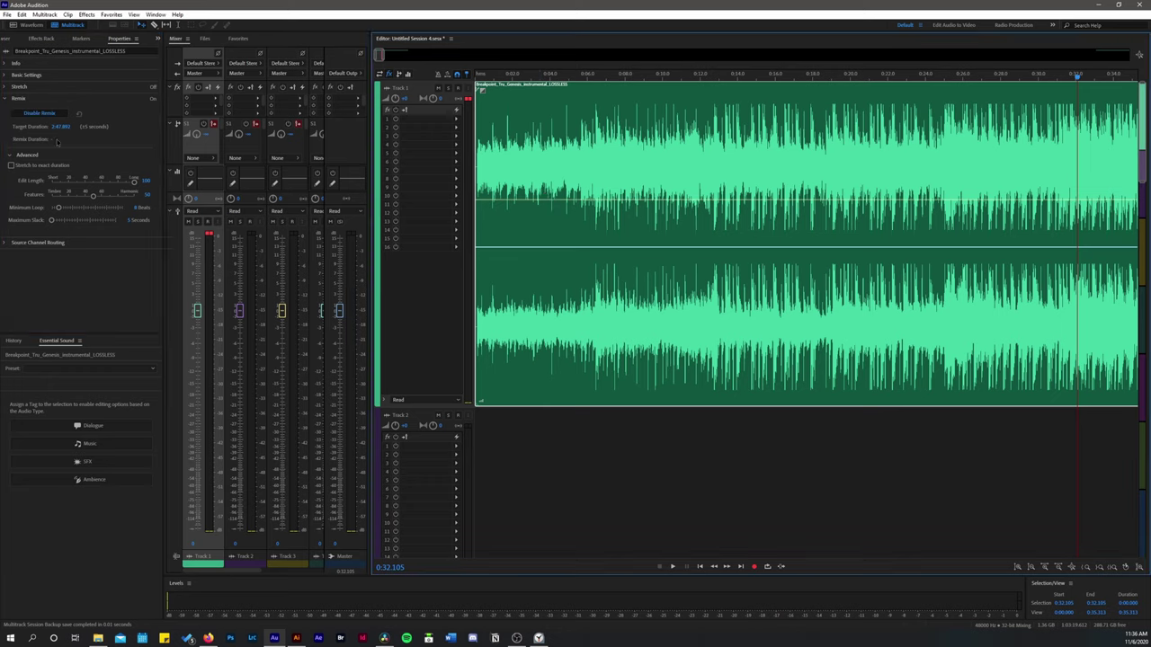
pyautogui.click(25, 115)
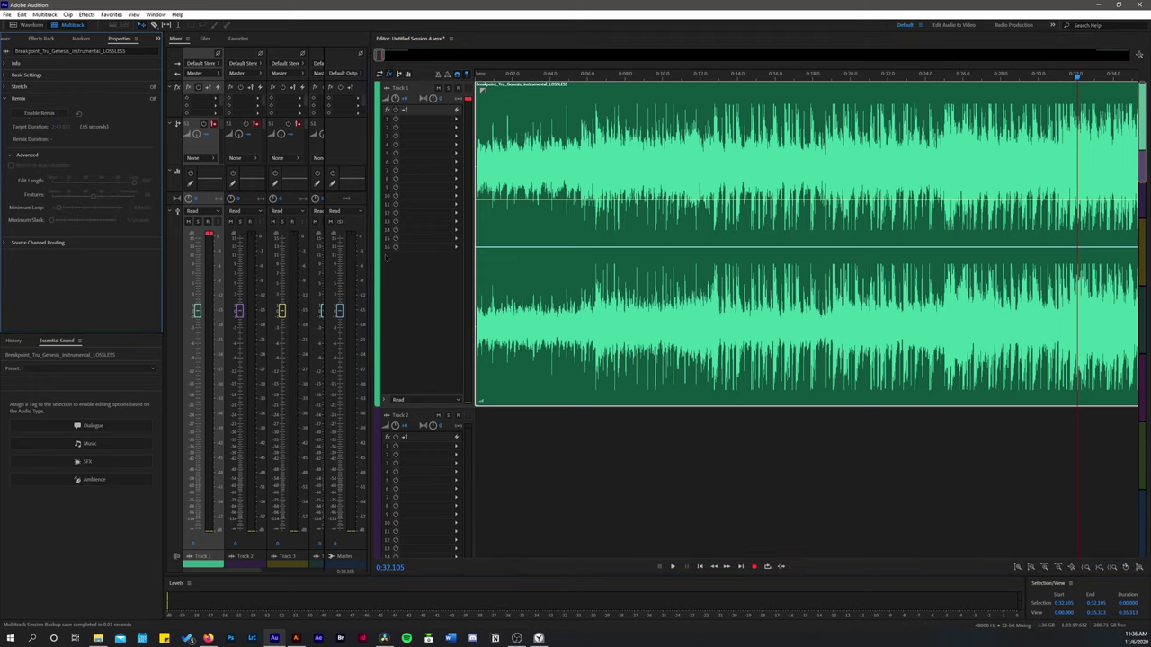
pyautogui.click(620, 172)
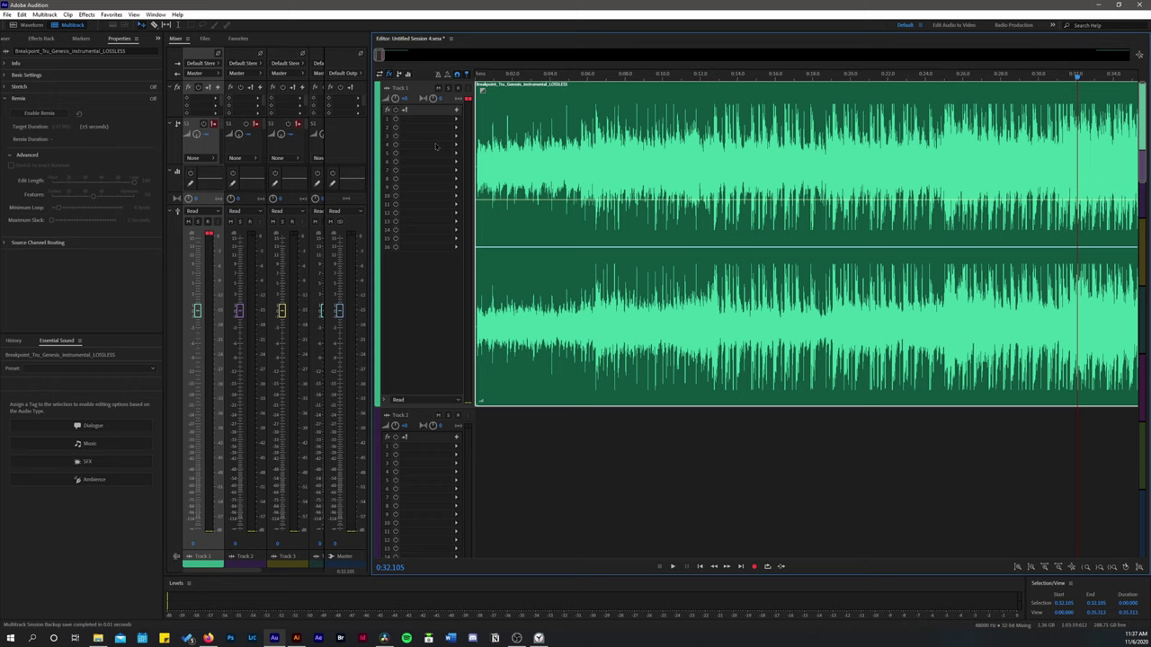
pyautogui.click(26, 114)
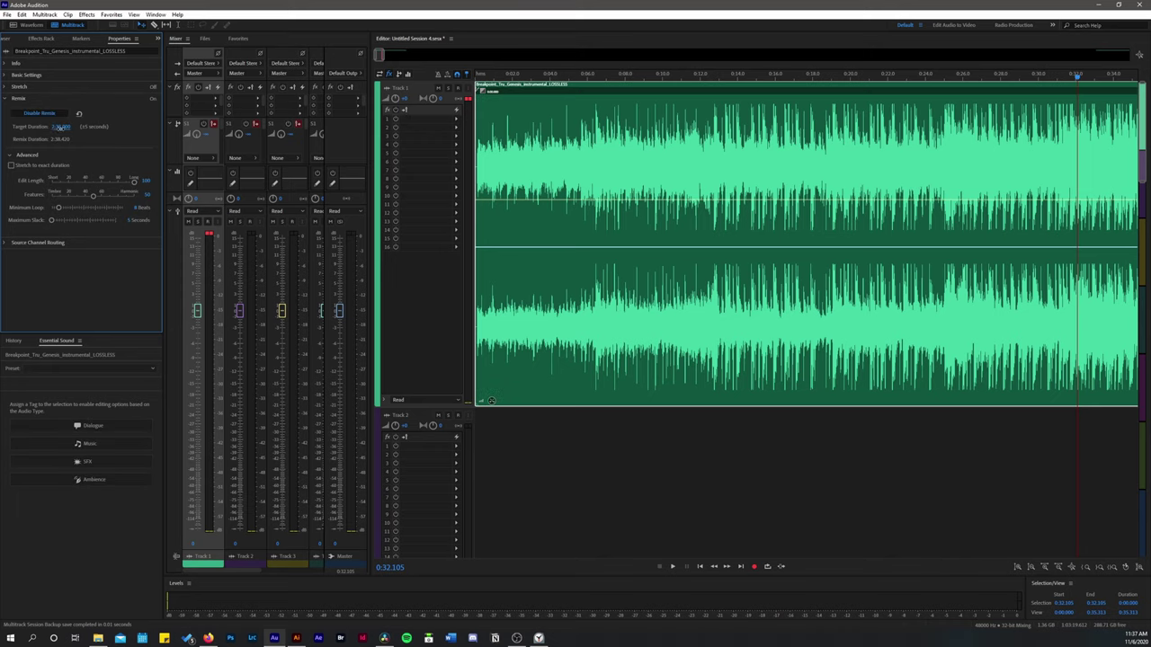
pyautogui.click(54, 127)
# Apply a 0:30.000 remix target duration and audition the first splice near 0:11.6
pyautogui.write('0:30.000')
pyautogui.press('Return')
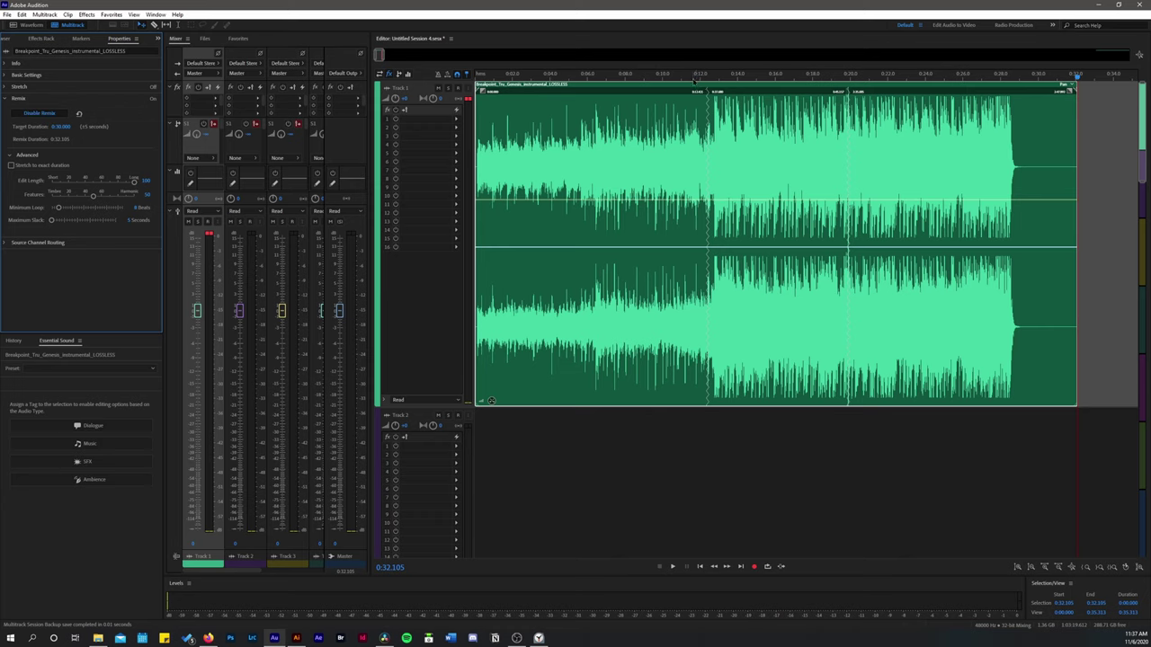
pyautogui.click(694, 77)
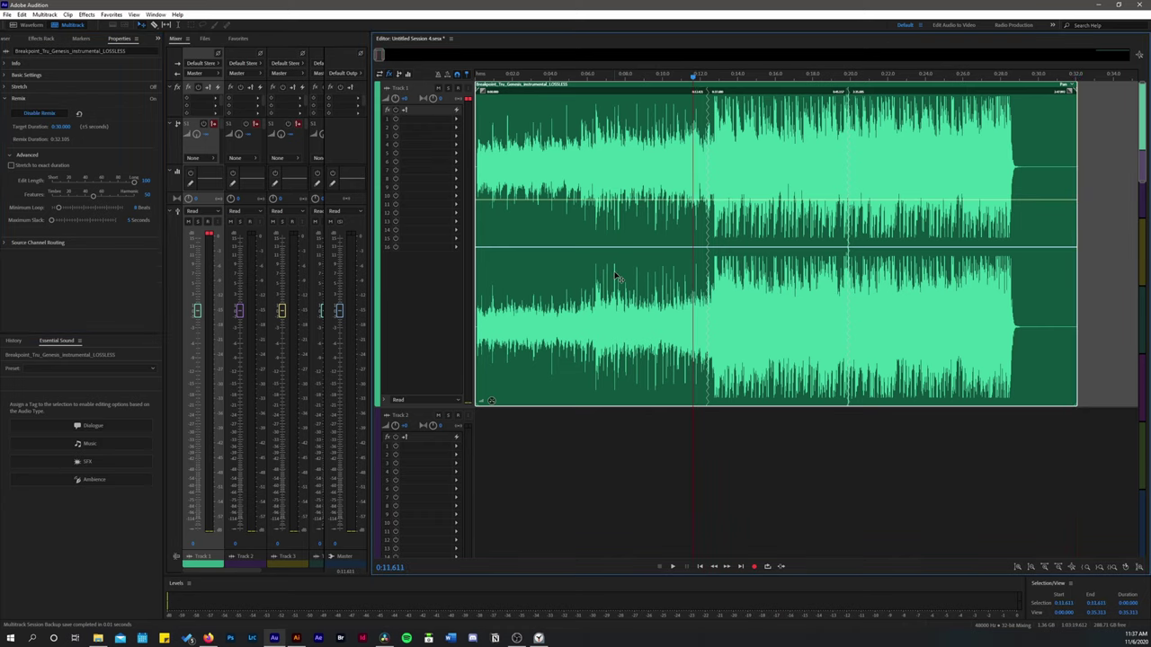
pyautogui.press('space')
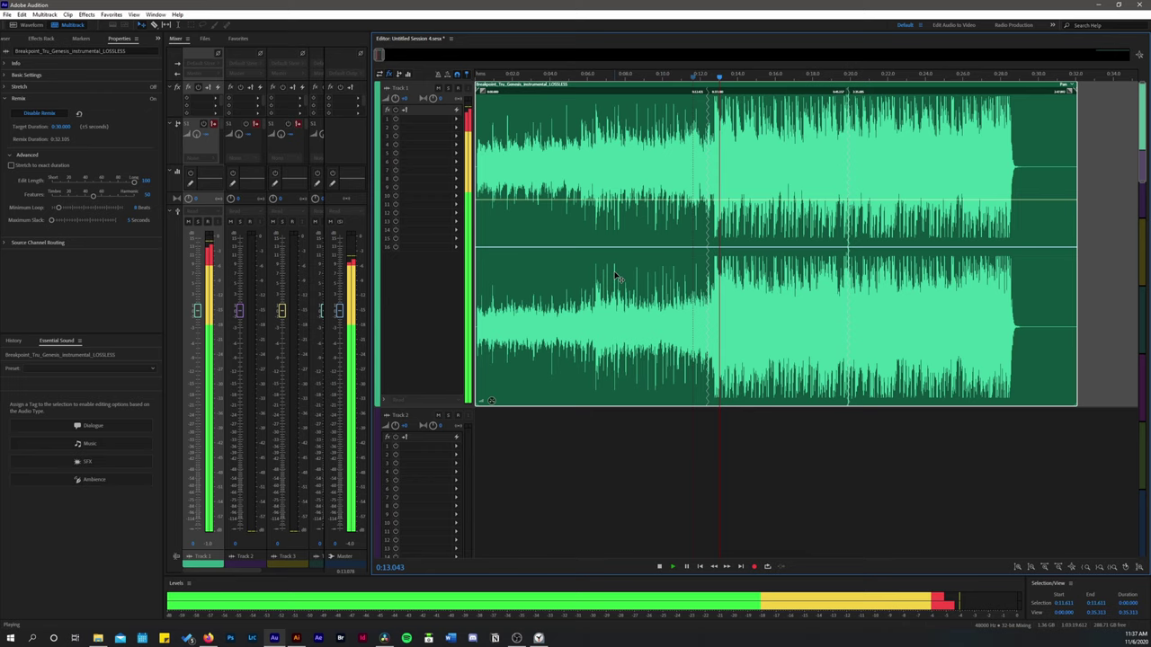
pyautogui.press('space')
pyautogui.click(693, 78)
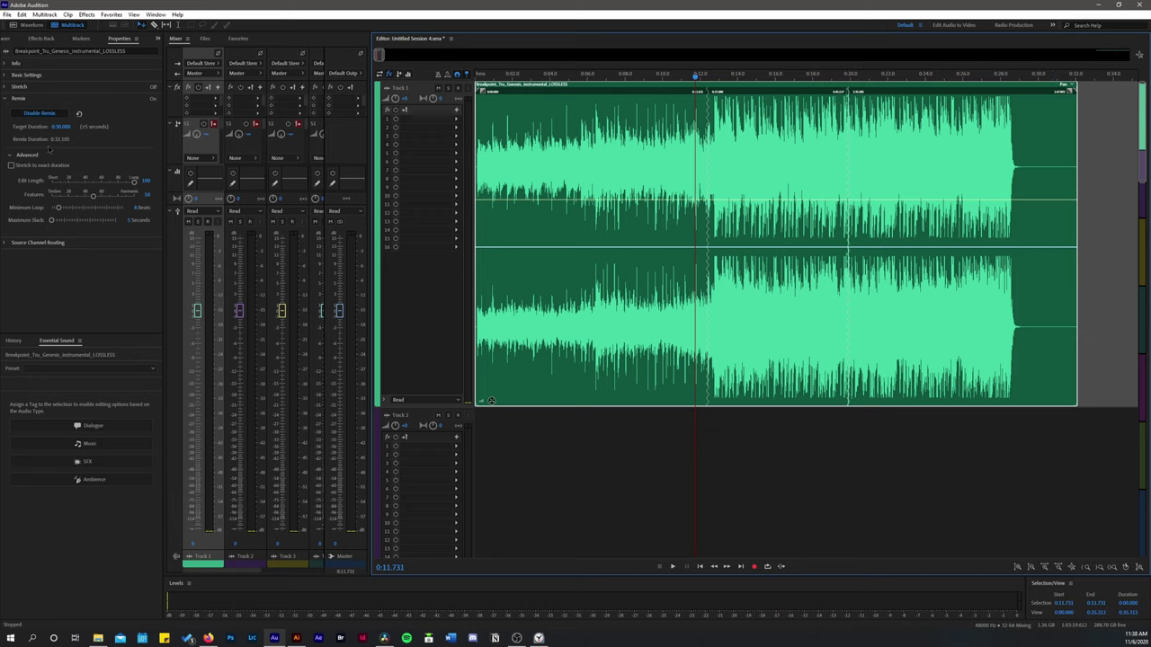
# Play the last seconds of the remix to check its ending near 0:29.3
pyautogui.click(1009, 73)
pyautogui.press('space')
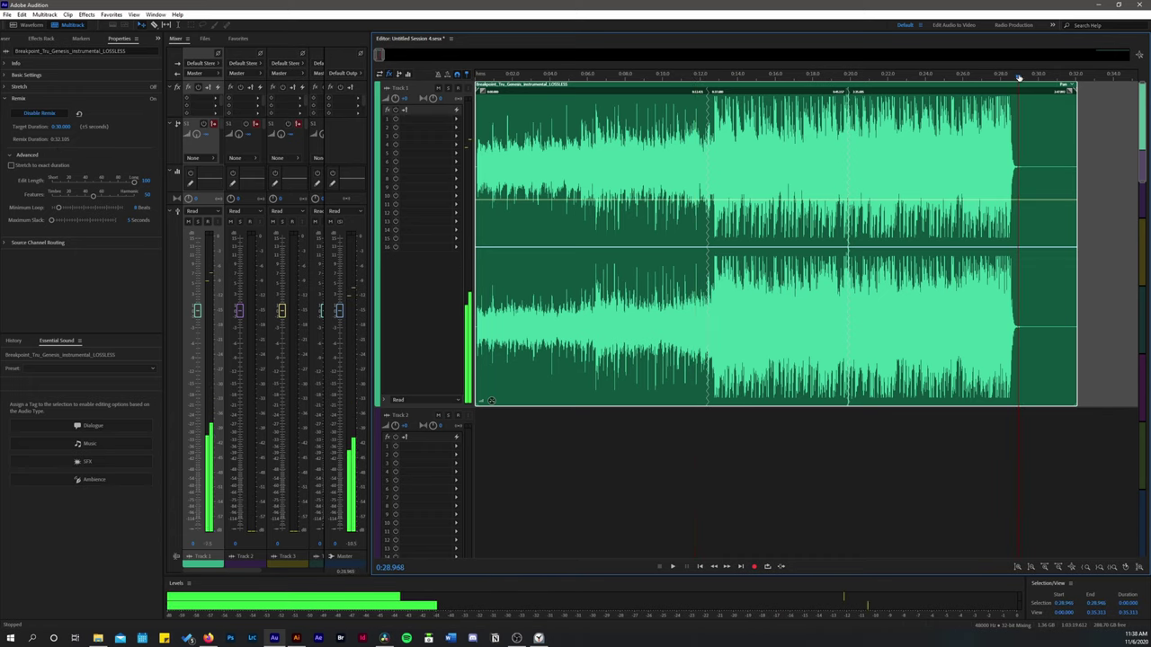
pyautogui.press('space')
pyautogui.click(1020, 74)
pyautogui.press('space')
pyautogui.press('space')
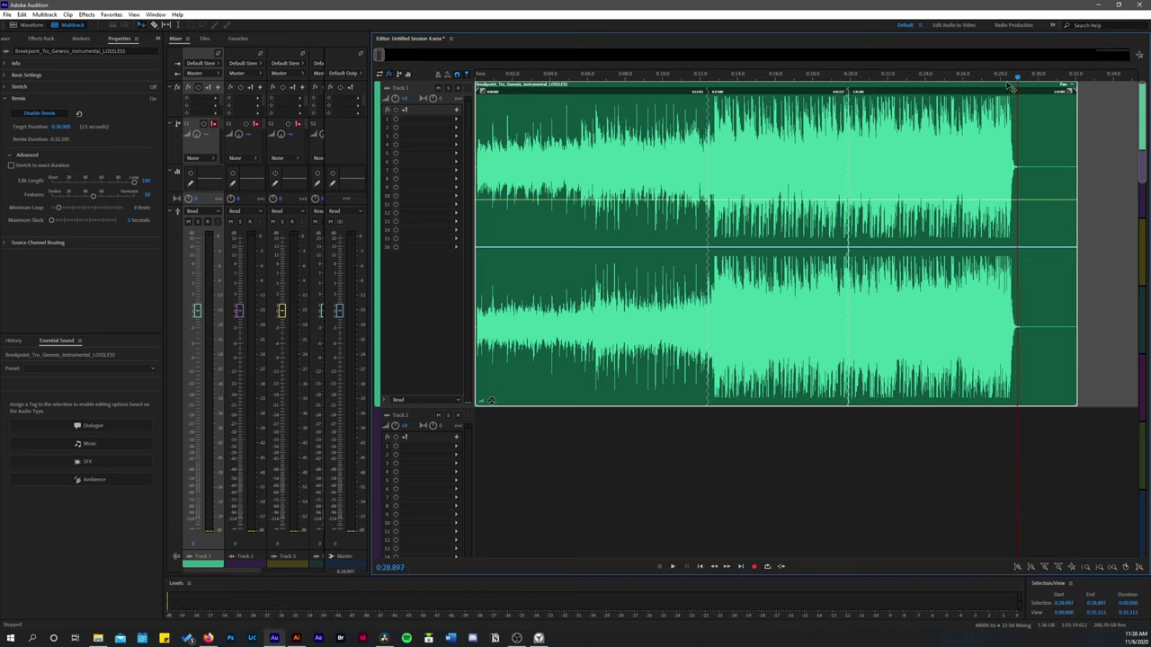
pyautogui.press('space')
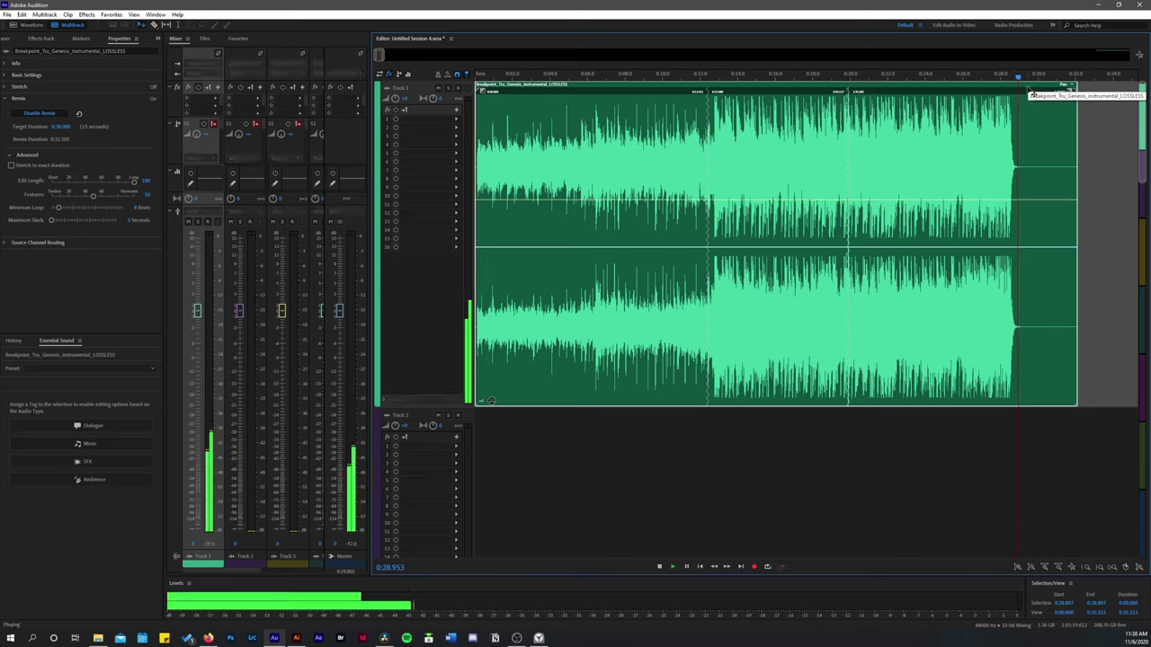
pyautogui.press('space')
pyautogui.press('space')
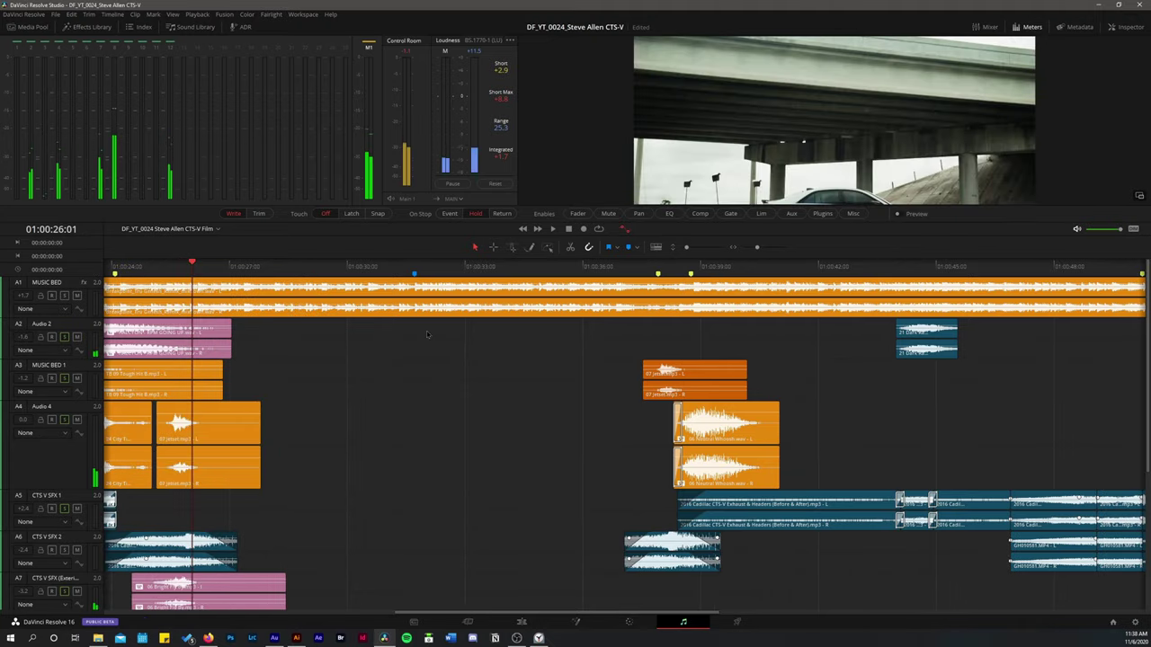
# Return the Resolve playhead to the timeline start at 01:00:00:00
pyautogui.press('Home')
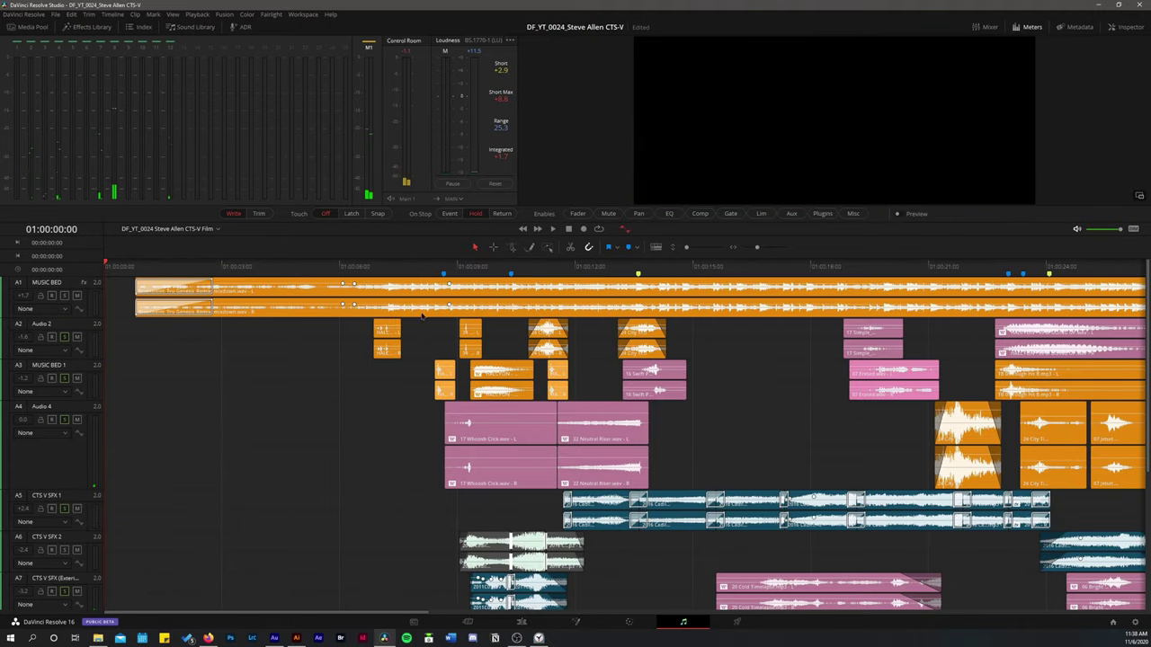